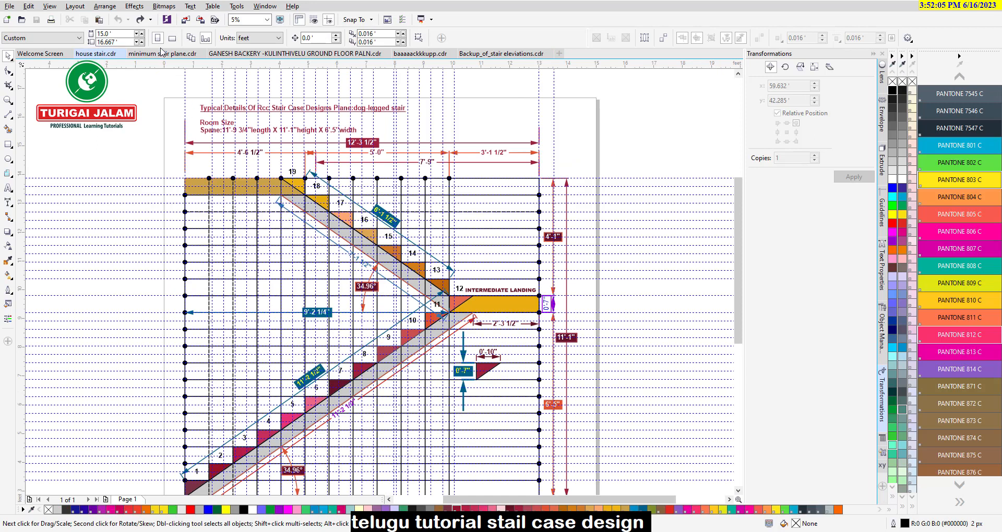
Step: Switch to the minimum stair plane drawing and examine its staircase title and the room's span, length and height notes
left_click_drag(149, 102, 473, 184)
left_click(363, 95)
left_click(575, 166)
left_click_drag(153, 108, 471, 183)
left_click(290, 184)
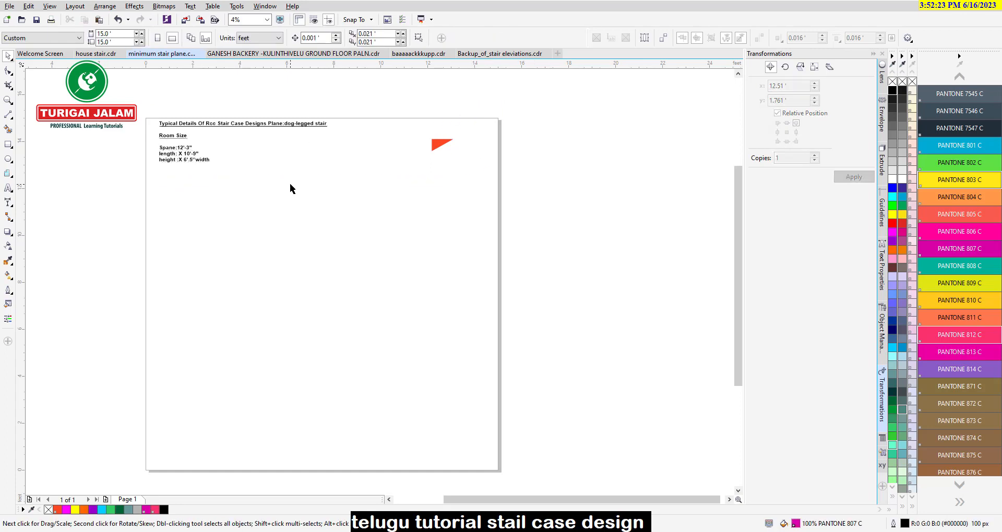
left_click_drag(150, 107, 511, 181)
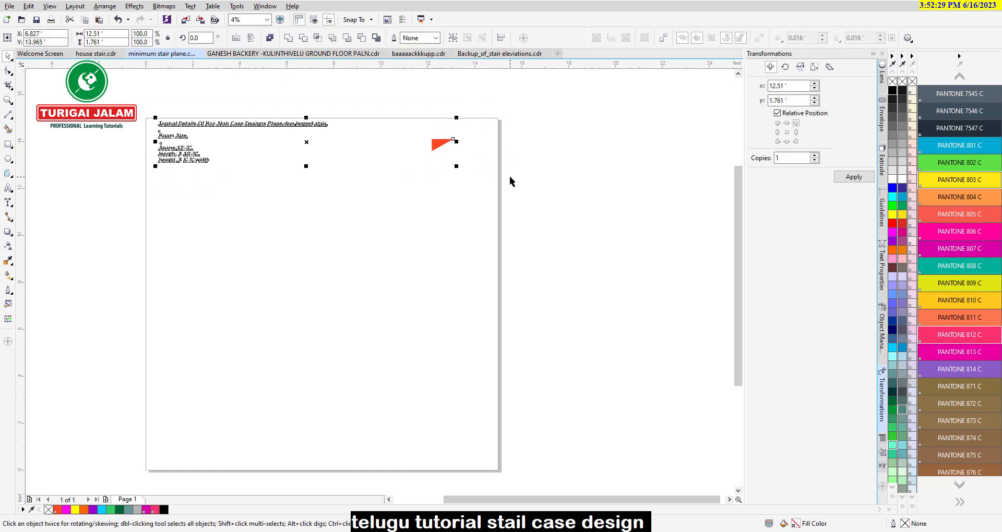
left_click(210, 106)
scroll(164, 123, "up", 1)
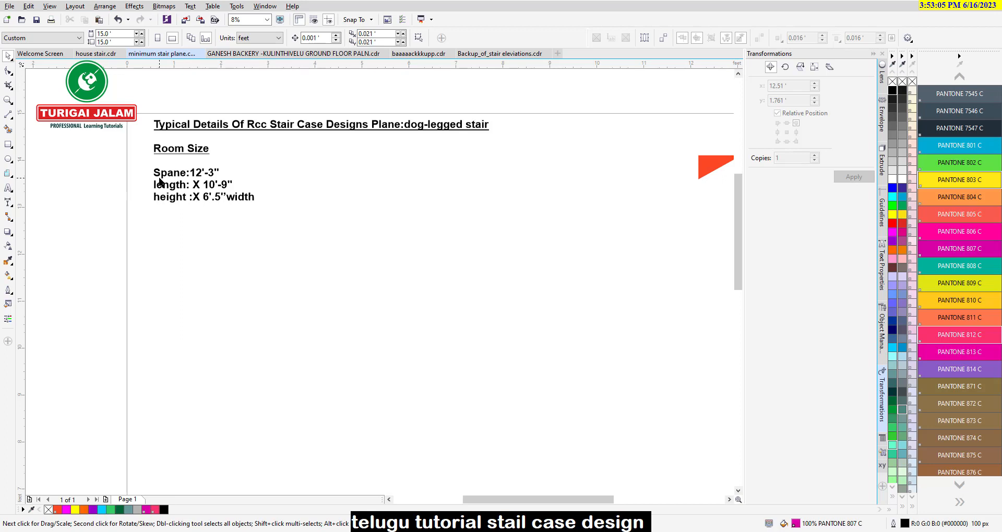
scroll(190, 181, "up", 1)
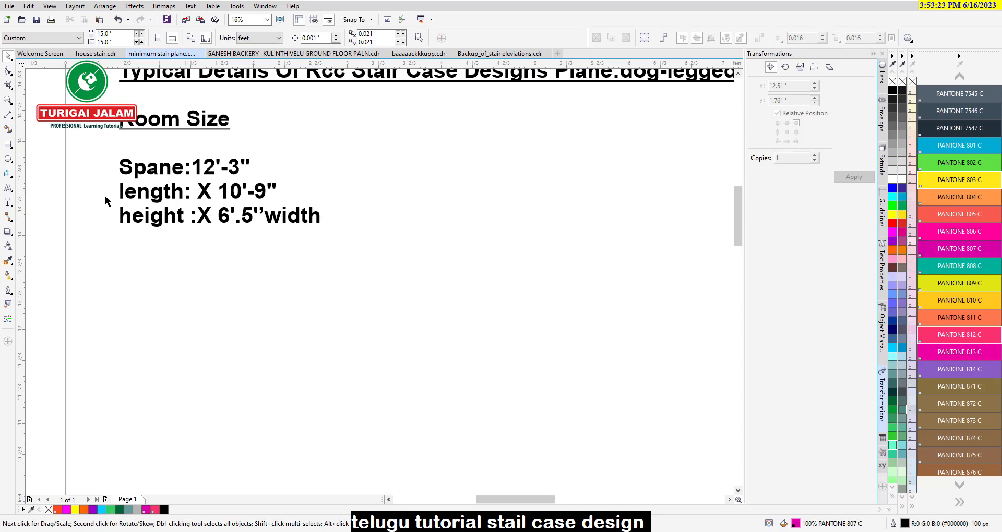
left_click(173, 229)
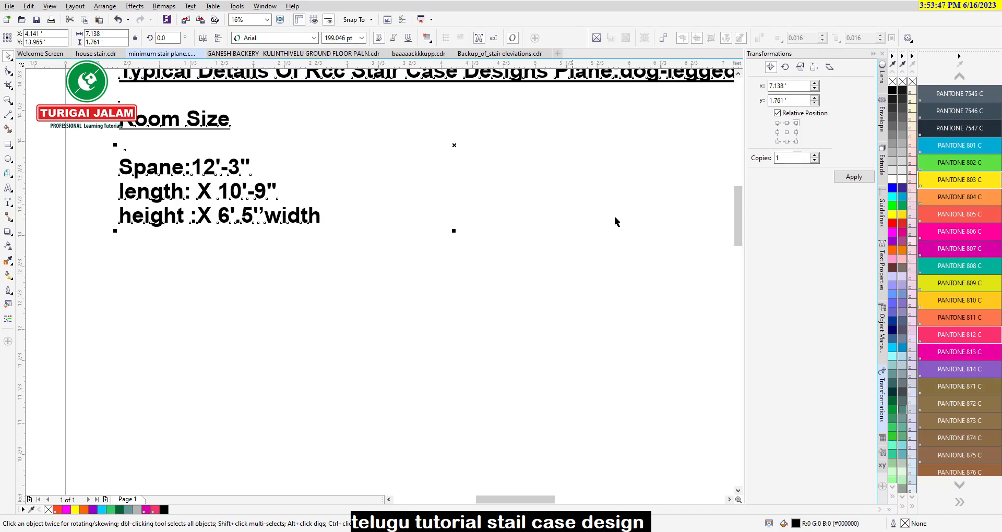
left_click_drag(738, 210, 738, 195)
mouse_move(530, 500)
left_mouse_down()
mouse_move(541, 501)
mouse_move(513, 501)
left_mouse_up()
scroll(438, 272, "down", 1)
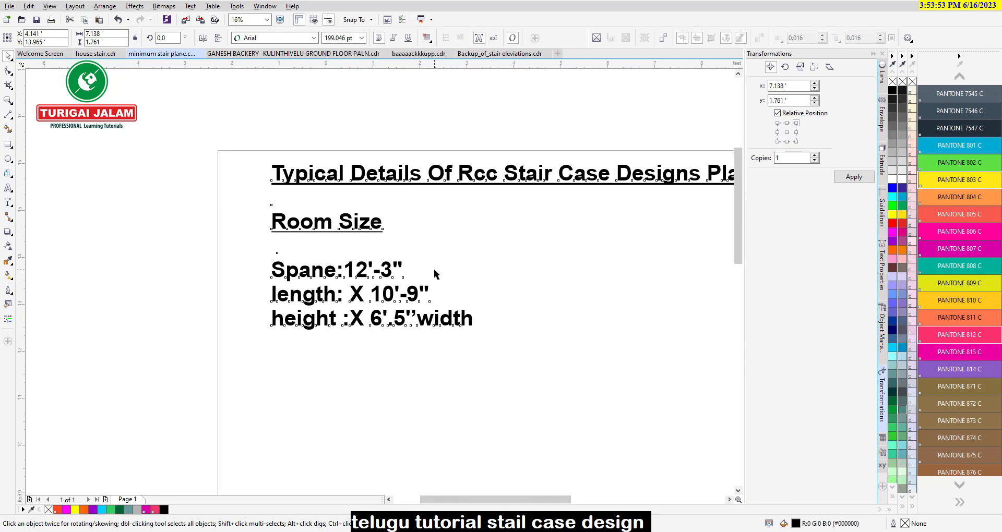
scroll(427, 300, "up", 1)
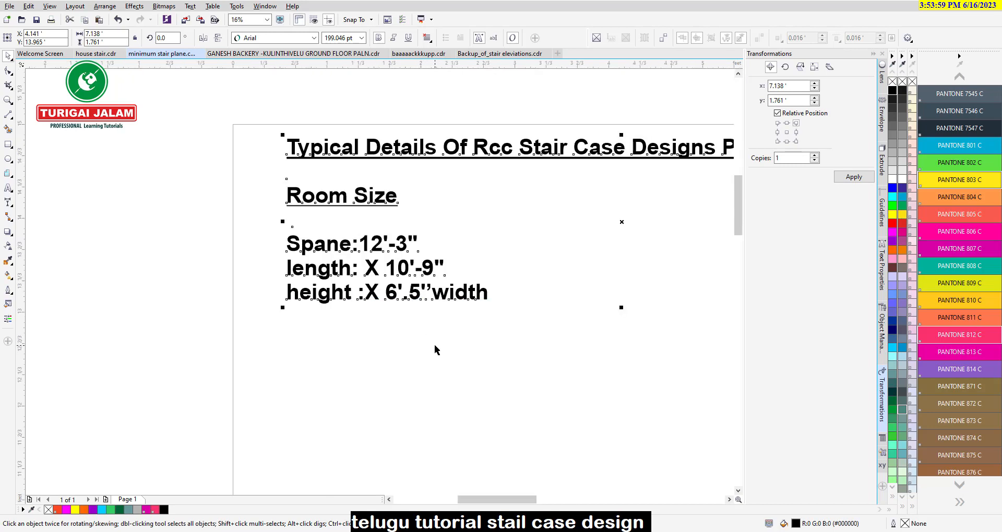
scroll(183, 197, "down", 1)
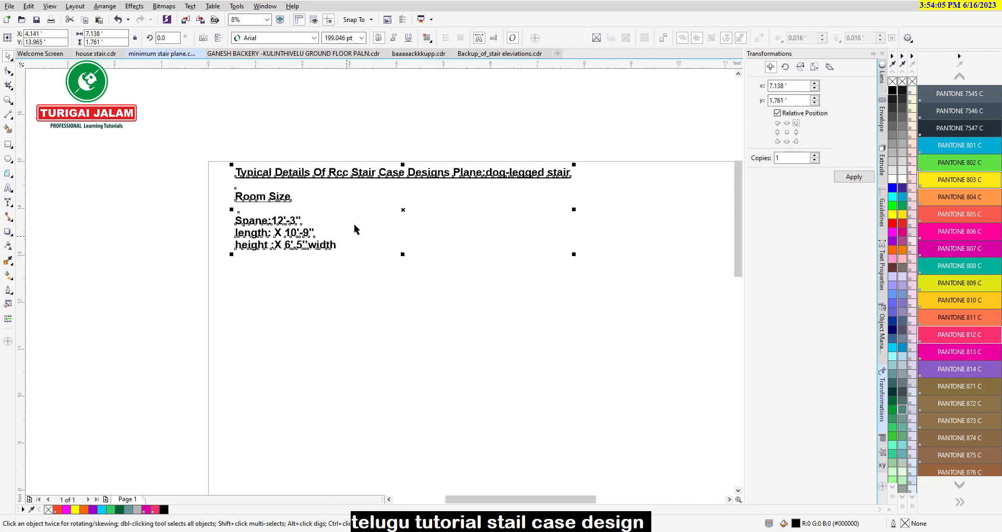
scroll(271, 157, "down", 1)
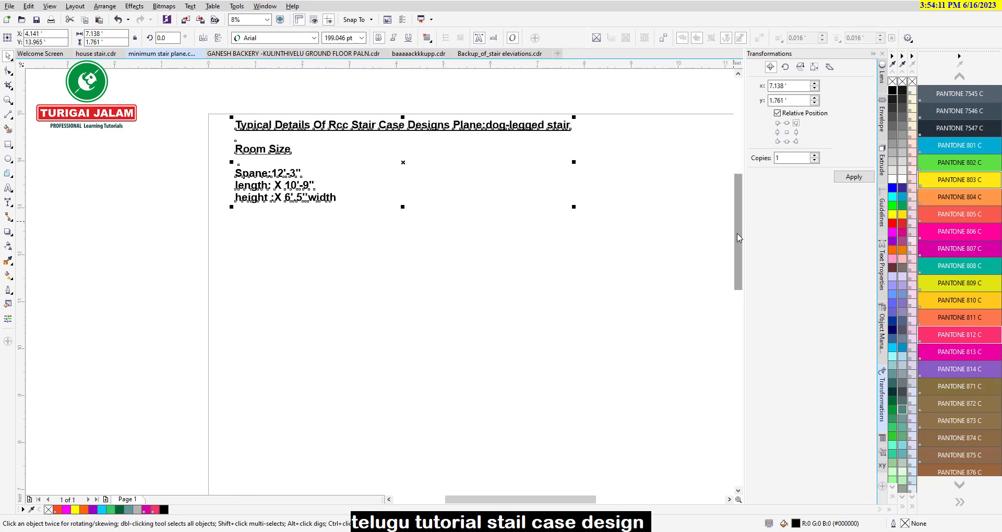
left_click(225, 100)
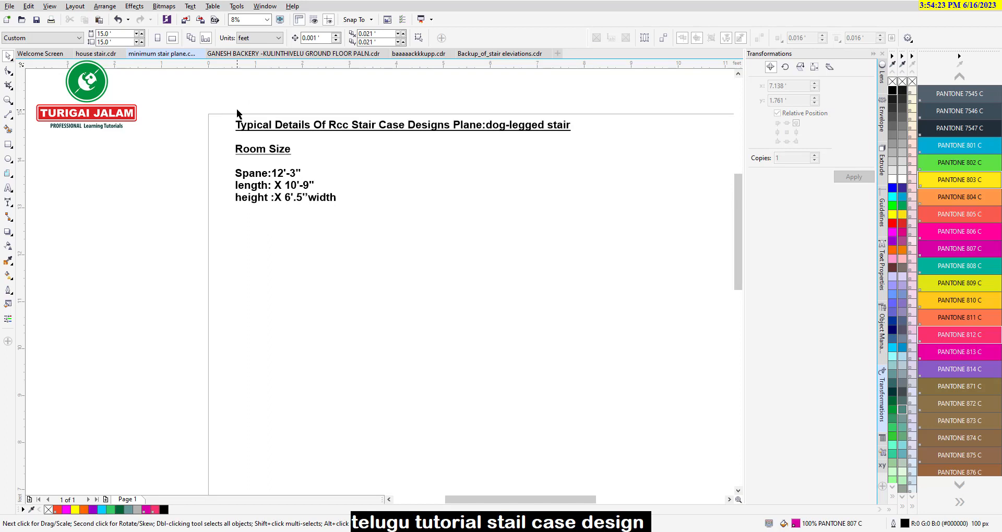
left_click(312, 197)
left_click(173, 175)
Step: Begin a new document named stair case15 with the Custom preset destination and Custom page size
left_click(9, 6)
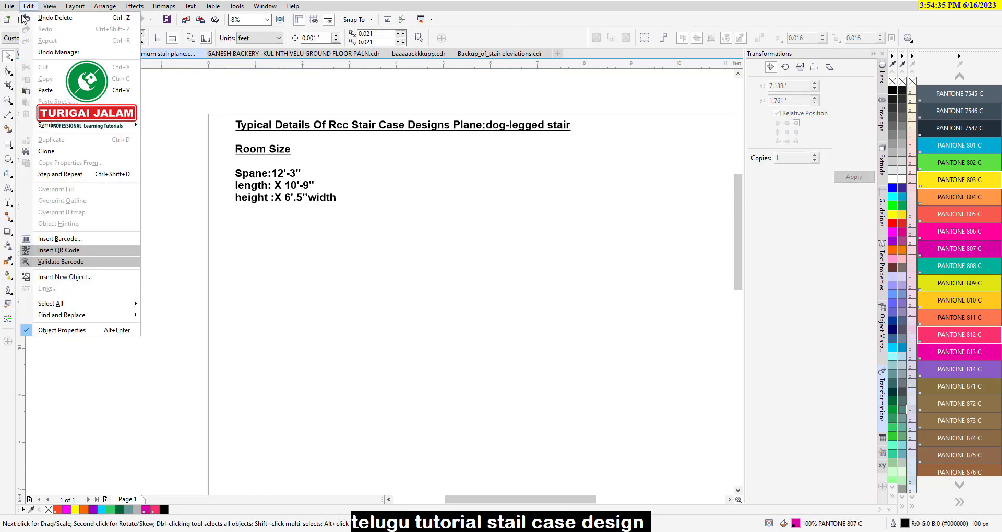
left_click(27, 18)
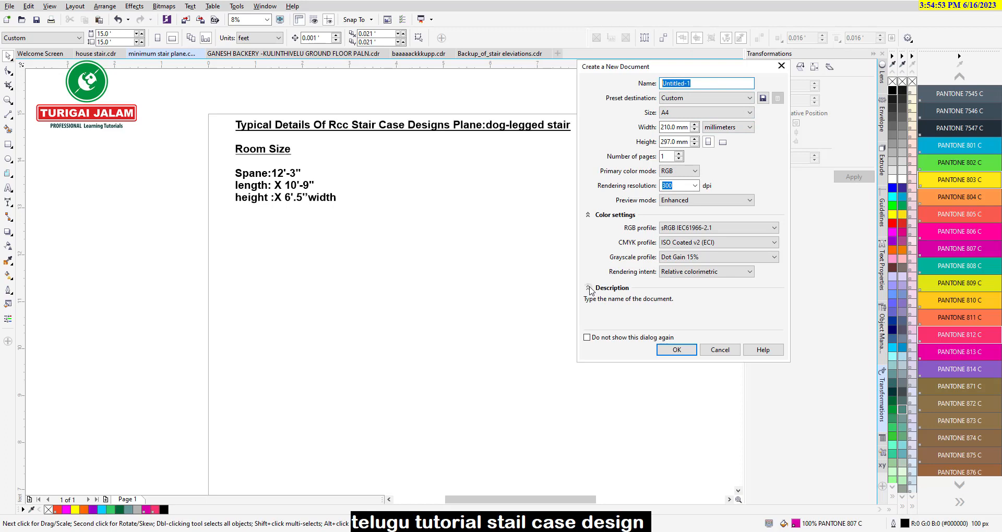
type("stair case15")
left_click(748, 100)
left_click(681, 110)
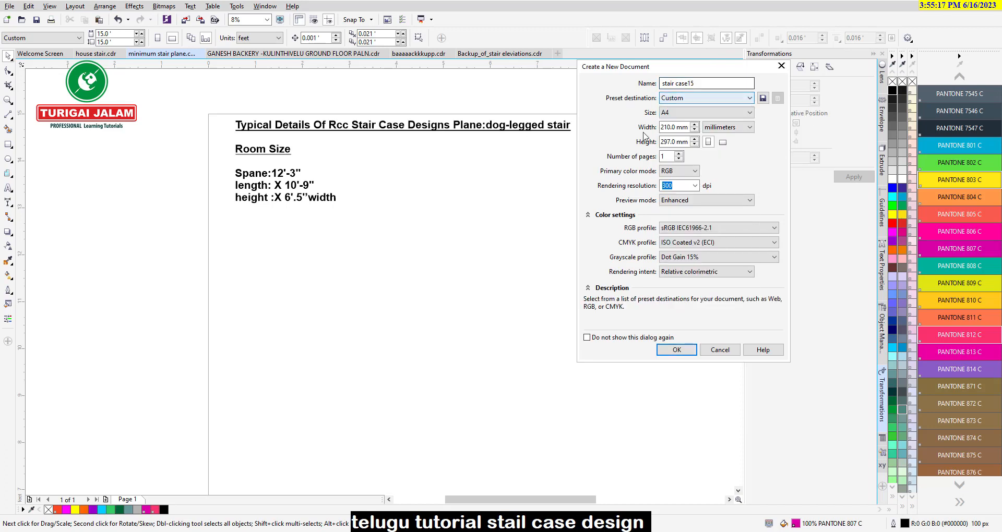
left_click(740, 115)
left_click(678, 134)
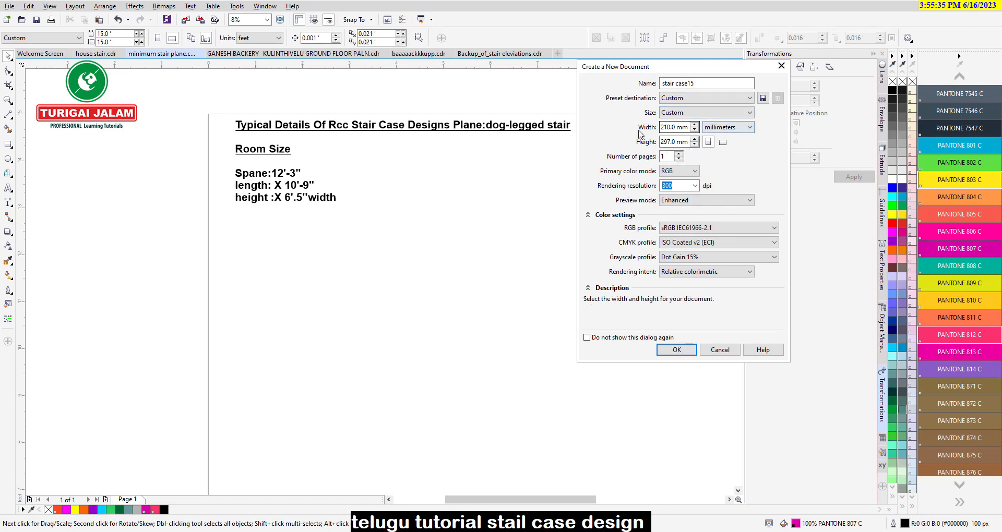
Step: Set the new document's units to feet and its page size to 15 by 15 feet, and create it
left_click(752, 130)
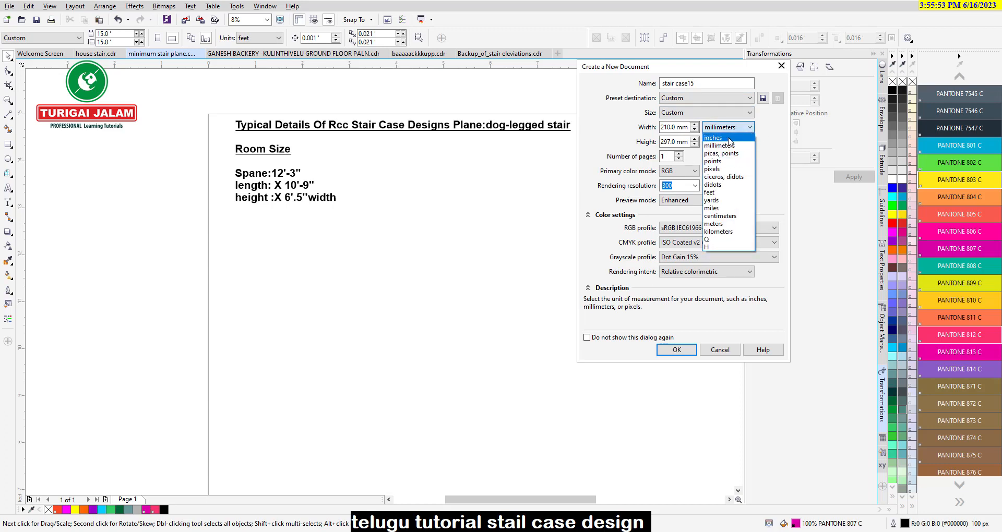
left_click(710, 192)
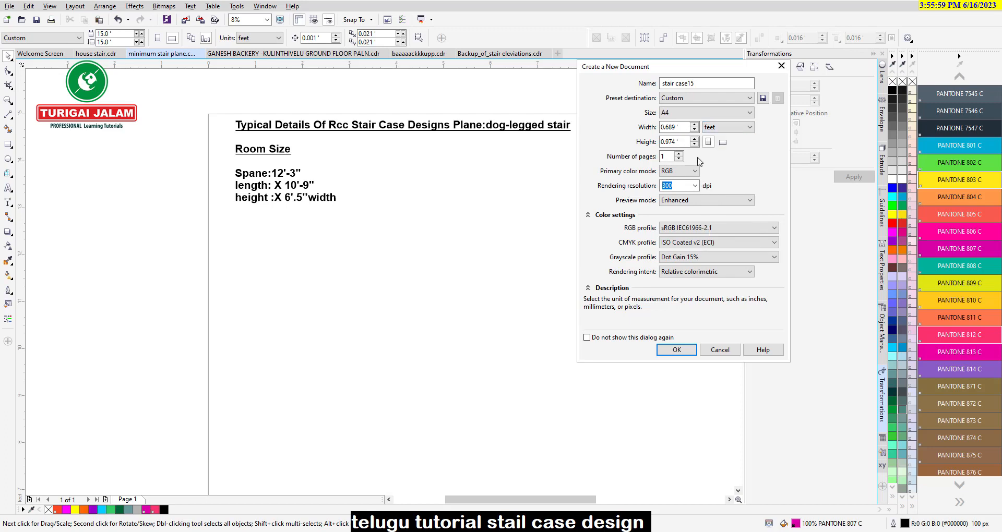
left_click(750, 128)
left_click(750, 128)
left_click(681, 129)
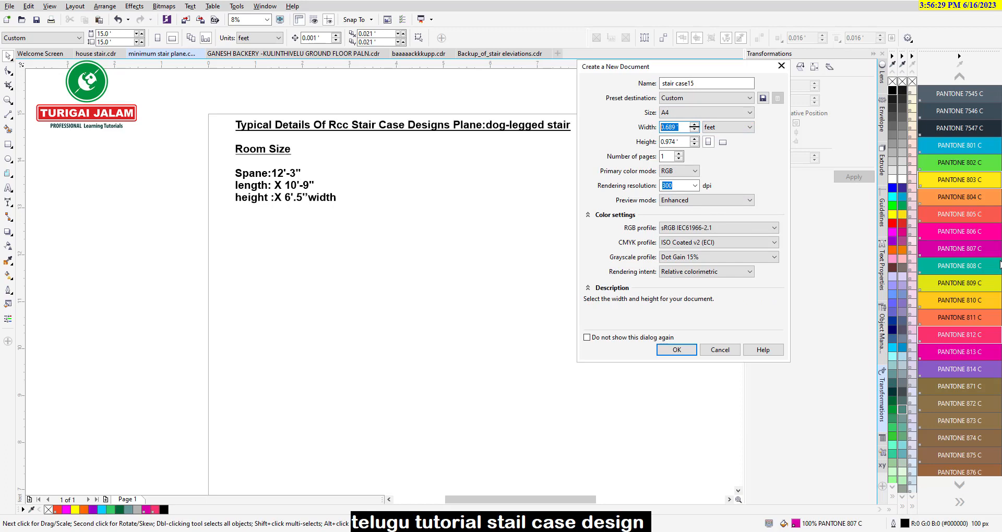
type("15")
key("Tab")
type("15")
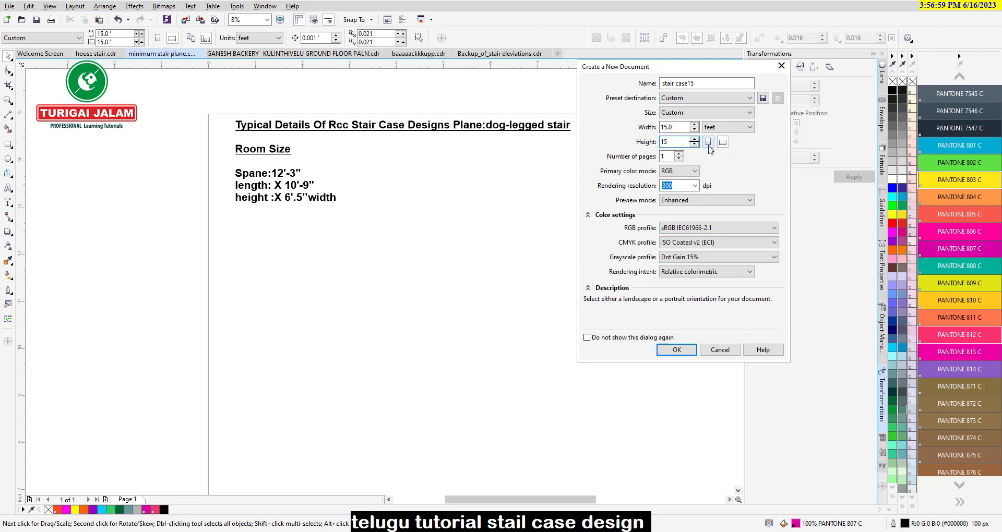
left_click(724, 146)
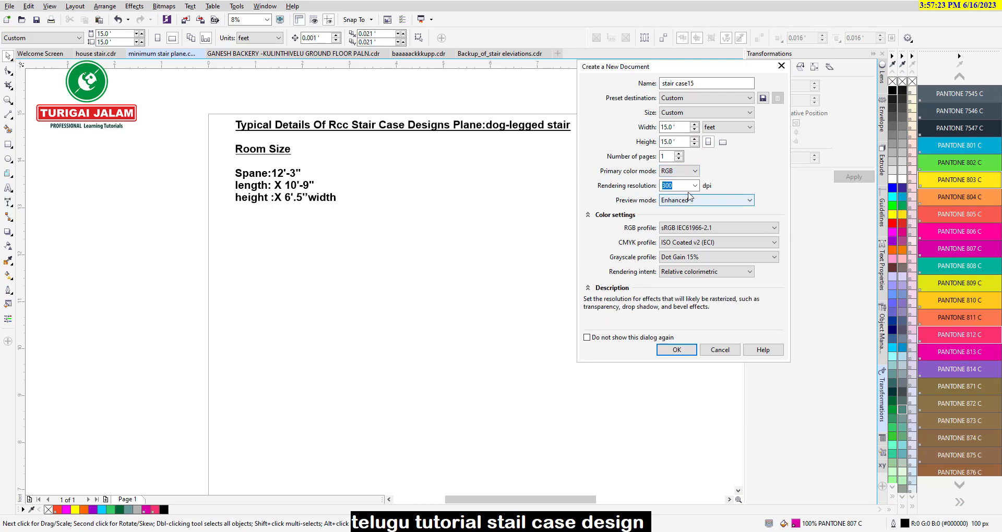
left_click(677, 350)
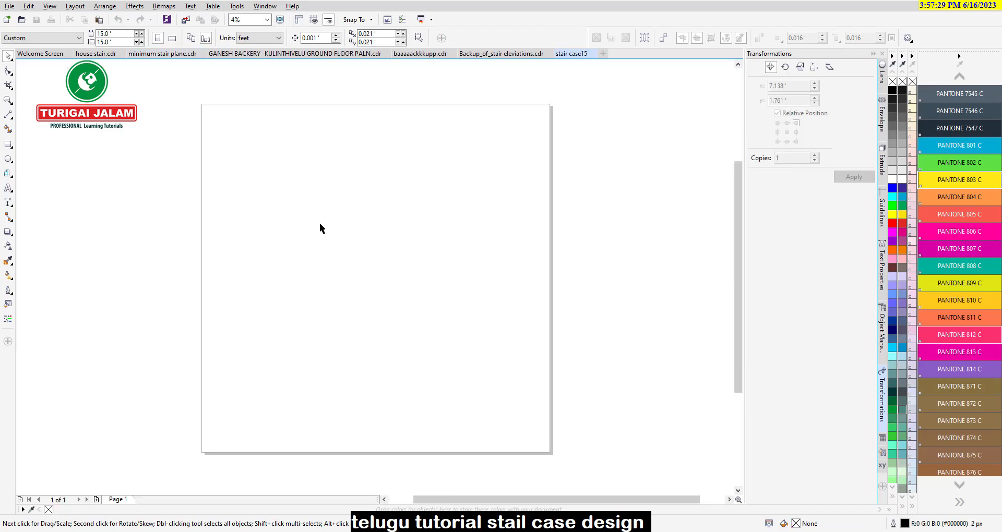
Step: Copy the staircase title and room-size text from the minimum stair plane drawing into the stair case15 document
left_click(91, 55)
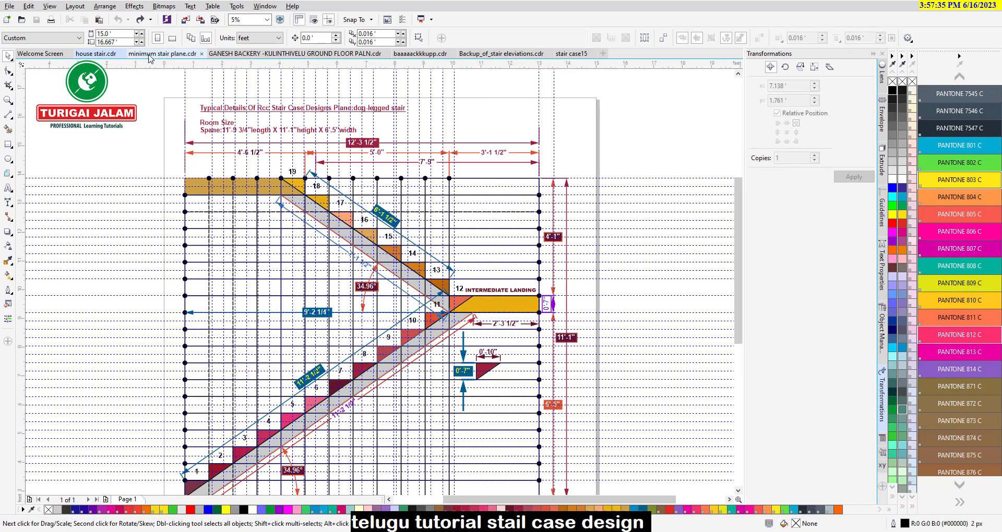
left_click(160, 54)
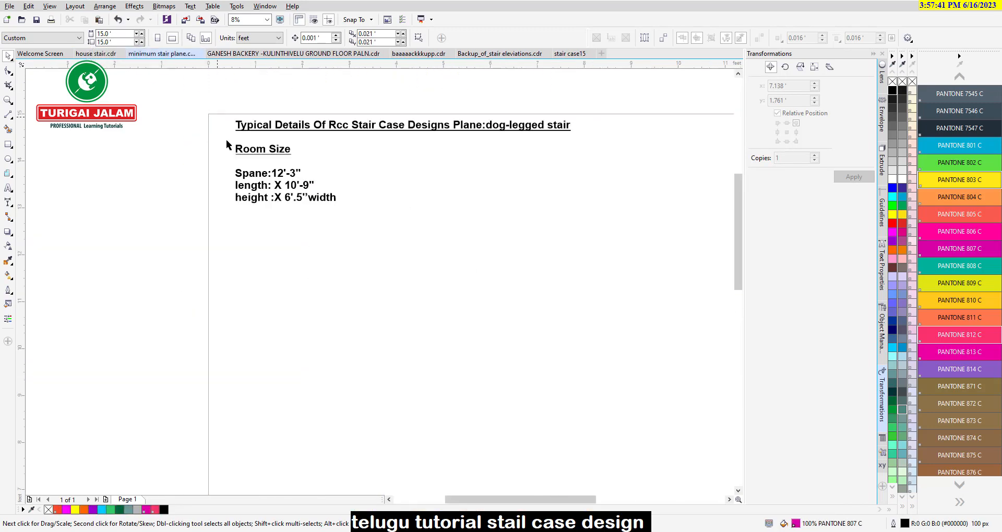
key("F4")
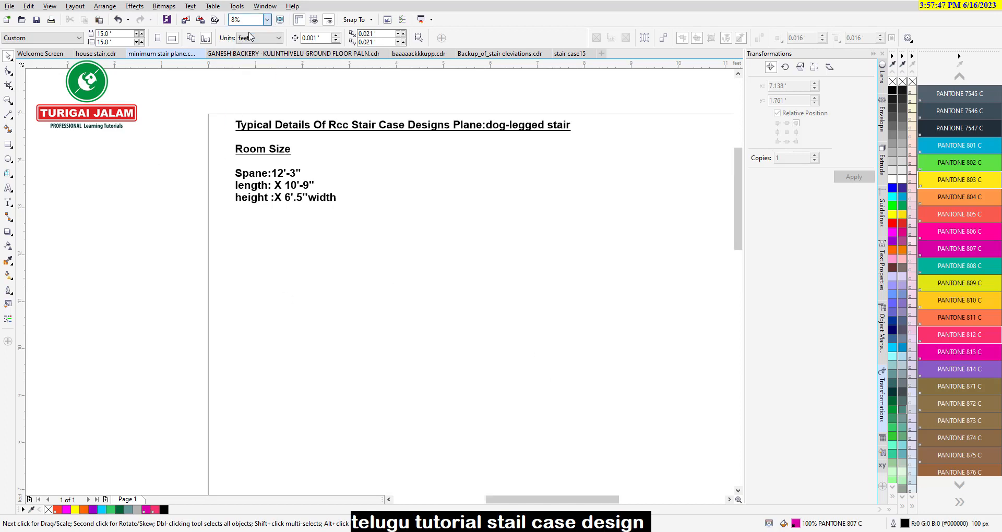
left_click(266, 19)
left_click(242, 32)
left_click(280, 20)
left_click(279, 23)
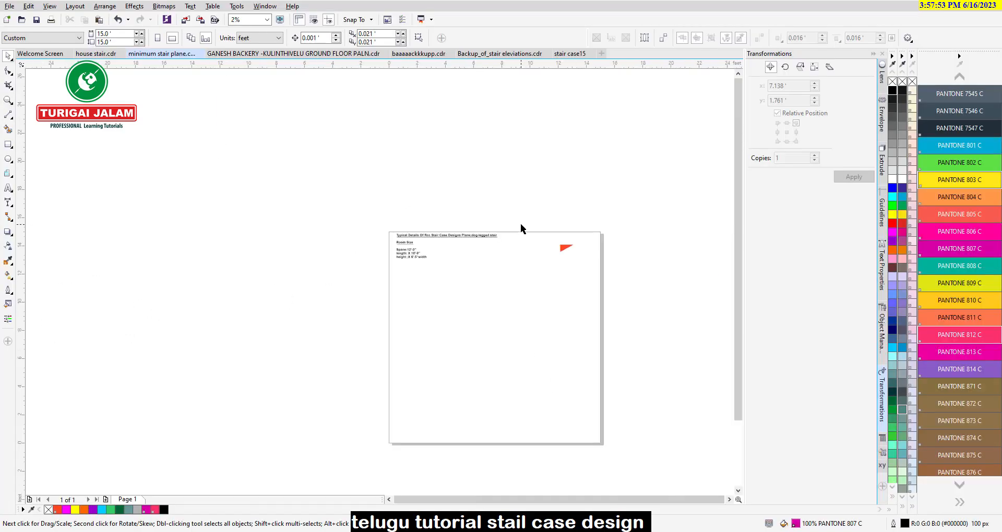
left_click(267, 20)
left_click(260, 31)
left_click(279, 21)
left_click(280, 22)
scroll(377, 167, "down", 4)
left_click(577, 282)
scroll(404, 212, "up", 2)
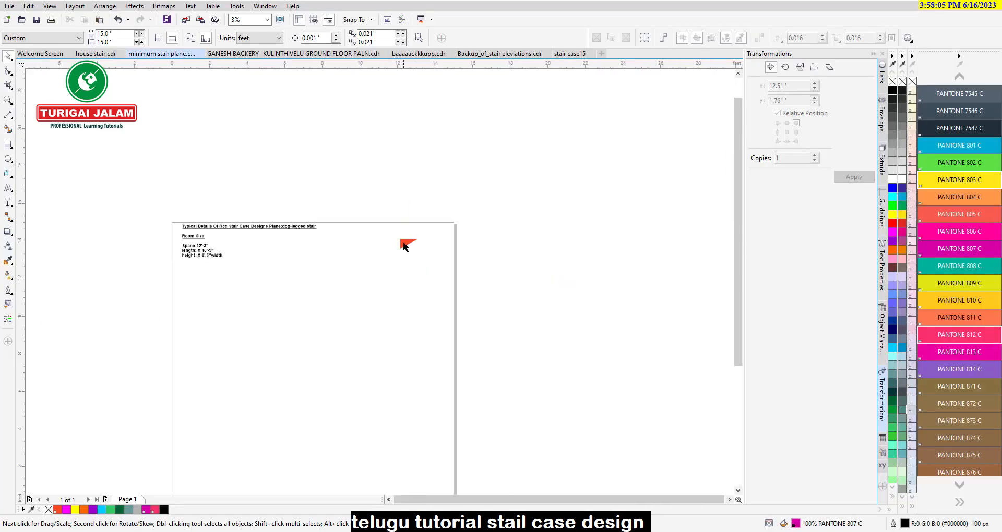
left_click(199, 229)
key("ctrl+c")
left_click(572, 55)
key("ctrl+v")
Step: Add a rectangle outline matching the full 15 by 15 foot page in stair case15, leaving it unfilled
left_click(661, 180)
left_click(267, 19)
left_click(261, 33)
left_click(268, 19)
left_click(240, 92)
left_click_drag(632, 500, 656, 500)
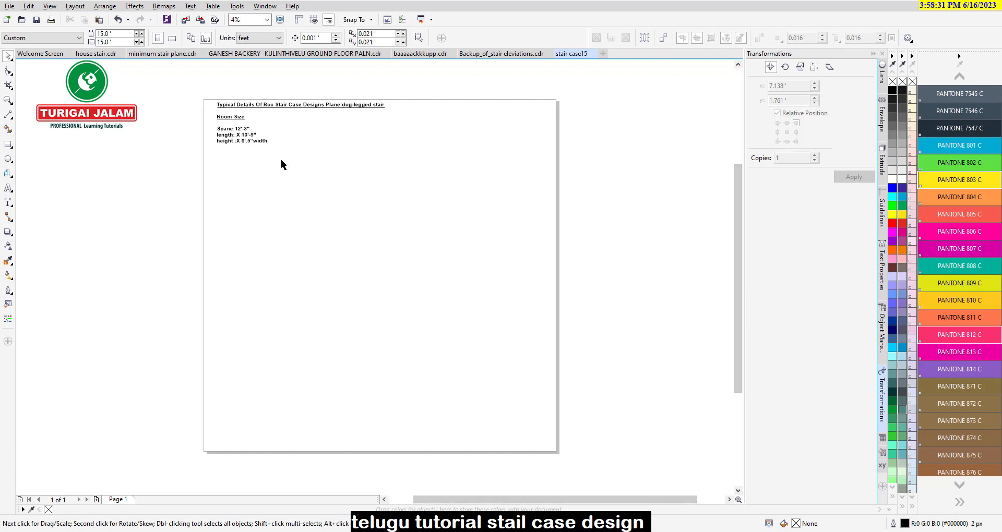
double_click(8, 145)
key("space")
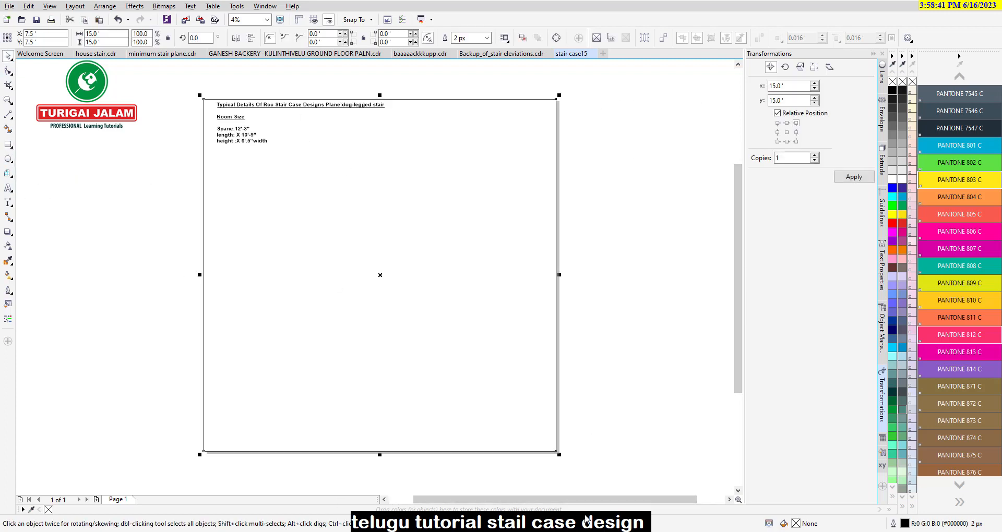
left_click(960, 162)
key("ctrl+z")
left_click(660, 158)
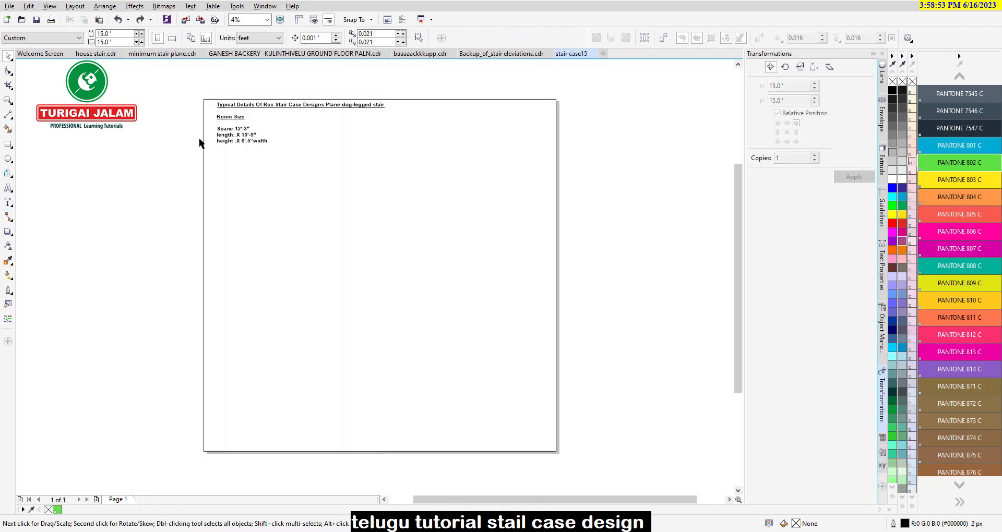
Step: Resize the page-sized rectangle to 12.25 feet wide and 10.75 feet high
left_click(200, 138)
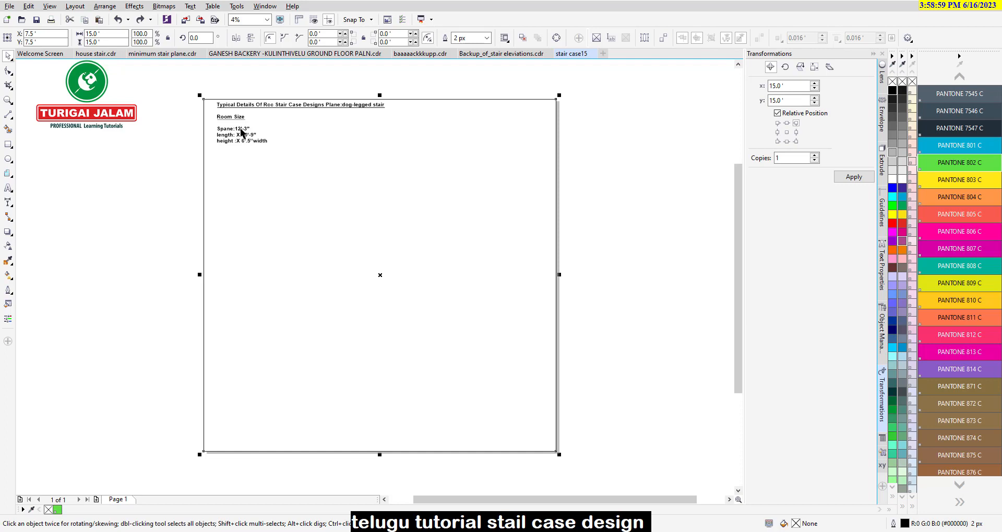
double_click(94, 34)
type("12.2")
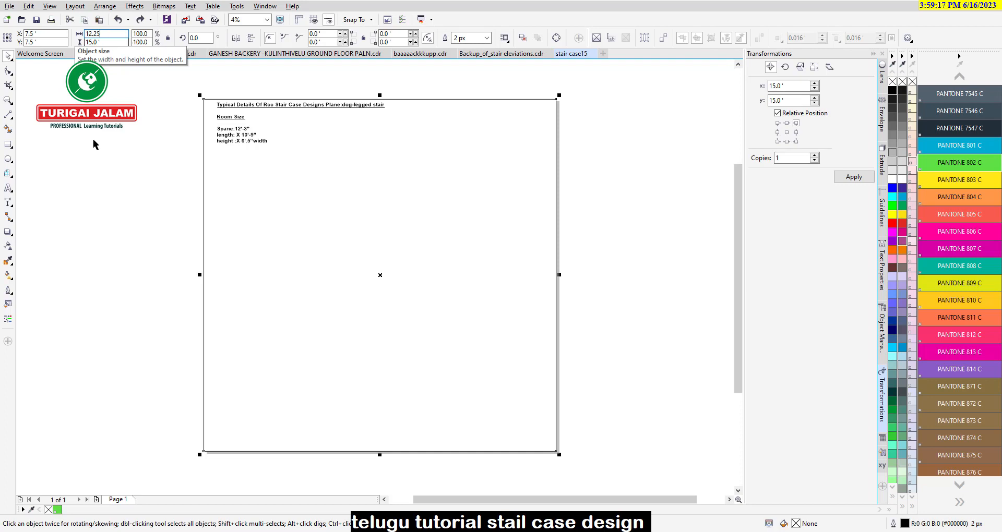
key("Tab")
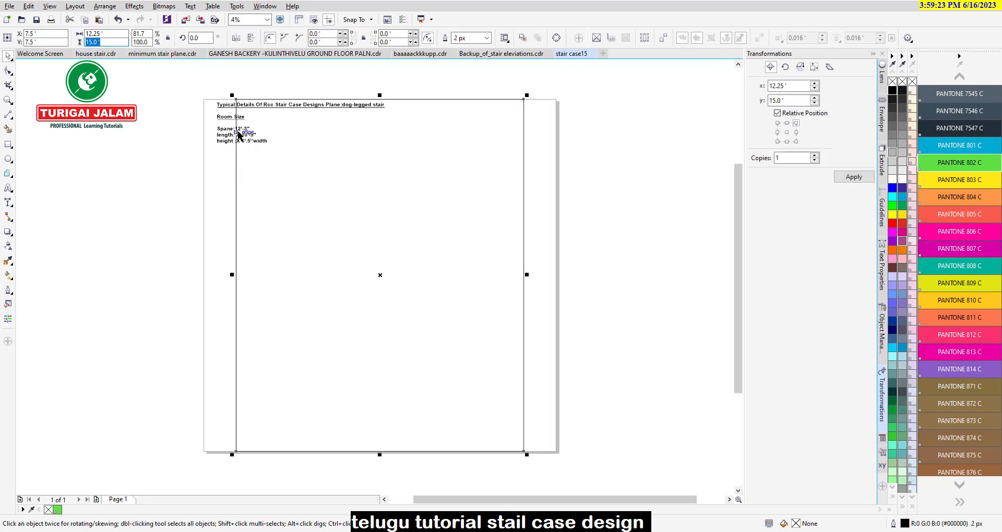
type("10.75")
key("Return")
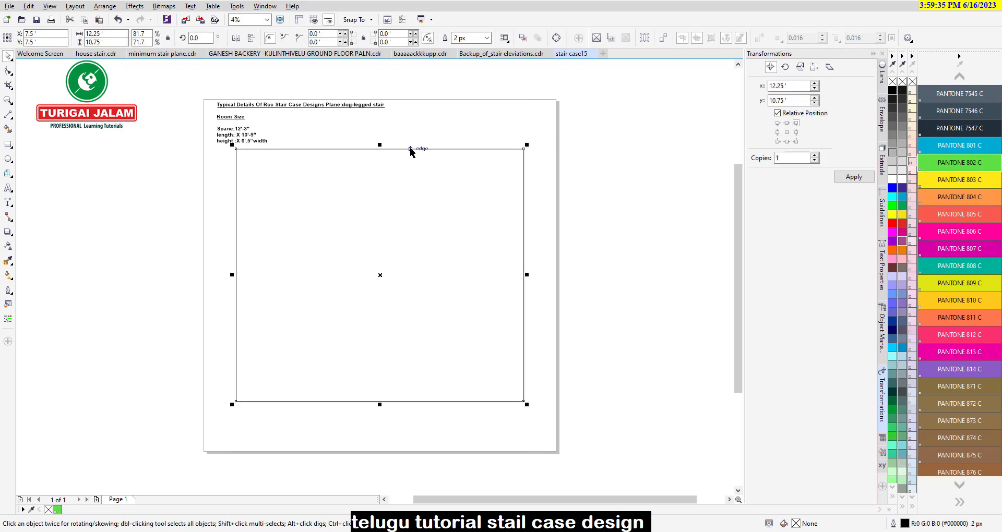
Step: Examine the resized room rectangle against the span, length and height notes above it
left_click(629, 158)
left_click(486, 149)
left_click(605, 177)
left_click(280, 150)
scroll(253, 141, "up", 3)
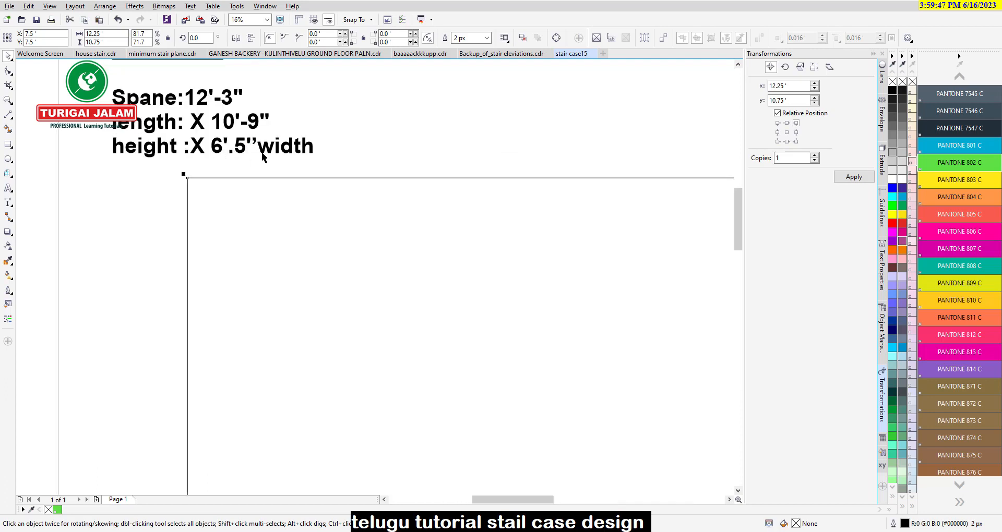
scroll(305, 173, "down", 2)
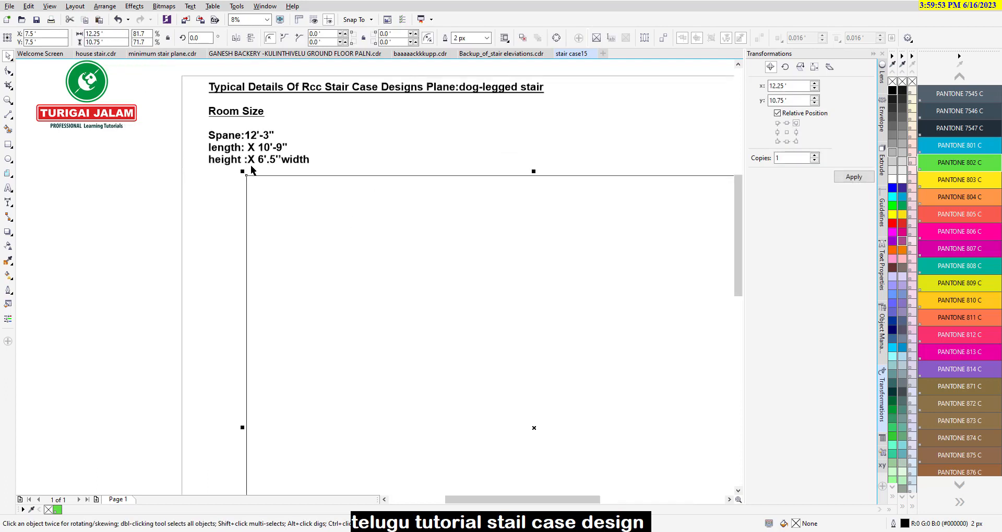
scroll(235, 199, "down", 2)
left_click(251, 224)
scroll(271, 185, "up", 1)
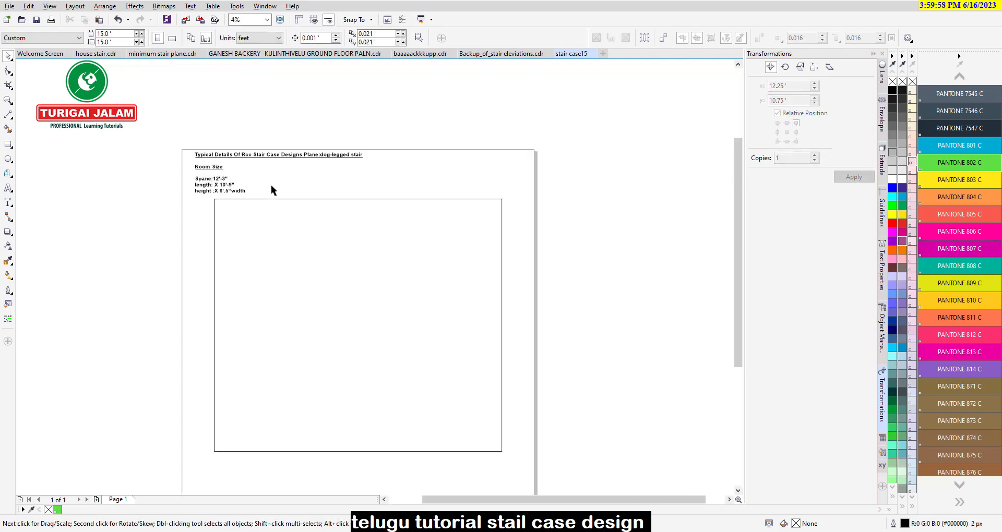
Step: Add a new line reading "landing 3 feet" beneath the height and width note in the room-size text
left_click(8, 189)
scroll(246, 191, "up", 2)
left_click(246, 192)
type("landing 3")
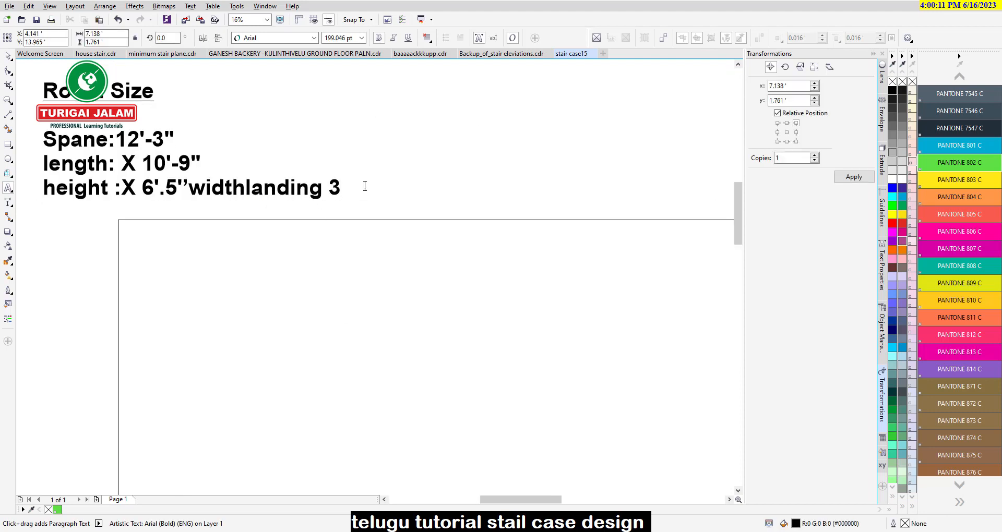
type(" feet")
left_click(244, 182)
key("Return")
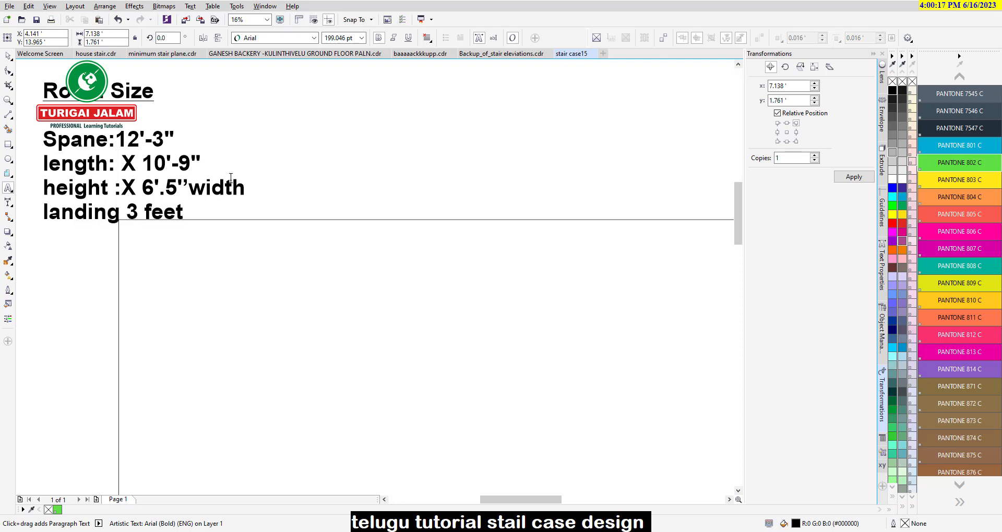
scroll(170, 204, "down", 1)
left_click(8, 56)
left_click(534, 164)
scroll(266, 196, "down", 1)
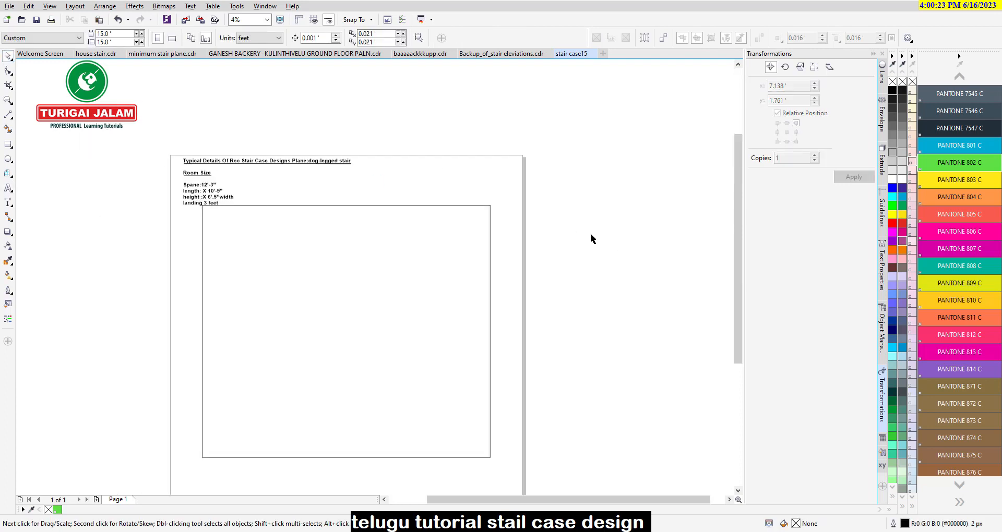
Step: Draw a small rectangle about 1.36 feet wide and 0.76 feet high inside the upper part of the room outline
left_click(232, 197)
left_click(534, 224)
left_click(409, 205)
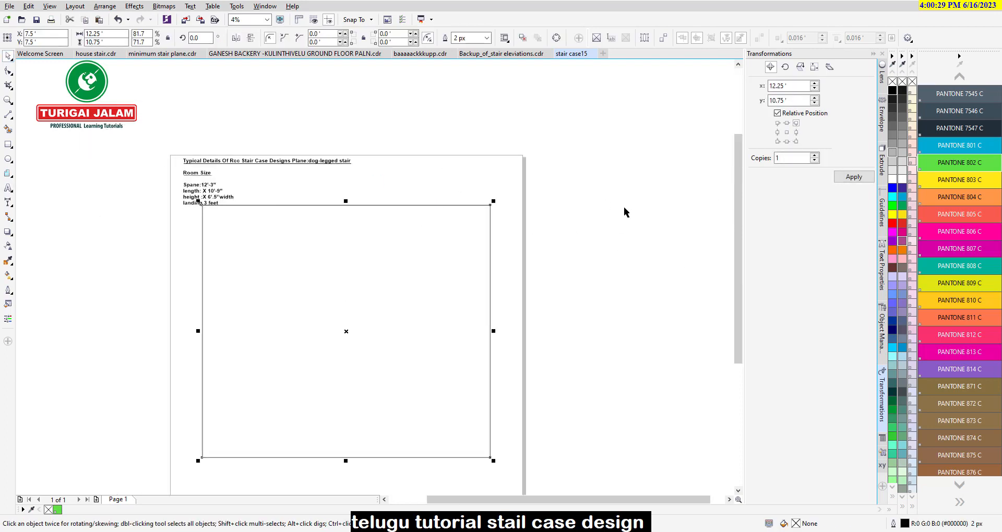
left_click(8, 145)
left_click_drag(252, 246, 285, 264)
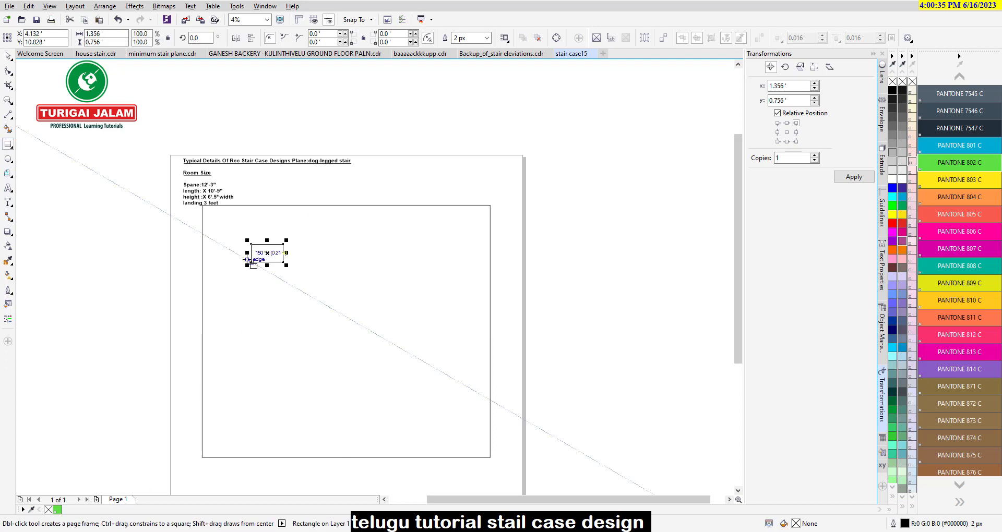
Step: Switch the document's drawing units to inches and select the small rectangle inside the room
scroll(250, 254, "up", 2)
left_click(8, 56)
left_click(27, 105)
left_click(279, 38)
left_click(270, 52)
left_click(327, 222)
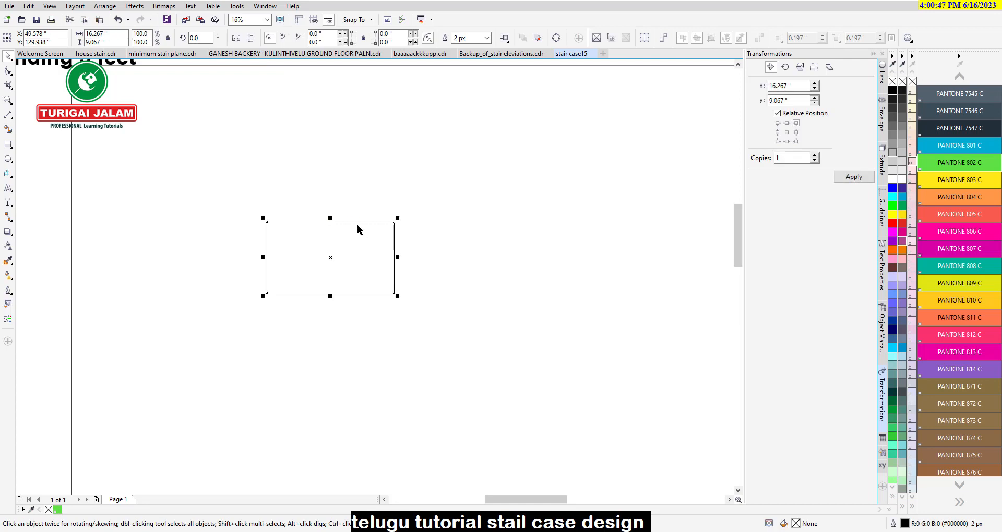
Step: Resize the small rectangle to 11 inches wide and 6 inches high as the stair step
double_click(96, 33)
type("11")
key("Tab")
type("6")
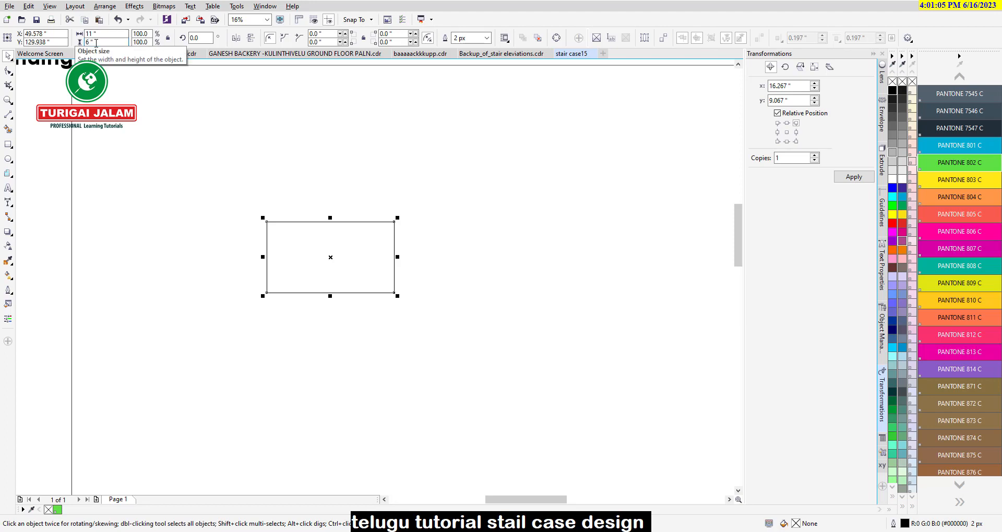
key("Return")
Step: Align the 11 by 6 inch step rectangle to the bottom and left edges of the room outline
scroll(339, 233, "down", 2)
left_click(346, 183)
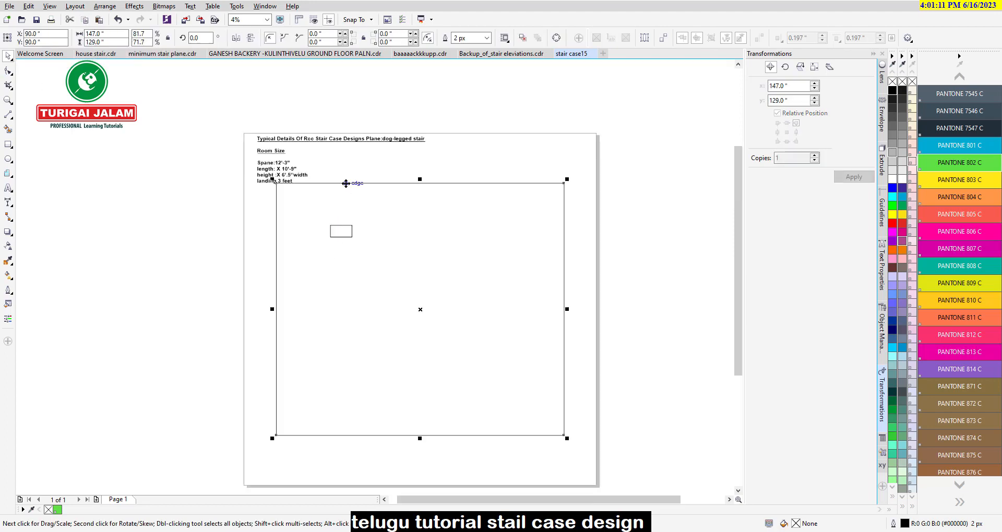
left_click(352, 238)
left_click(396, 184)
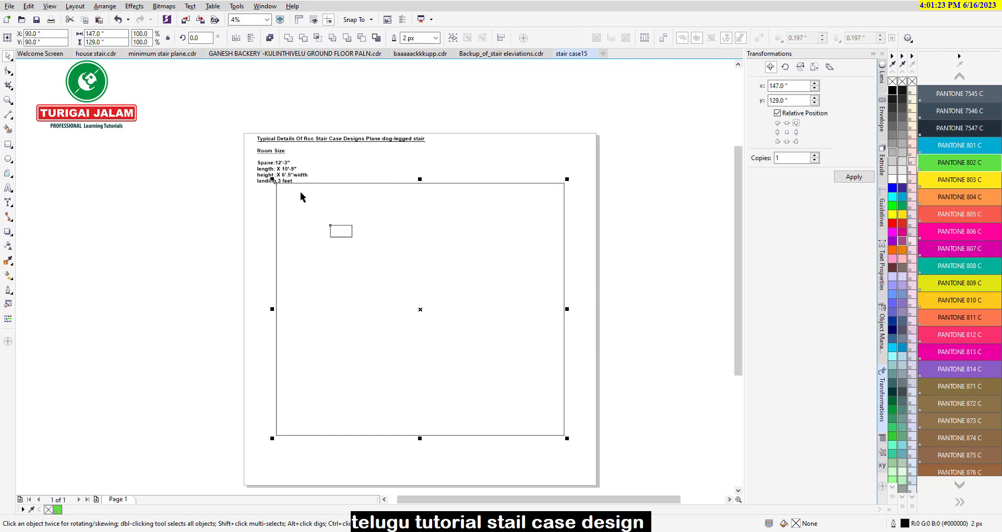
key("b")
key("l")
left_click(294, 437)
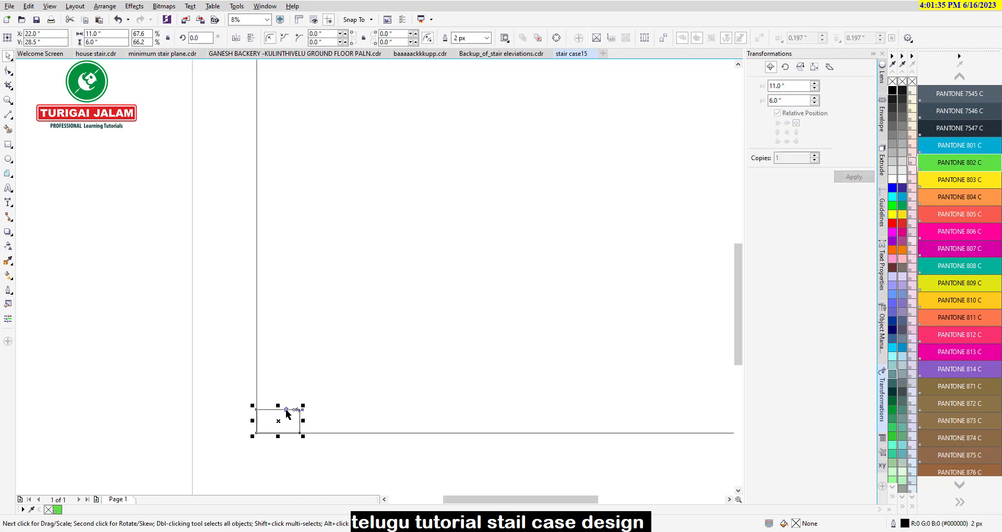
left_click(394, 331)
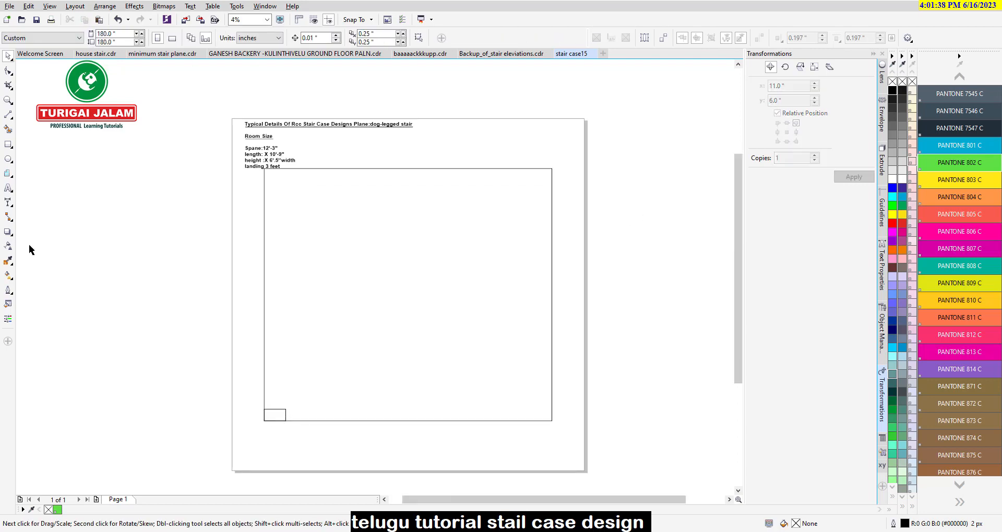
Step: Show the rulers and place guidelines along the bottom and left edges of the room outline
left_click(298, 20)
left_click(299, 21)
left_click(298, 21)
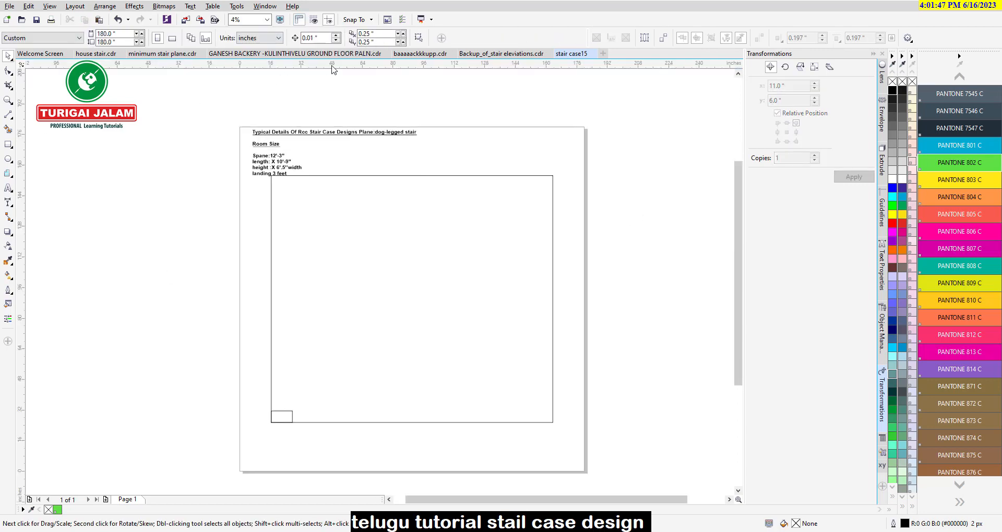
left_click_drag(314, 72, 282, 422)
left_click(52, 6)
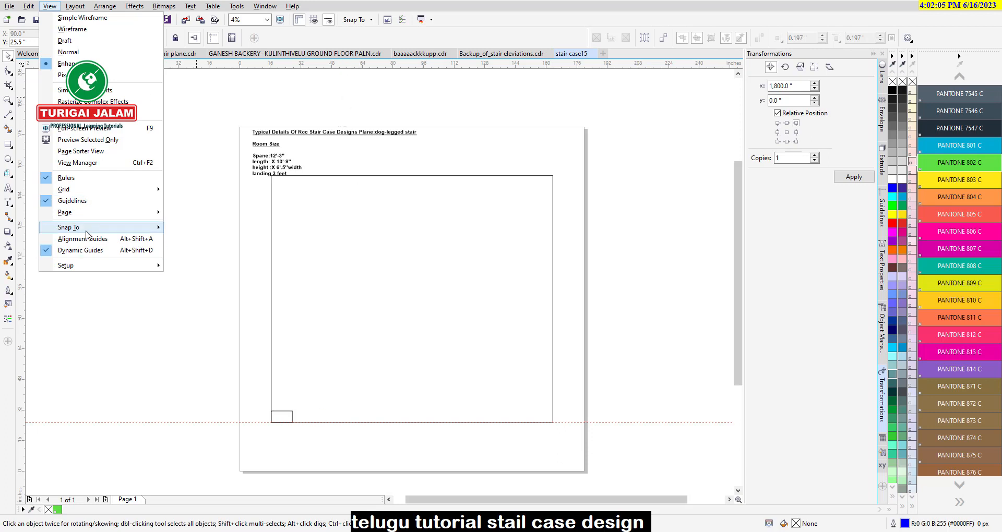
mouse_move(66, 193)
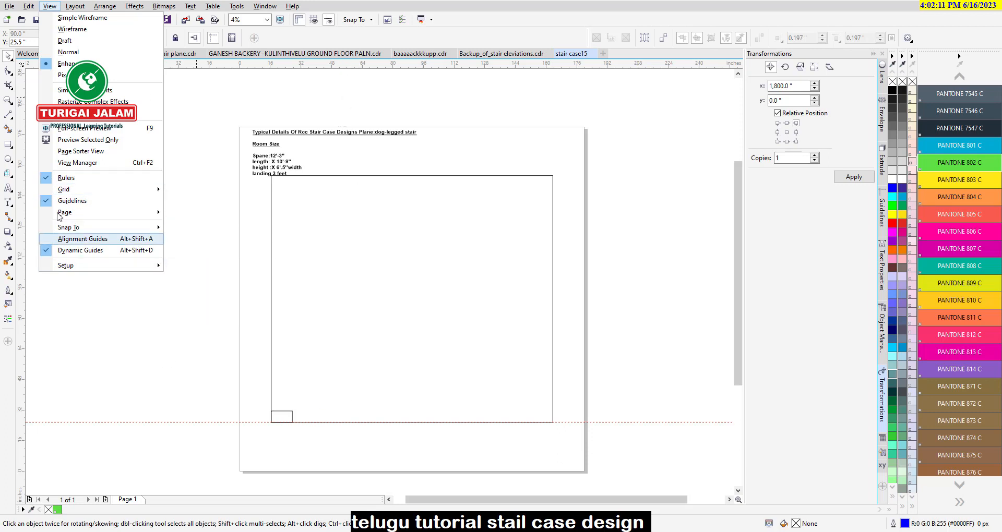
left_click(324, 291)
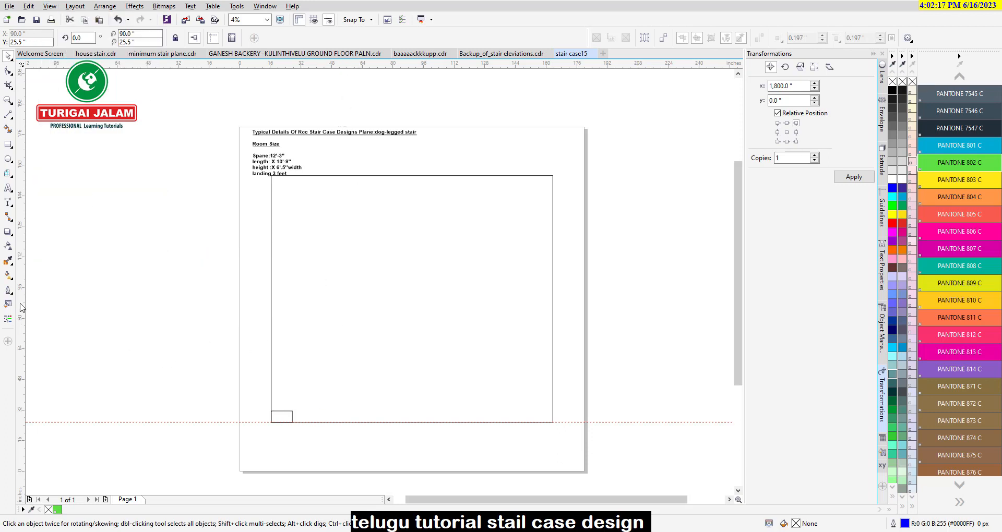
left_click(495, 100)
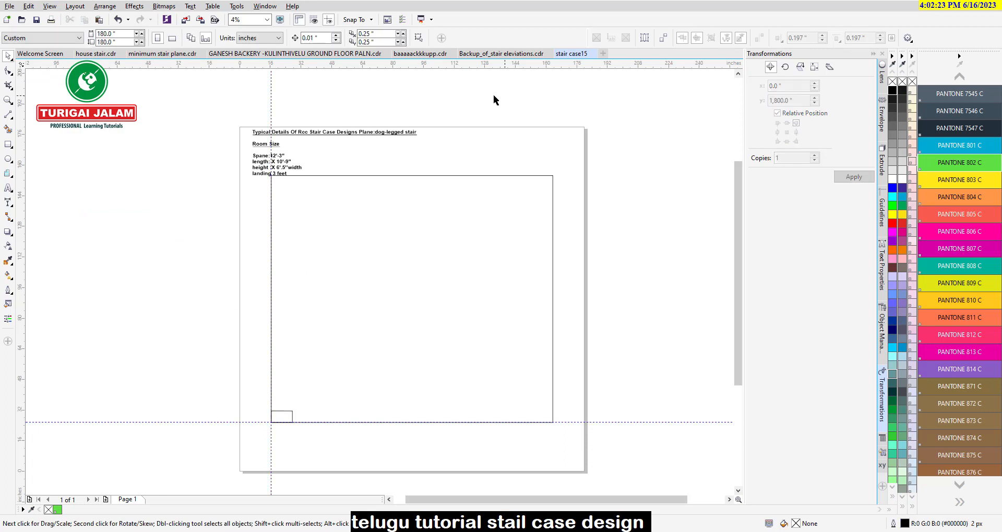
Step: Examine how the step rectangle sits against the guidelines at the room outline's lower-left corner
left_click(291, 413)
left_click(478, 296)
left_click(282, 418)
scroll(281, 419, "up", 2)
scroll(281, 419, "down", 1)
scroll(281, 418, "down", 1)
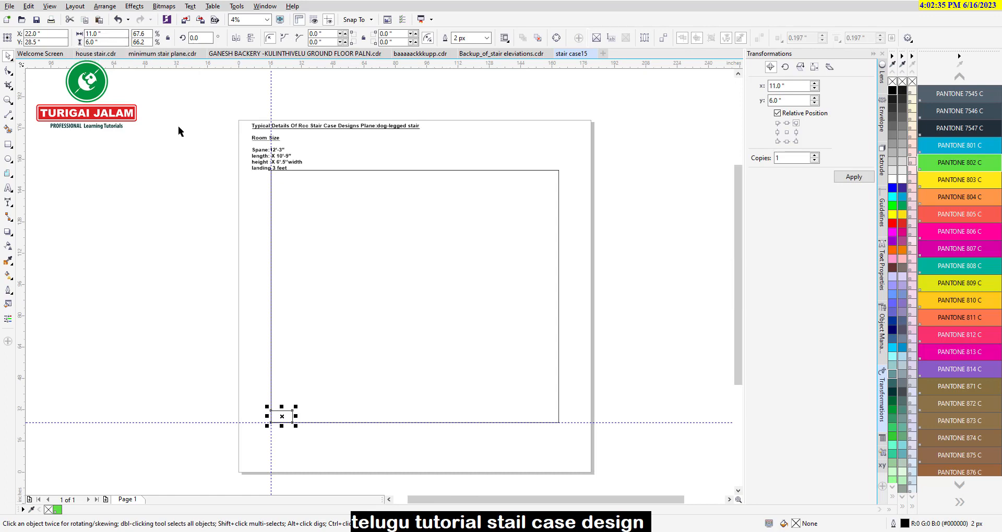
scroll(282, 428, "up", 1)
scroll(232, 407, "down", 1)
Step: Draw a landing rectangle below the room-size notes and make it 36 inches wide and 6 inches high
left_click(8, 145)
scroll(244, 156, "up", 1)
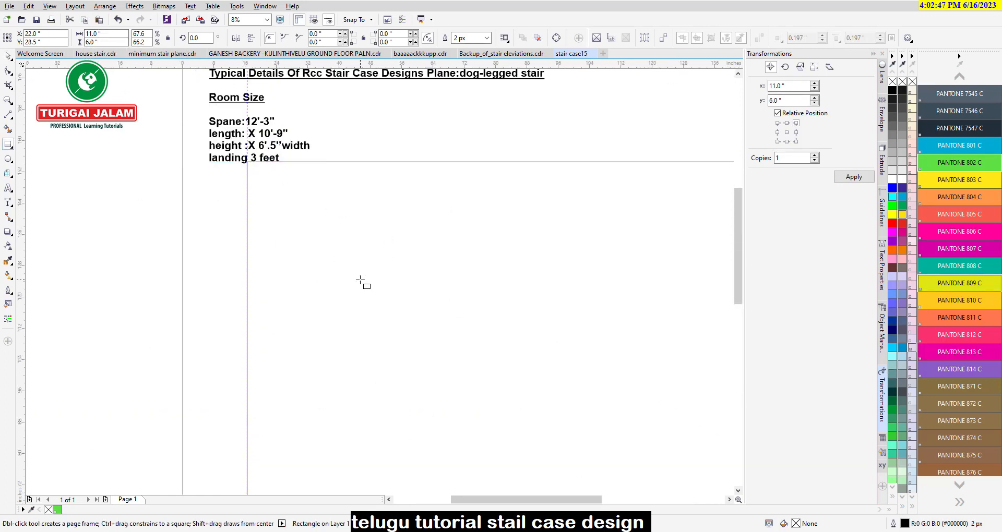
left_click_drag(439, 267, 490, 271)
double_click(99, 35)
type("36")
key("Return")
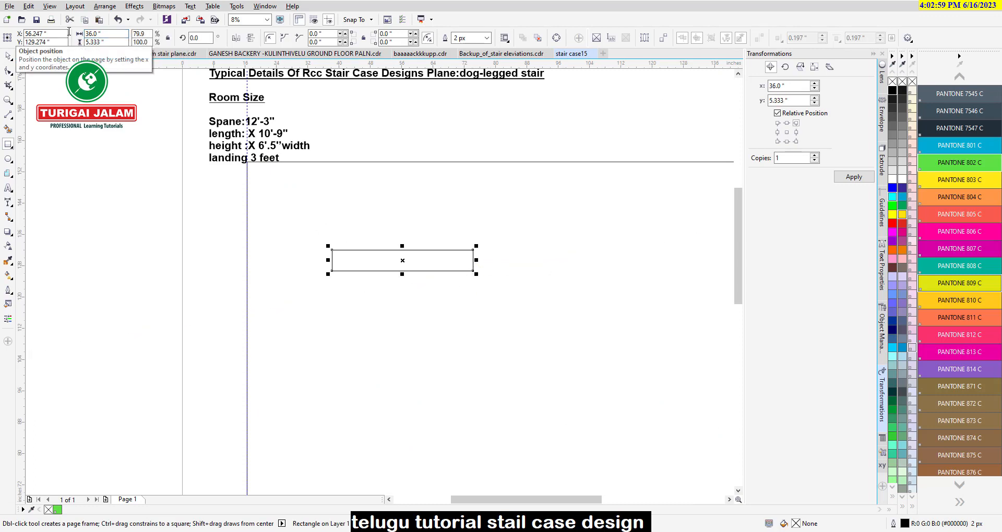
left_click(8, 57)
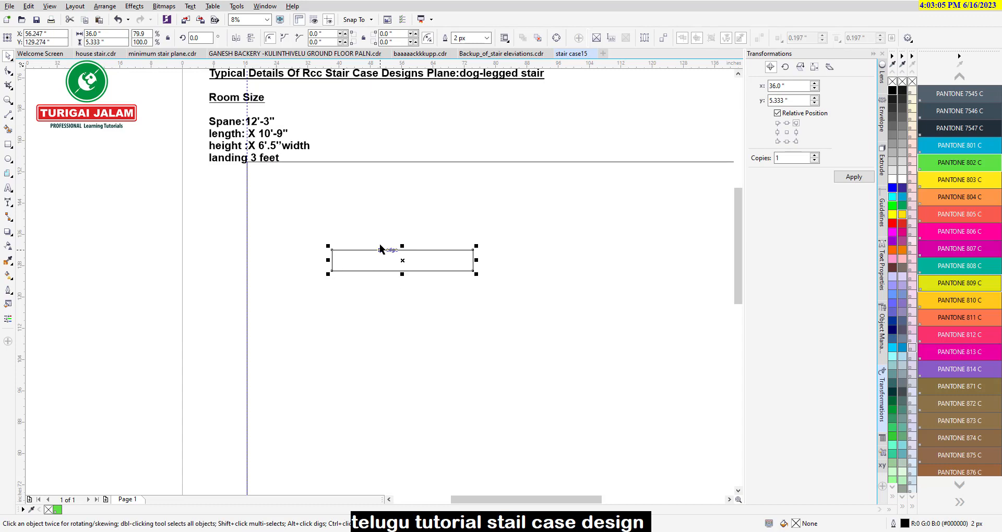
type("6")
key("Return")
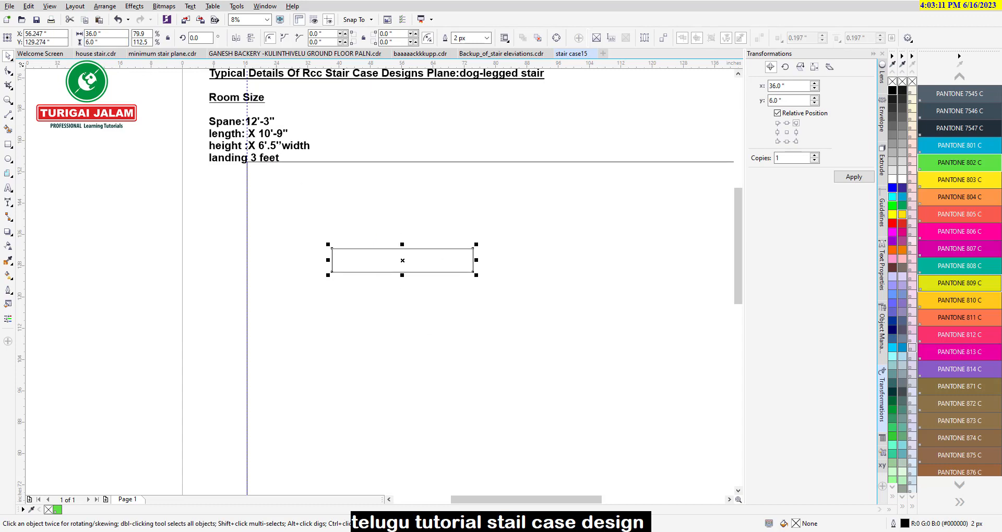
Step: Align the landing rectangle to the top and right edges of the room outline
scroll(291, 247, "down", 2)
left_click_drag(356, 276, 502, 272)
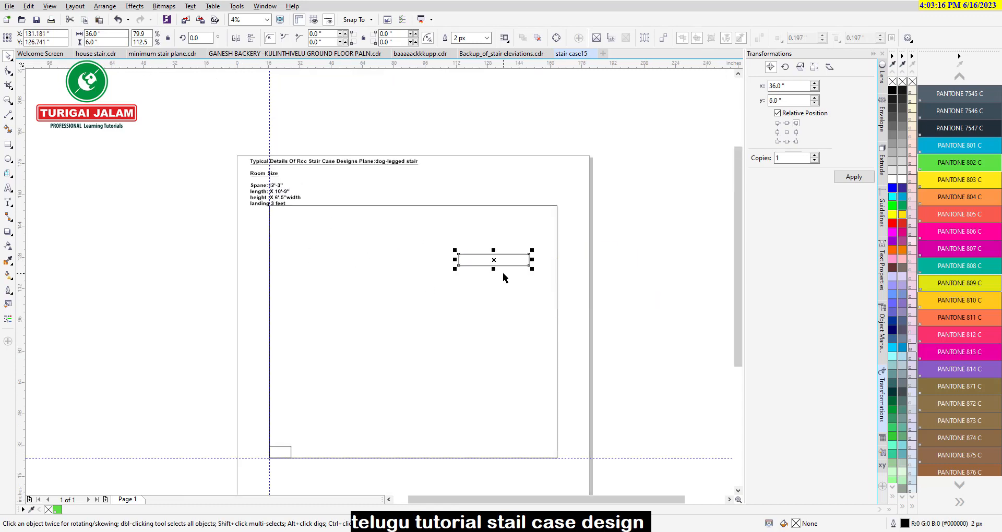
left_click(555, 206, "shift")
key("t")
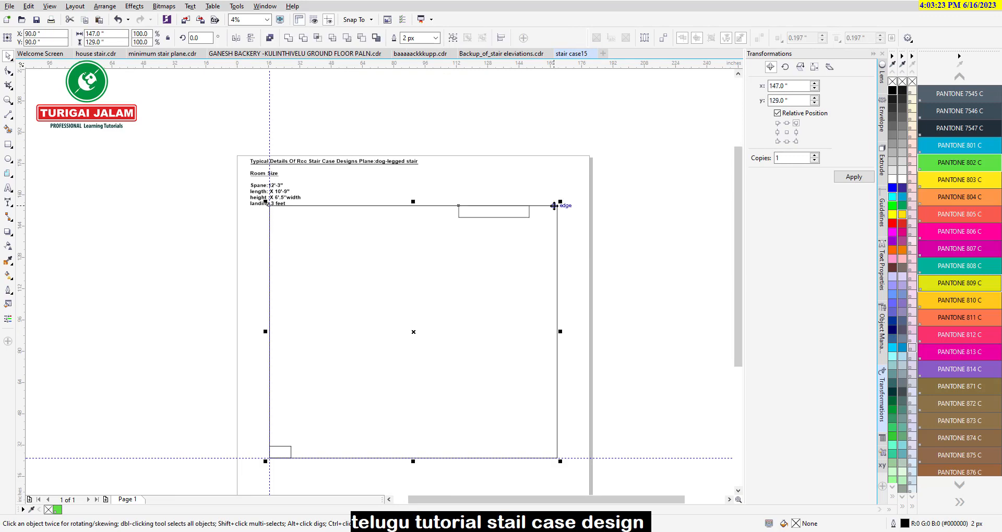
key("r")
left_click(662, 203)
Step: Add a vertical guideline along the left edge of the 36-inch landing rectangle and check its fit
left_click_drag(21, 189, 487, 207)
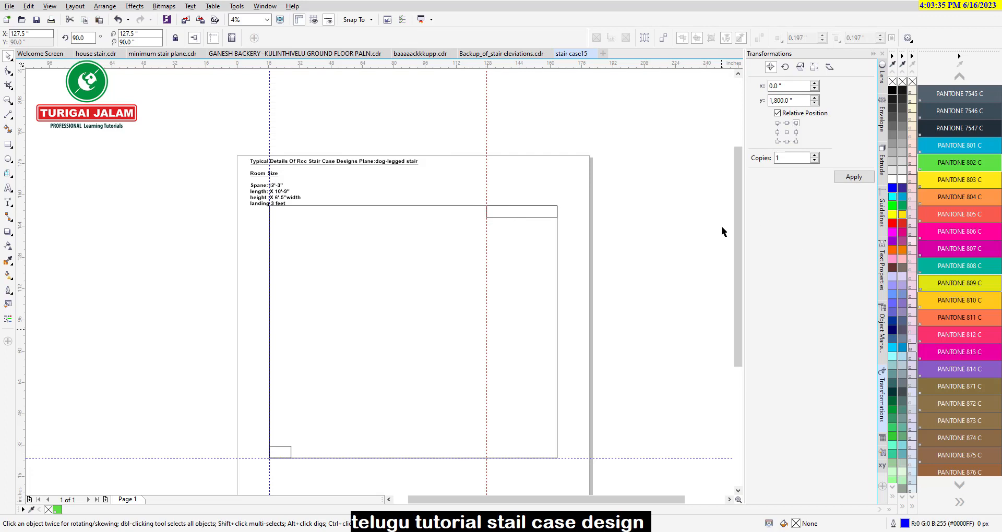
left_click(487, 214)
scroll(490, 214, "up", 5)
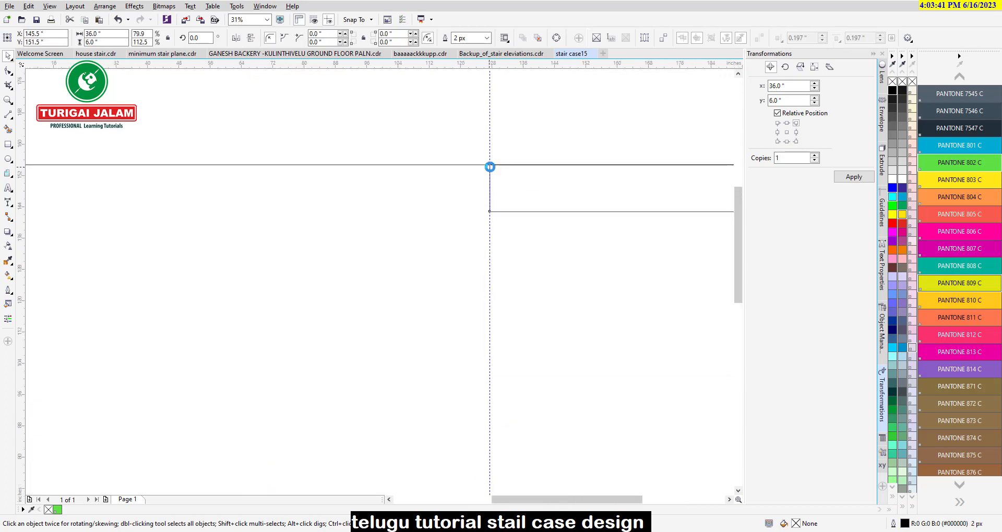
scroll(490, 168, "down", 5)
Step: Build the stair flight with nine successive copies of the step rectangle, each offset 11 inches right and 6 inches up by relative position
left_click(296, 425)
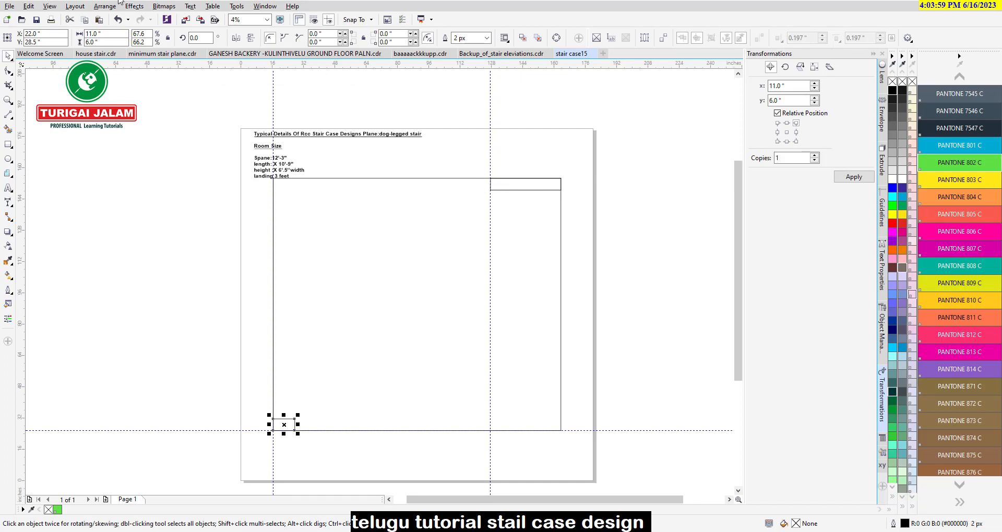
left_click(882, 487)
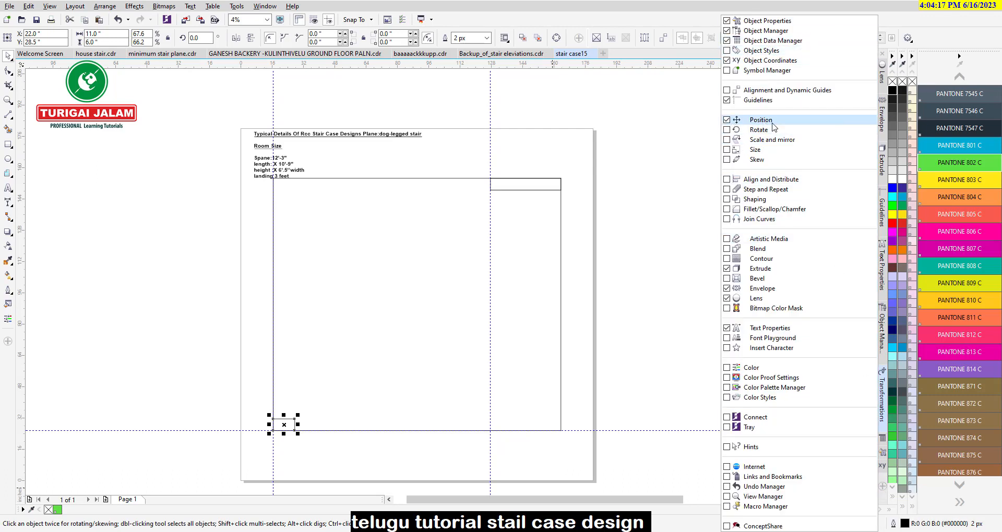
left_click(928, 22)
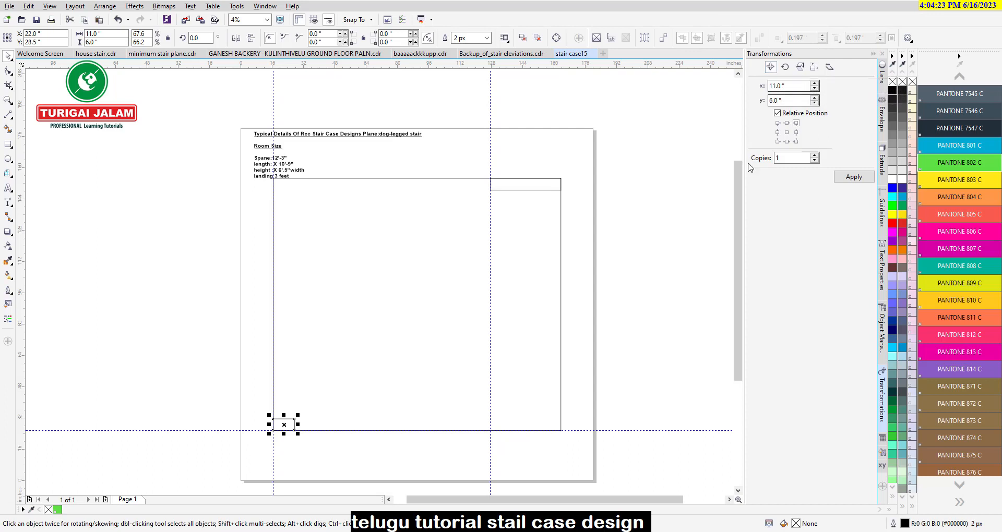
left_click(778, 114)
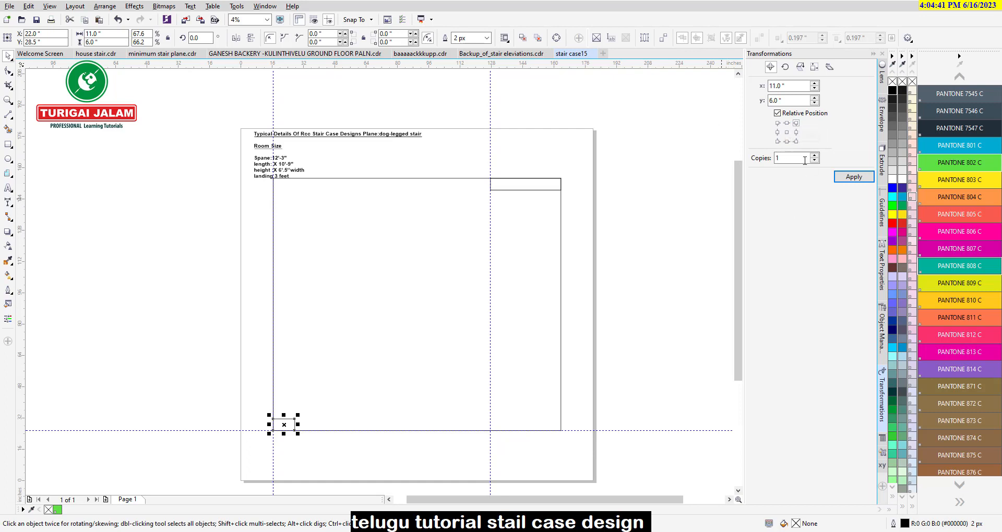
left_click(854, 177)
left_click(854, 178)
left_click(854, 177)
left_click(854, 177)
left_click(854, 178)
left_click(854, 177)
left_click(854, 177)
left_click(854, 178)
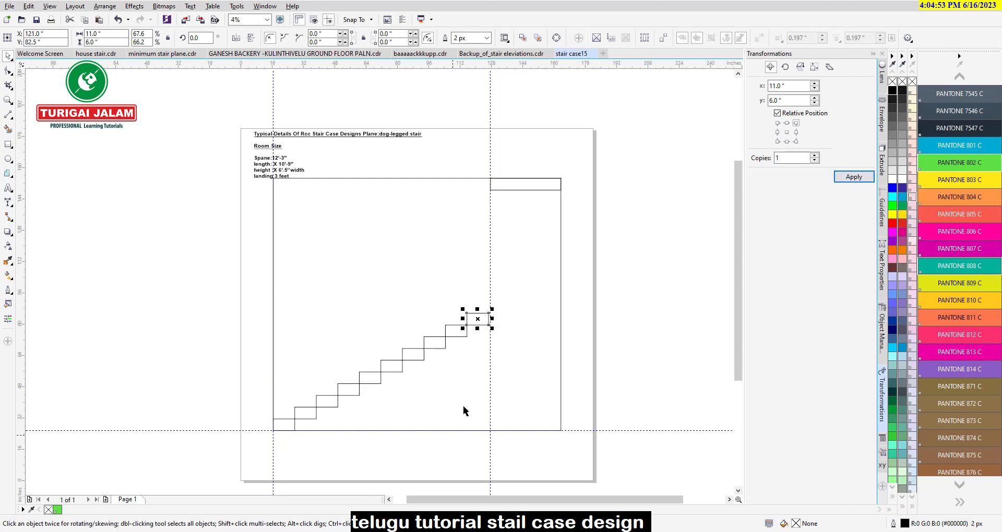
Step: Inspect the flight's top end and add one more step copy offset 11 inches right and 6 inches up
scroll(484, 321, "up", 2)
scroll(510, 254, "down", 2)
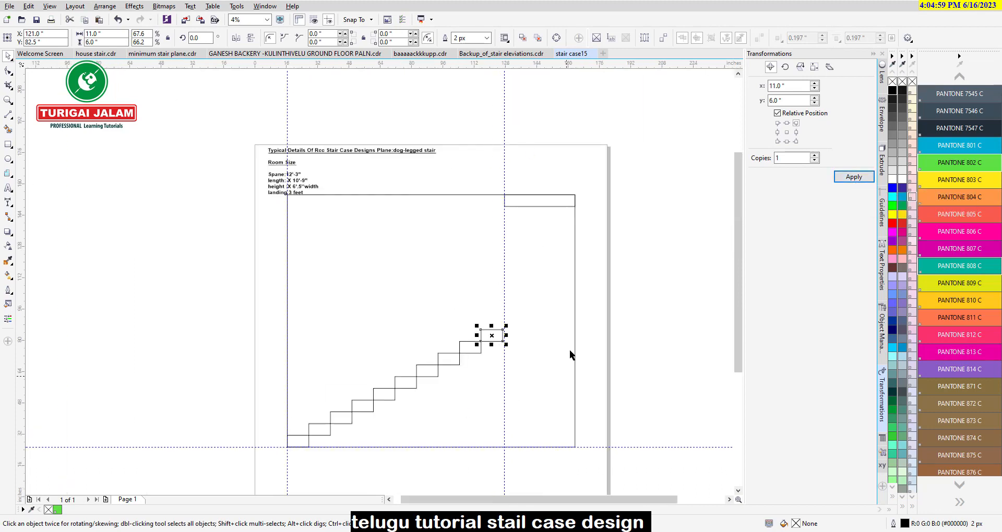
scroll(502, 339, "up", 1)
scroll(504, 324, "down", 1)
scroll(497, 277, "up", 1)
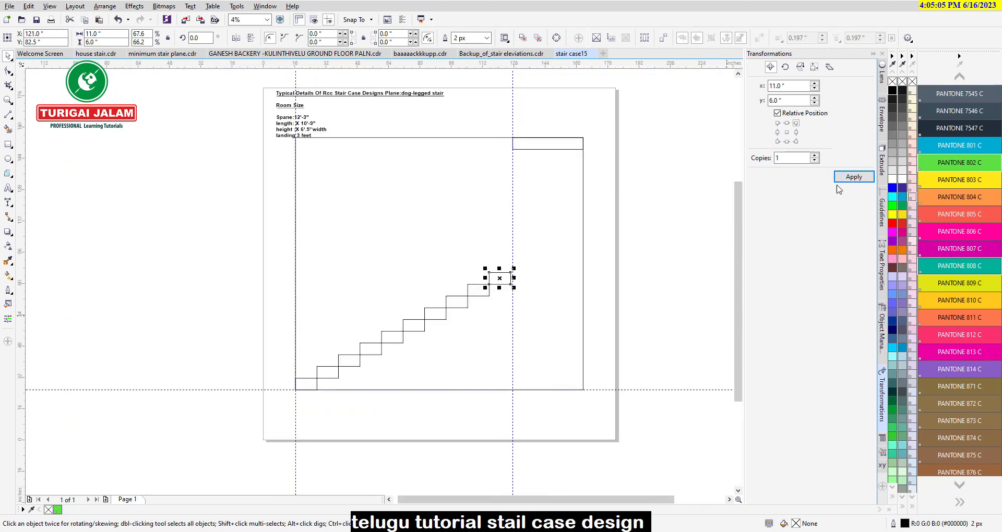
scroll(498, 274, "up", 1)
scroll(512, 293, "down", 2)
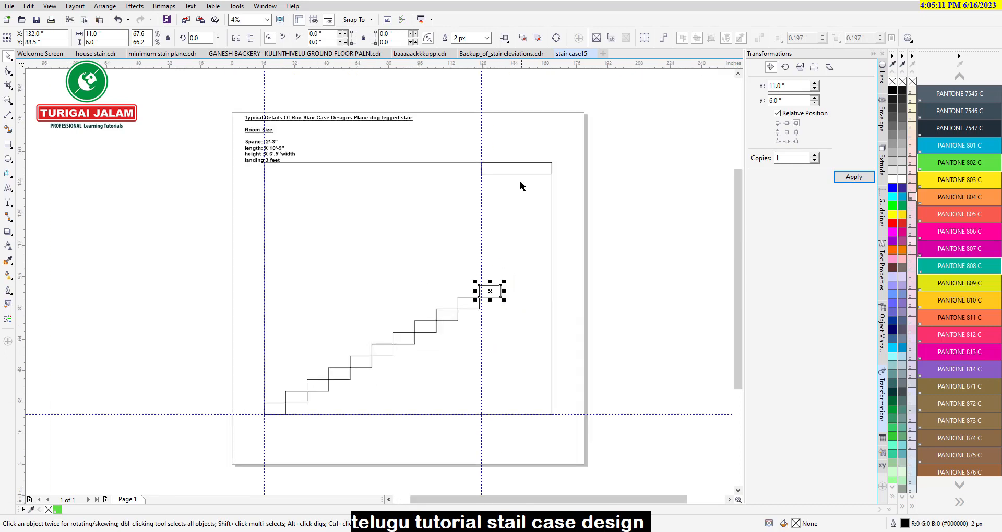
Step: Move the landing rectangle down beside the topmost step and place a vertical guideline on that step's left edge
left_click_drag(516, 170, 515, 290)
scroll(499, 341, "up", 3)
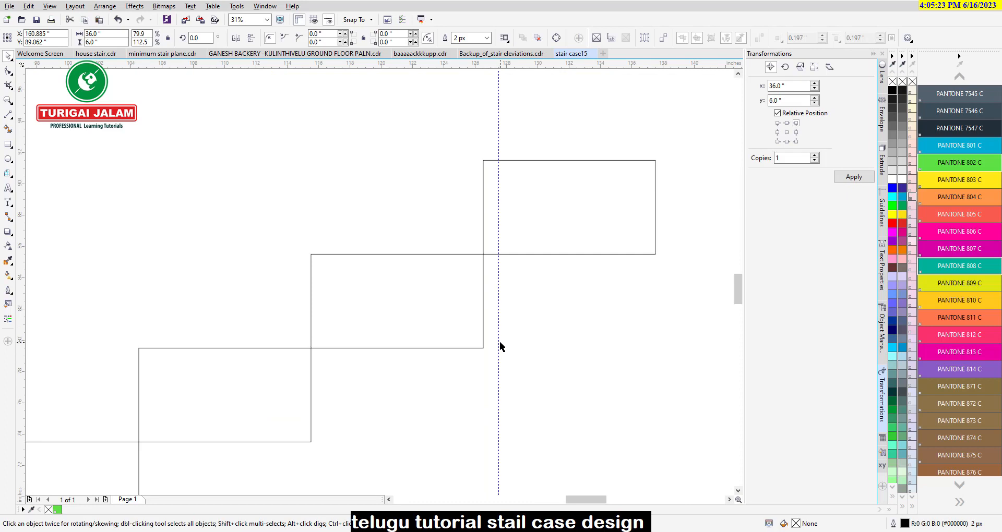
left_click(500, 341)
left_click_drag(398, 245, 485, 222)
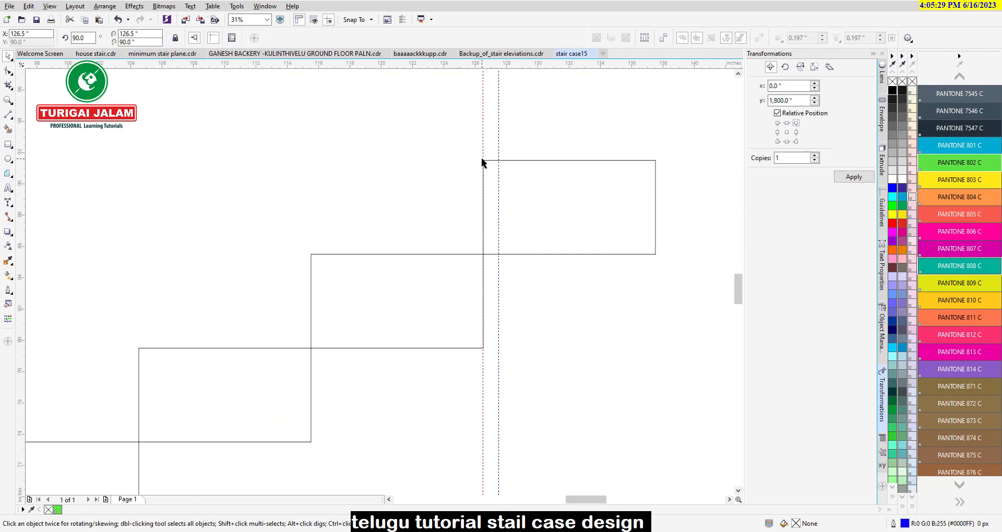
Step: Try to fit the 36 by 6 inch landing rectangle onto the topmost step by centering the two objects
scroll(481, 160, "down", 2)
left_click(429, 209)
left_click_drag(429, 209, 421, 212)
scroll(399, 217, "up", 4)
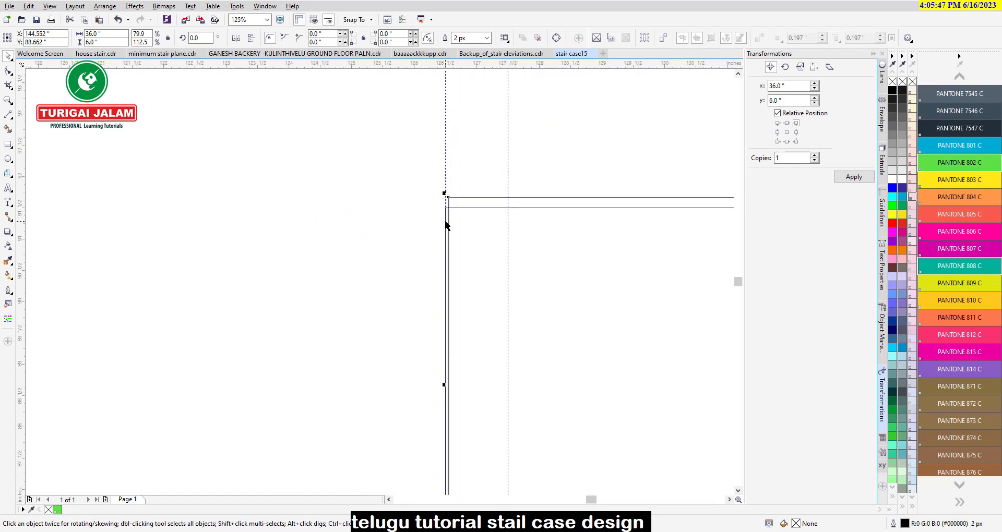
left_click(466, 208, "shift")
key("c")
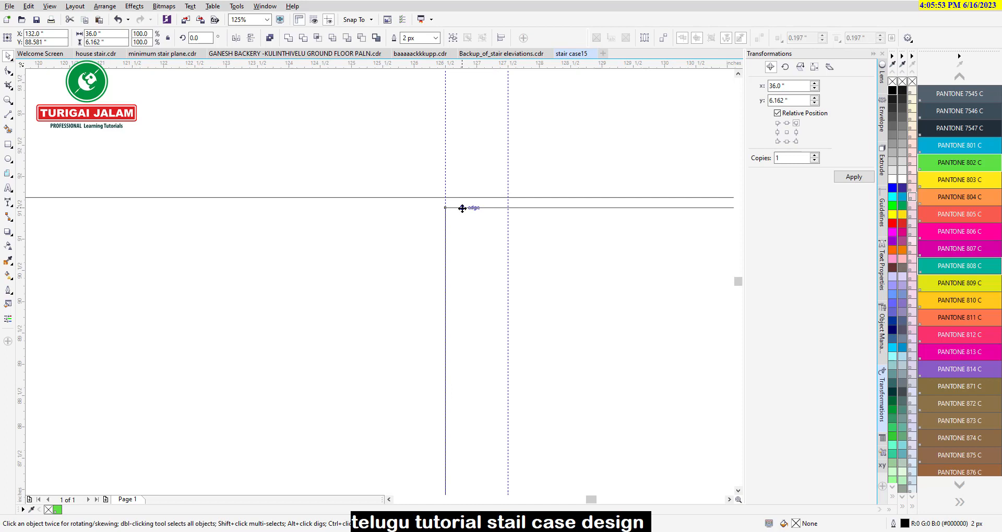
Step: Undo the landing alignment and delete the 36-inch landing rectangle
scroll(366, 234, "down", 2)
key("ctrl+z")
key("ctrl+z")
scroll(424, 250, "down", 3)
key("Delete")
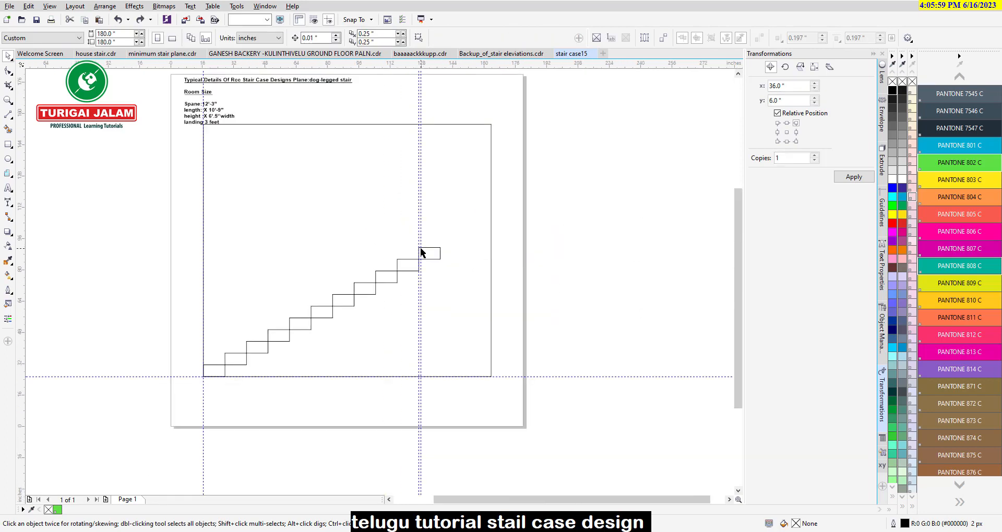
Step: Build the return flight with ten successive copies of the topmost step, each offset 11 inches left and 6 inches up by relative position
left_click(430, 247)
left_click(223, 392)
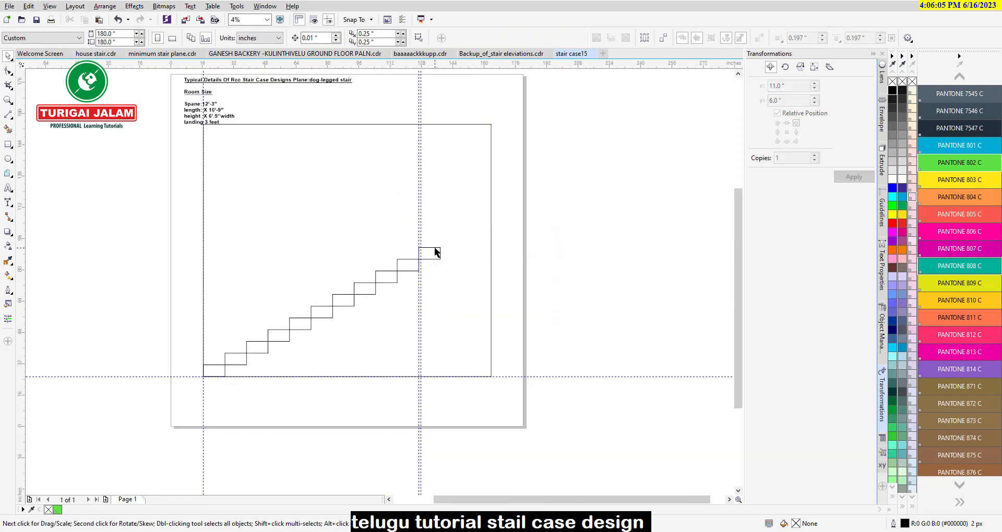
left_click(438, 253)
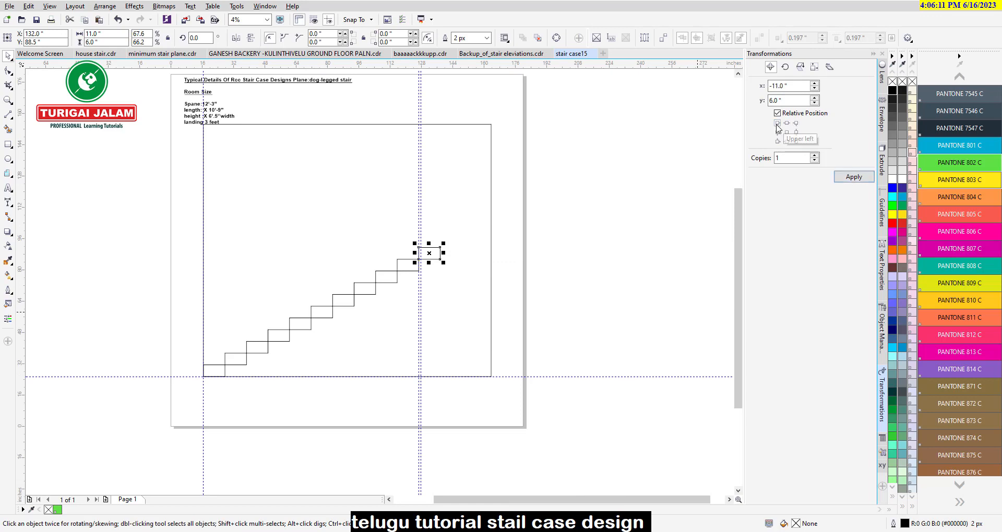
left_click(853, 178)
left_click(853, 178)
left_click(853, 178)
left_click(852, 178)
left_click(853, 177)
left_click(852, 178)
left_click(852, 177)
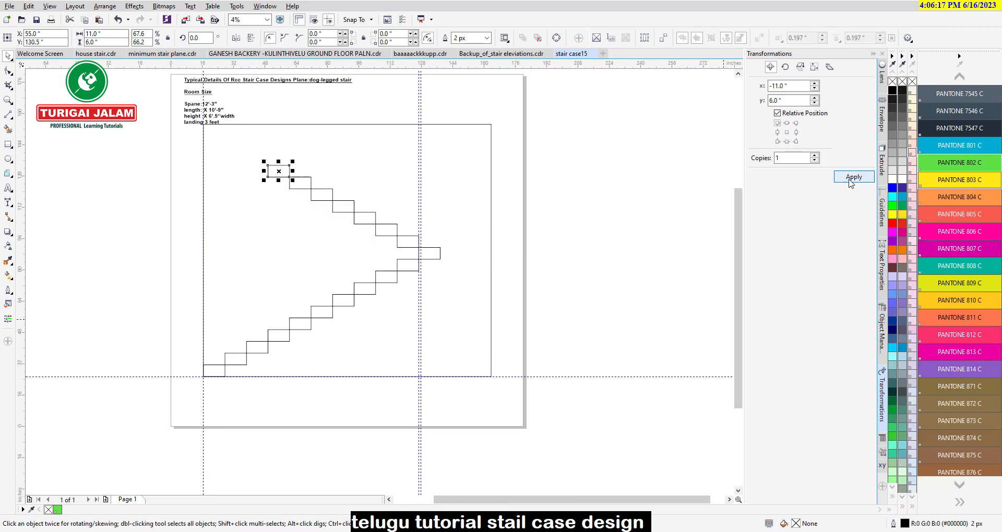
left_click(852, 177)
left_click(852, 178)
left_click(853, 178)
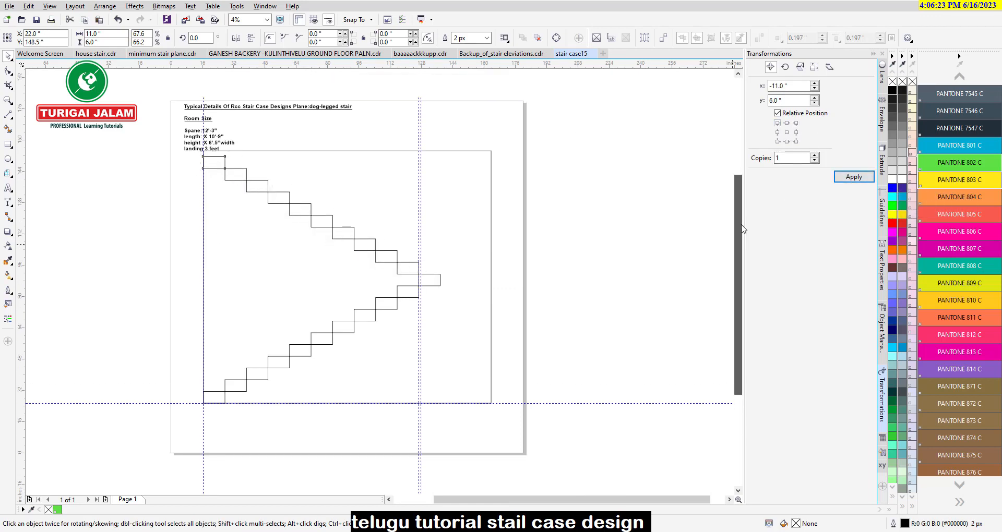
Step: Inspect the gap between the return flight's top step and the upper edge of the room outline
left_click(260, 193)
scroll(199, 153, "up", 1)
scroll(215, 152, "up", 1)
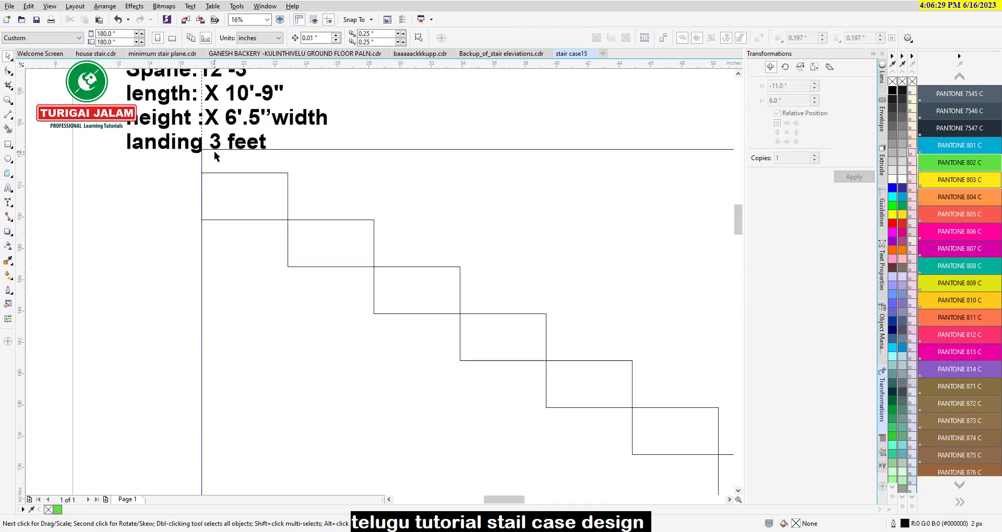
scroll(269, 159, "down", 1)
scroll(237, 157, "up", 2)
Step: Shrink the title and room-size text block vertically to about 14.9 inches high, clear of the room outline
left_click(240, 153)
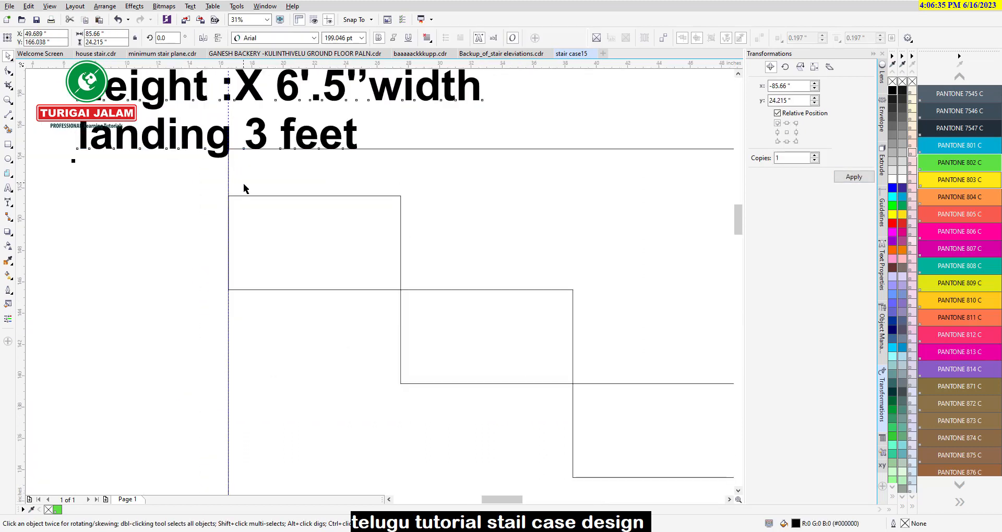
scroll(339, 190, "down", 3)
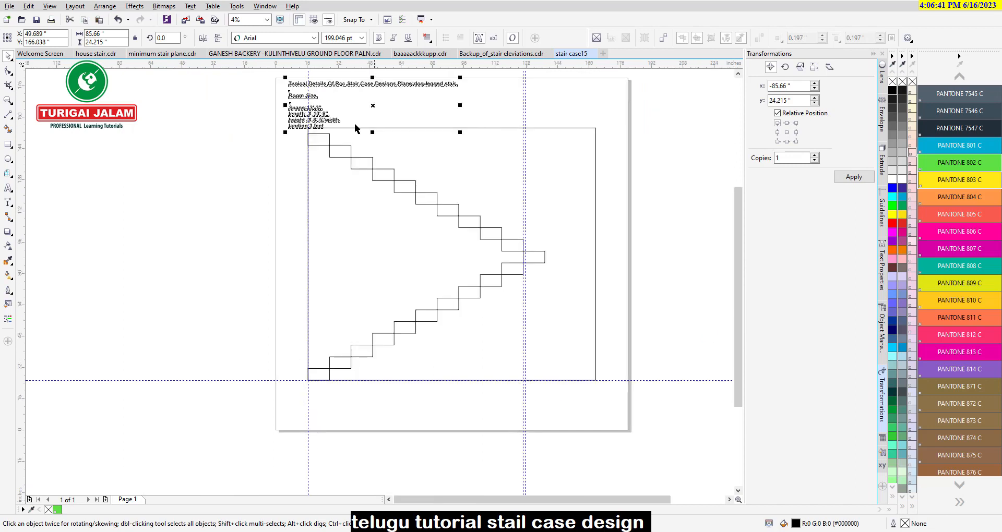
scroll(737, 280, "up", 1)
left_click(264, 144)
left_click(318, 150)
left_click_drag(372, 174, 371, 156)
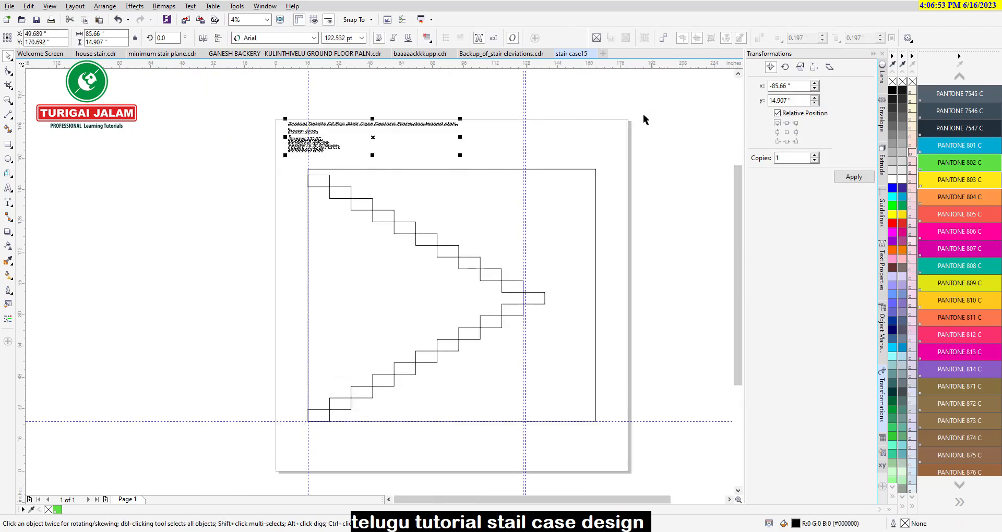
left_click(644, 119)
Step: Place a horizontal guideline on the return flight's top edge and lower the room outline's upper edge to it, making the outline 126 inches high
left_click(359, 170)
scroll(320, 191, "up", 2)
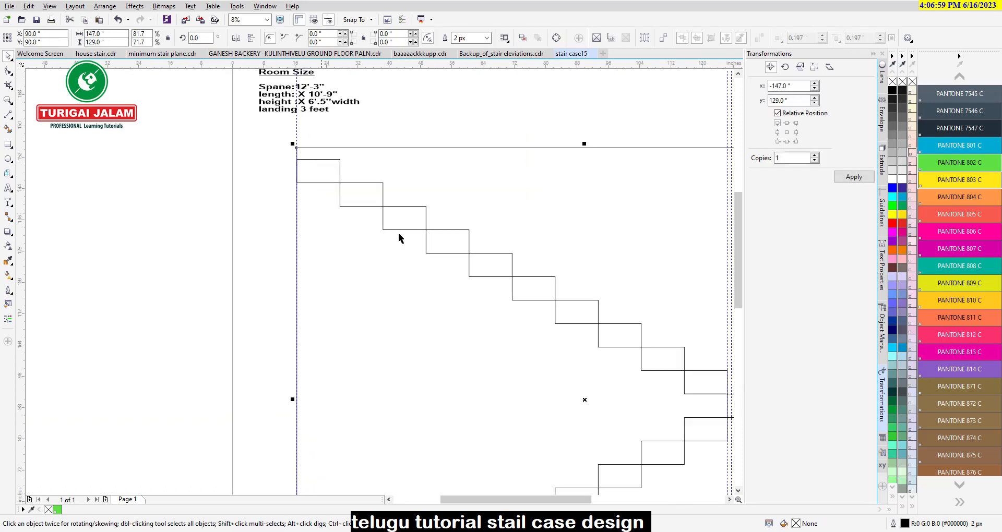
left_click_drag(376, 65, 363, 160)
left_click(570, 147)
left_click_drag(584, 144, 345, 159)
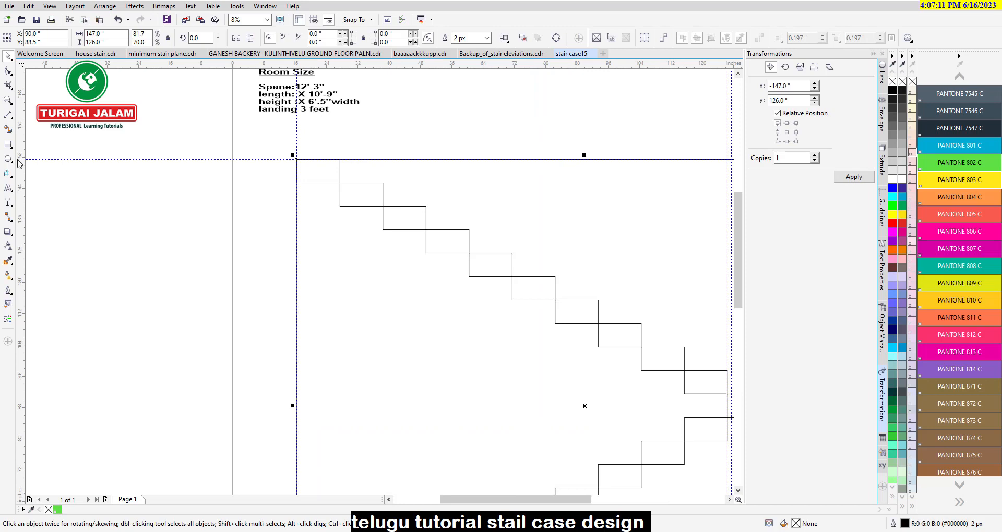
Step: Change the room length in the notes text to 10'-6"
left_click(8, 188)
scroll(335, 100, "up", 2)
left_click_drag(326, 83, 308, 82)
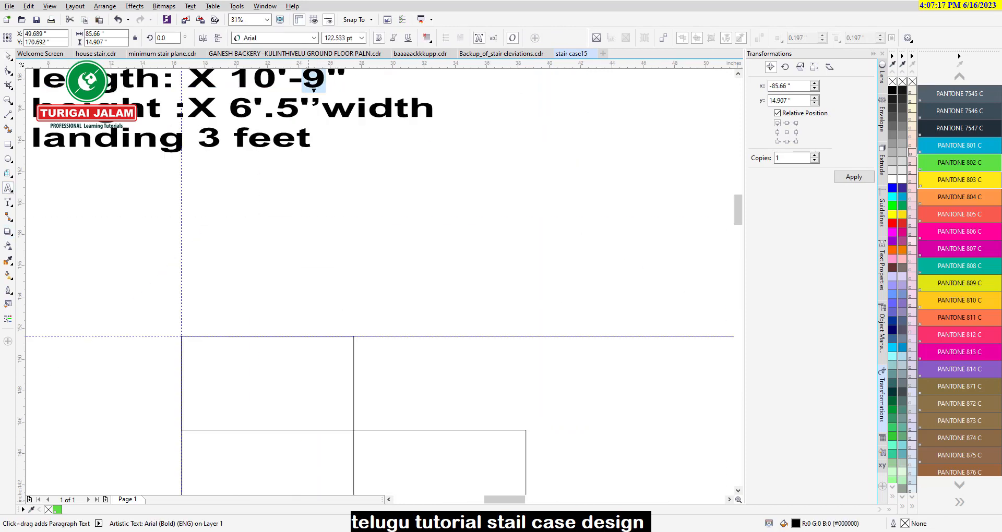
type("6")
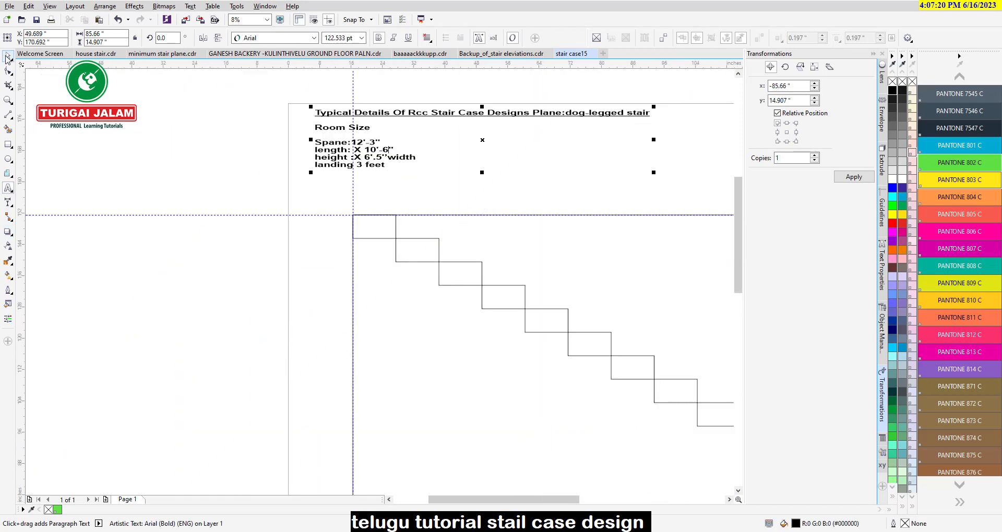
key("ctrl+space")
left_click(354, 313)
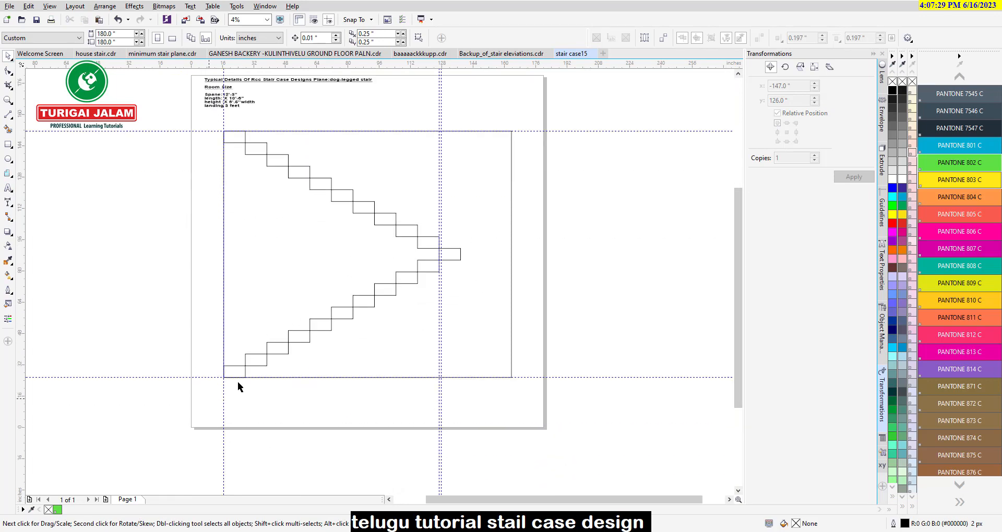
Step: Draw a straight diagonal line through the lower flight, from the outline's lower-left corner to the rightmost step's upper-right corner, about 121.3 by 66.5 inches
left_click(8, 115)
left_click(47, 130)
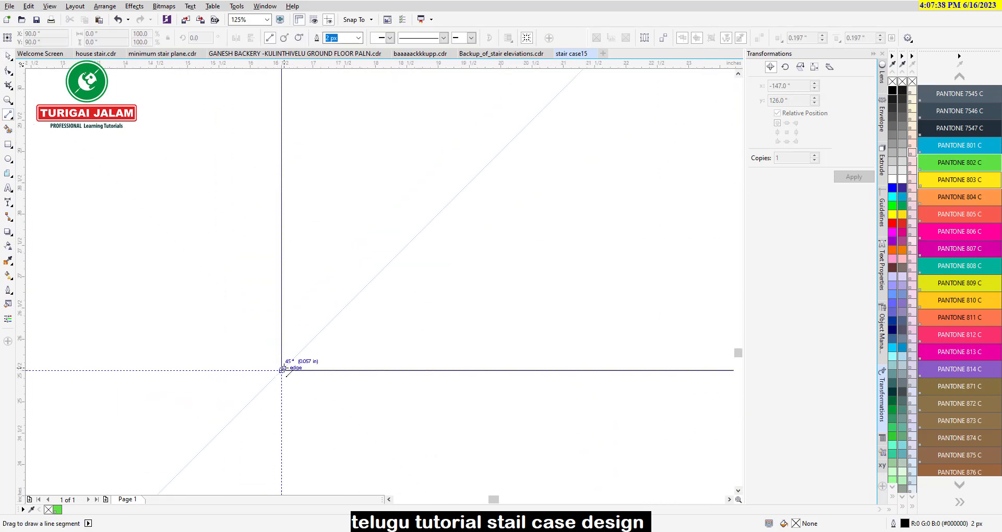
scroll(287, 369, "up", 5)
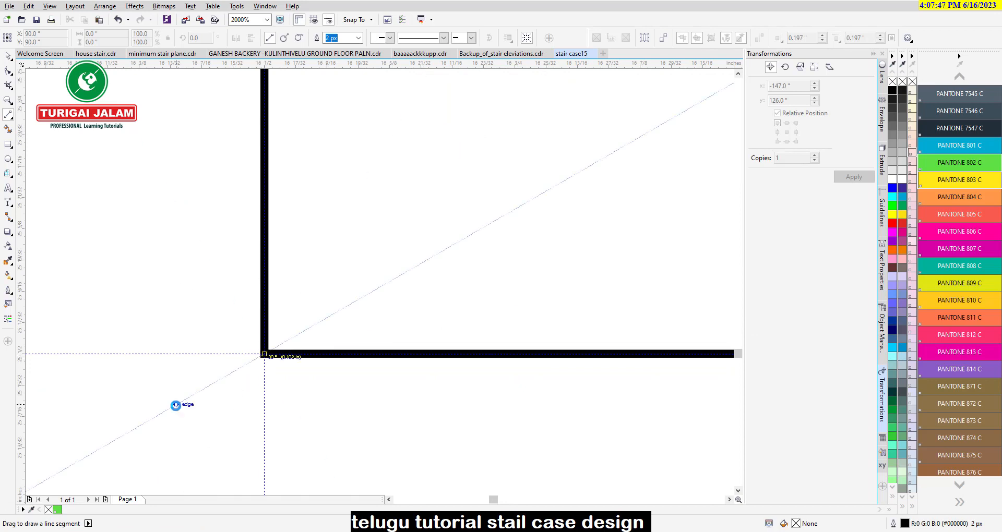
scroll(246, 383, "down", 12)
left_click_drag(255, 378, 492, 249)
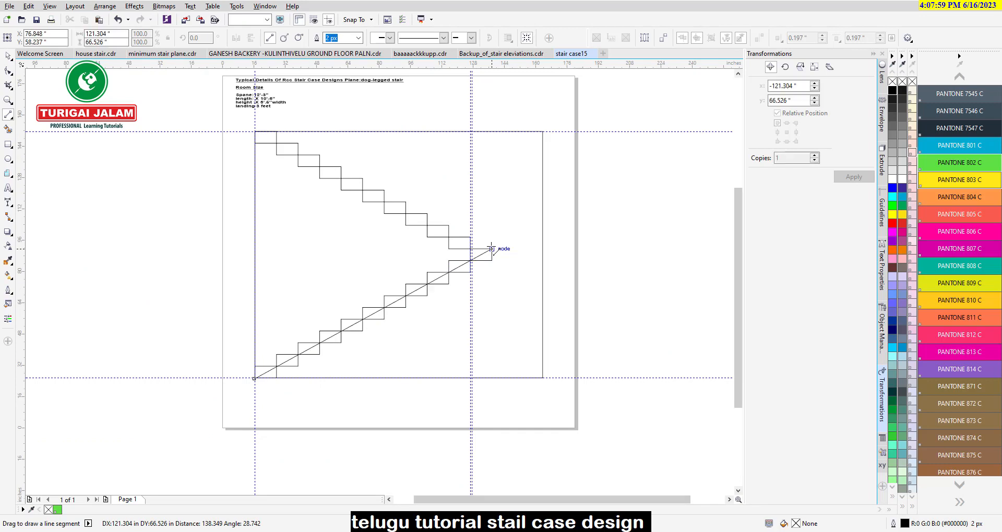
Step: Draw a 121 by 66 inch diagonal line from the outline's upper-left corner to the rightmost step's lower-right corner and check the line ends
left_click_drag(256, 131, 492, 260)
scroll(493, 255, "up", 6)
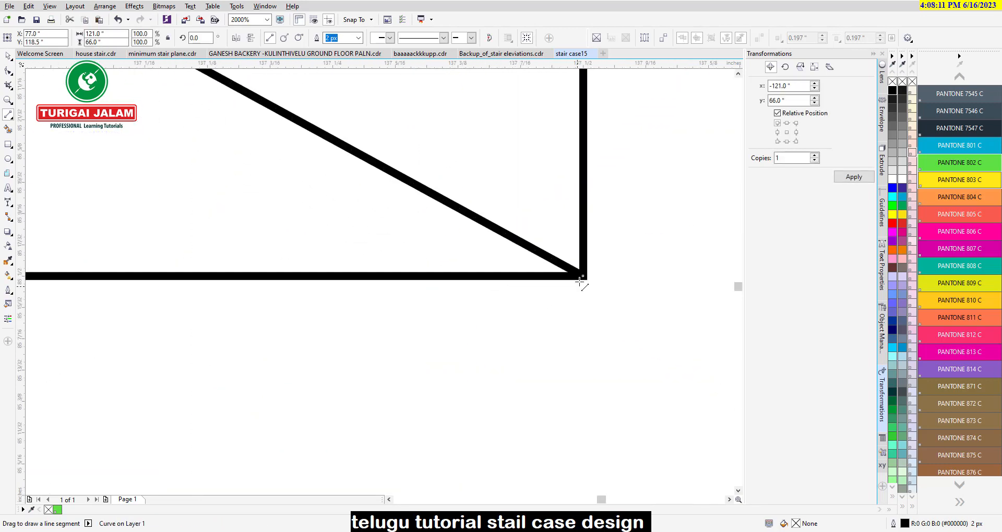
scroll(523, 298, "down", 2)
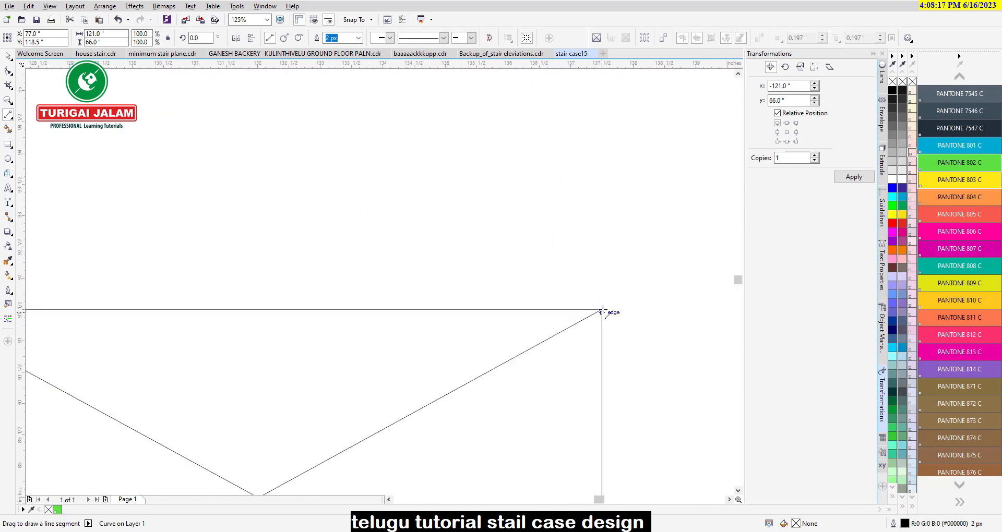
scroll(380, 239, "down", 3)
scroll(358, 179, "up", 15)
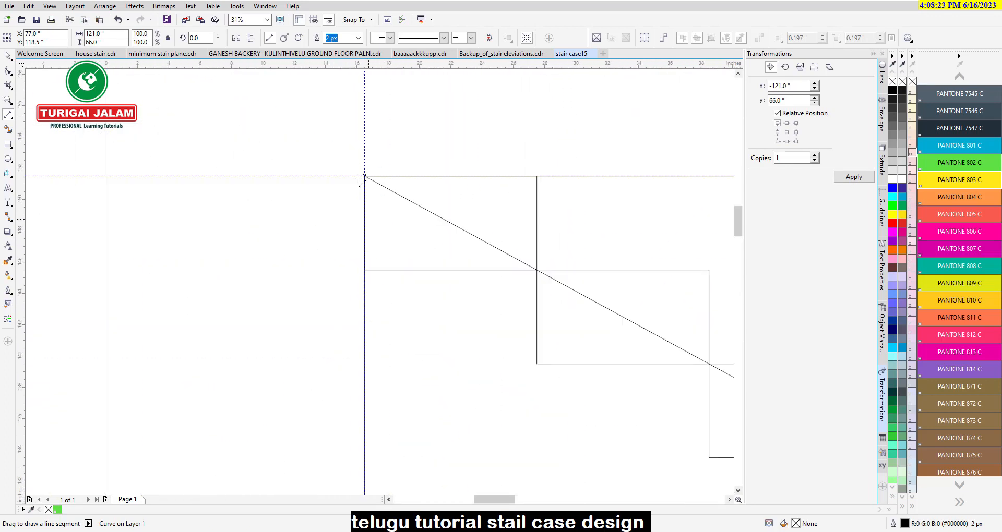
scroll(278, 172, "down", 20)
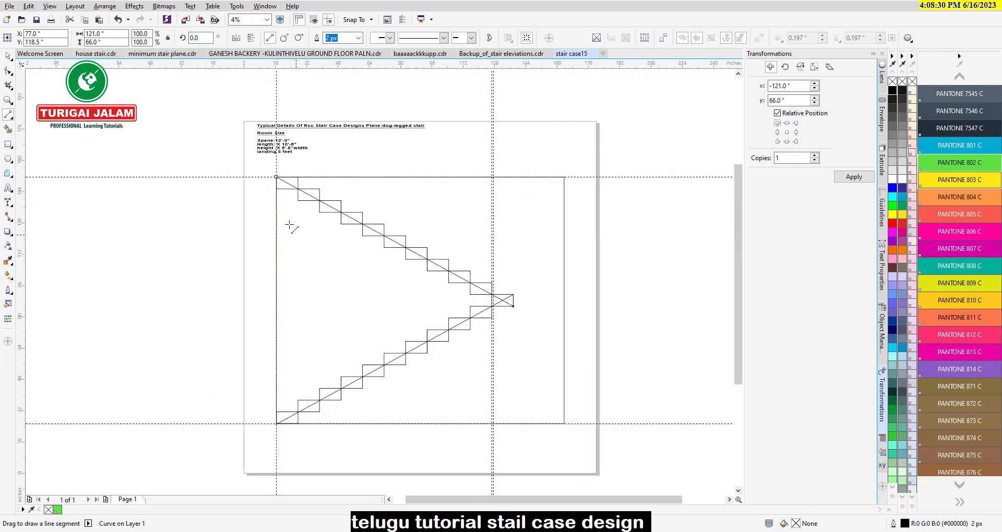
key("space")
left_click(664, 226)
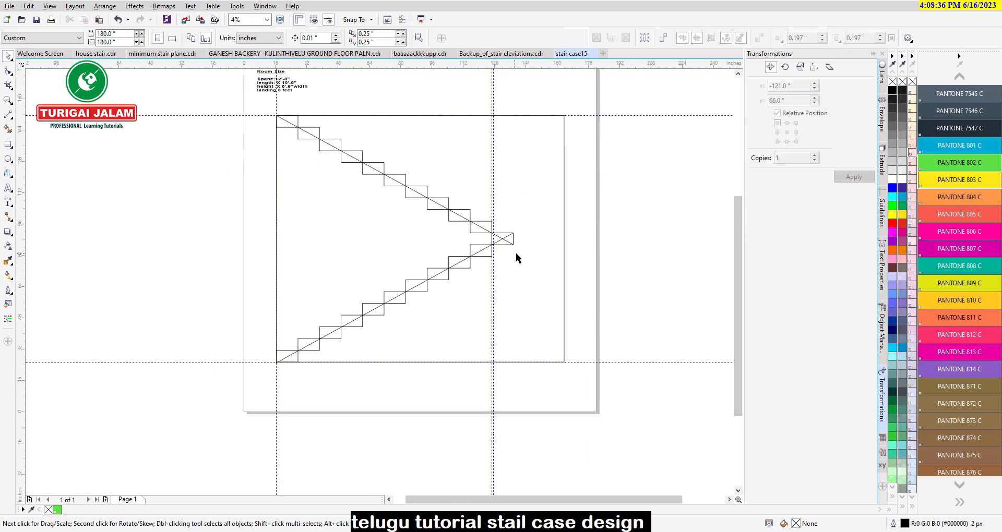
Step: Set the Smart Fill color to green, PANTONE 127-1-7 C
left_click(8, 132)
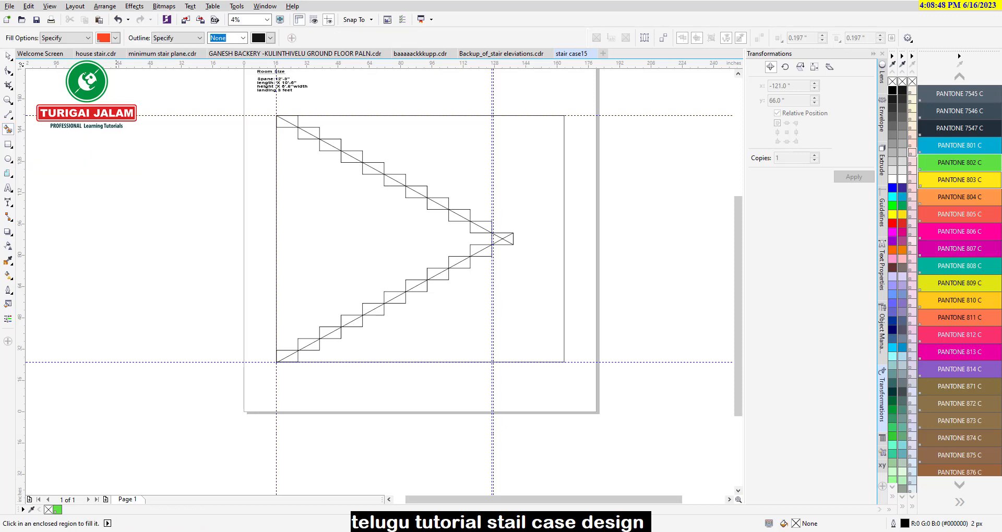
left_click(103, 40)
scroll(142, 70, "down", 3)
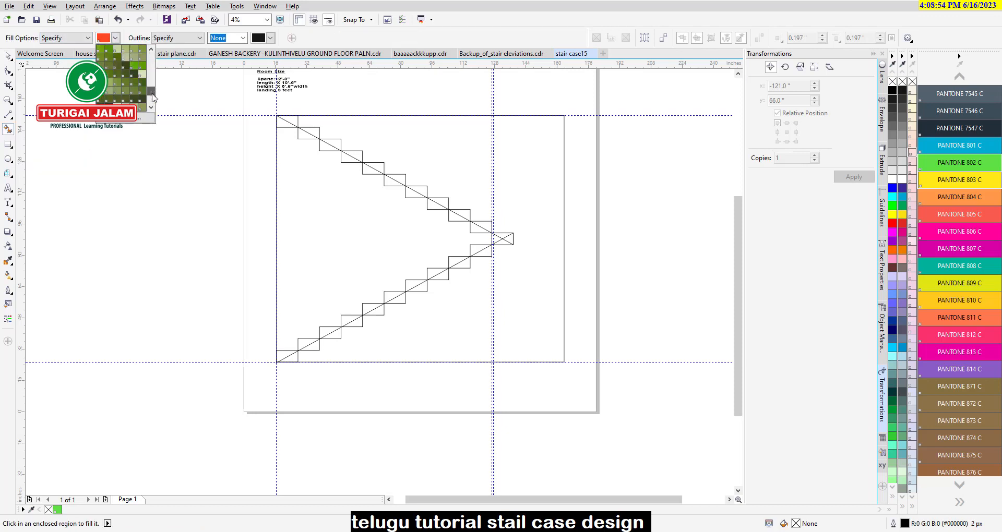
left_click(142, 69)
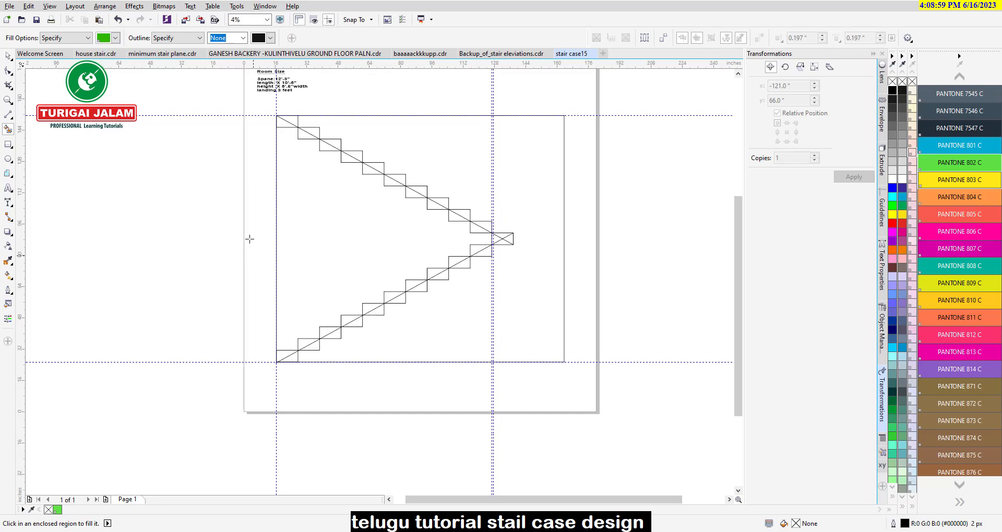
Step: Examine how both ends of the lower flight's diagonal line meet the step corners
scroll(280, 353, "up", 10)
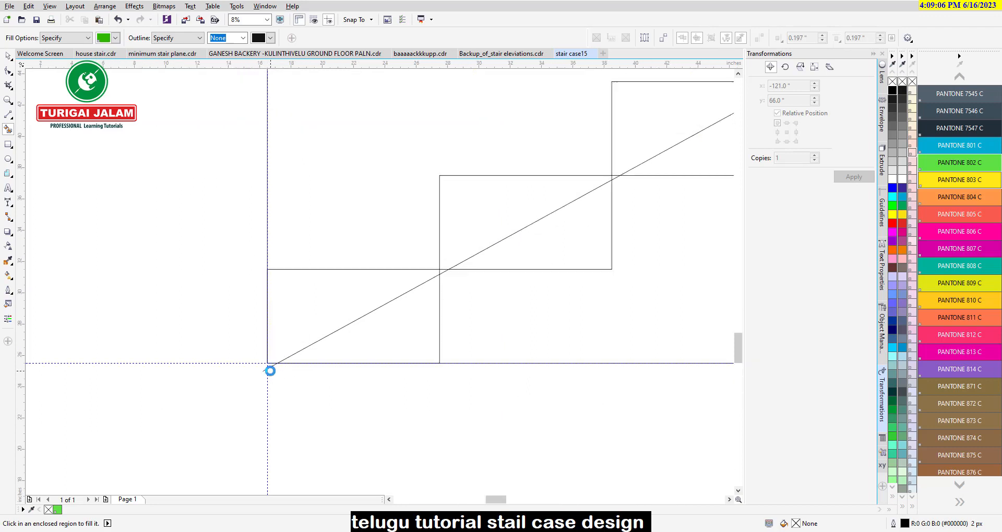
left_click(7, 73)
left_click(242, 371)
scroll(256, 339, "down", 8)
scroll(249, 324, "down", 6)
scroll(479, 192, "up", 3)
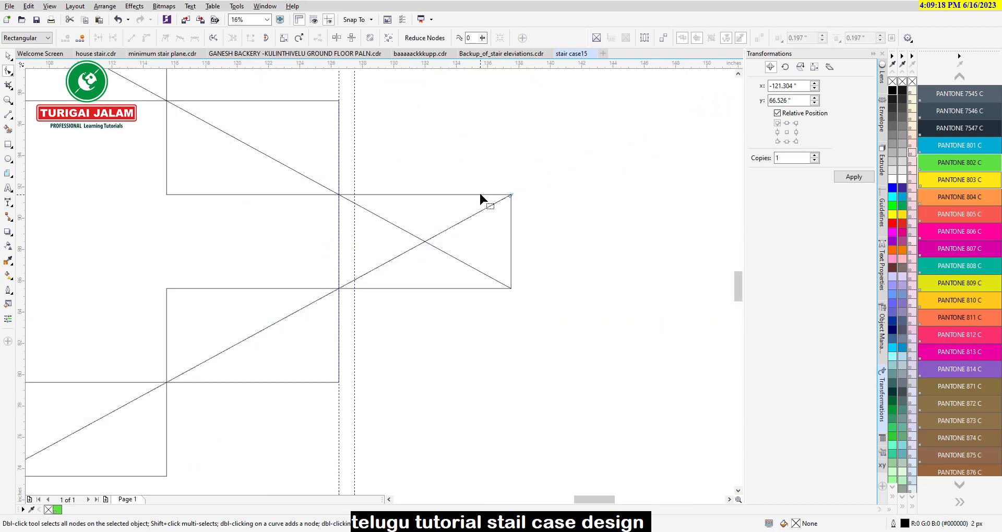
Step: Delete the extra vertical guideline beside the rightmost step and place a horizontal guideline along that step's lower edge
left_click(6, 55)
left_click(426, 316)
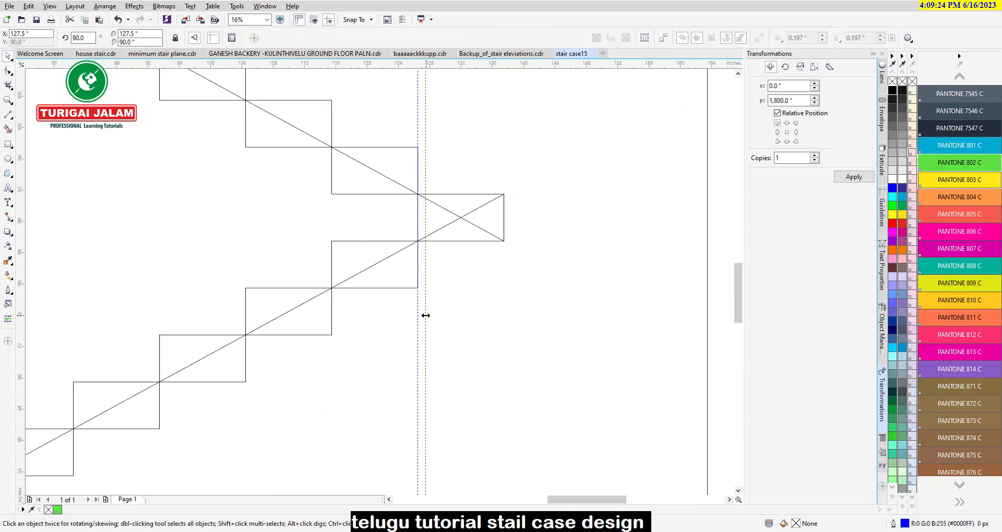
key("Delete")
scroll(480, 300, "down", 2)
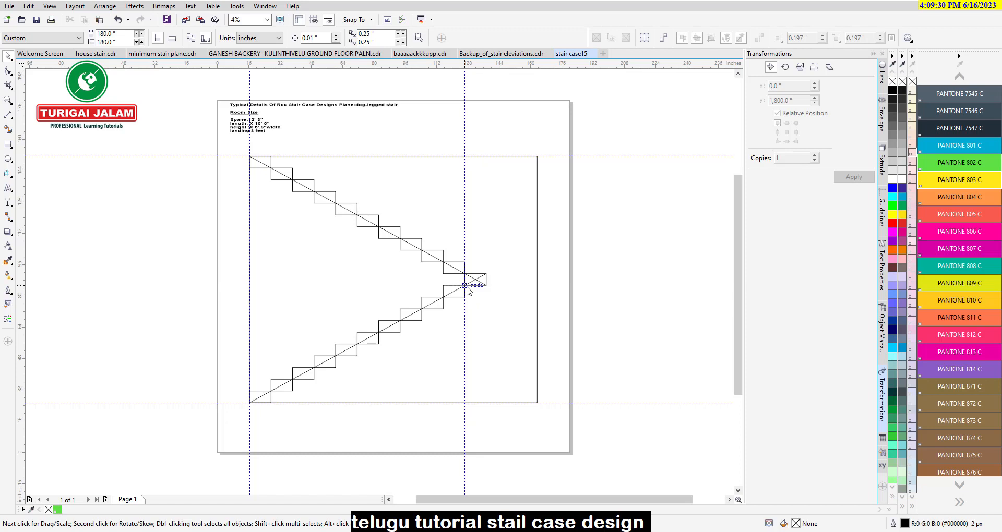
left_click_drag(467, 291, 467, 288)
Step: Smart Fill the eleven step triangles above the lower flight's diagonal line in green
left_click(8, 131)
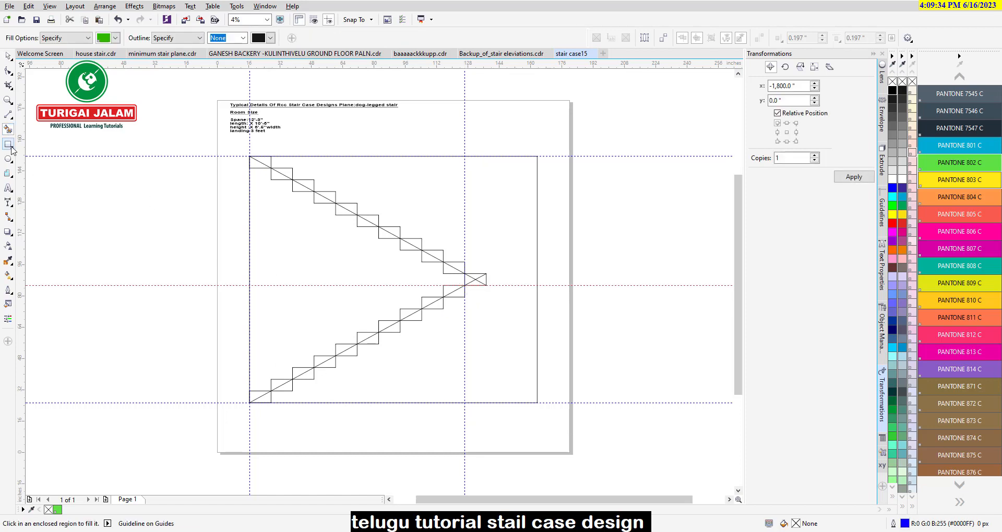
left_click(258, 397)
scroll(257, 397, "up", 2)
left_click(274, 378)
left_click(317, 355)
left_click(360, 332)
left_click(400, 313)
left_click(448, 285)
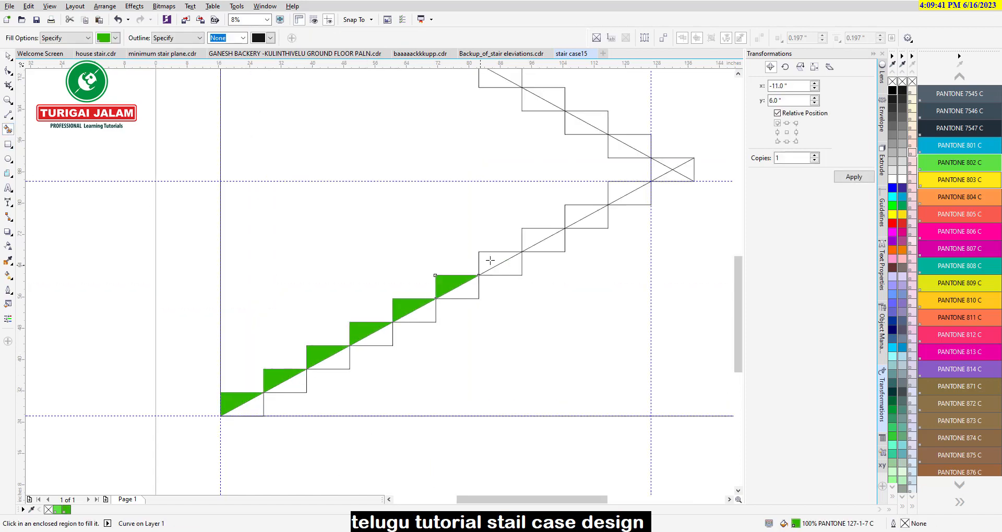
left_click(490, 260)
left_click(533, 235)
left_click(577, 213)
left_click(613, 190)
left_click(660, 170)
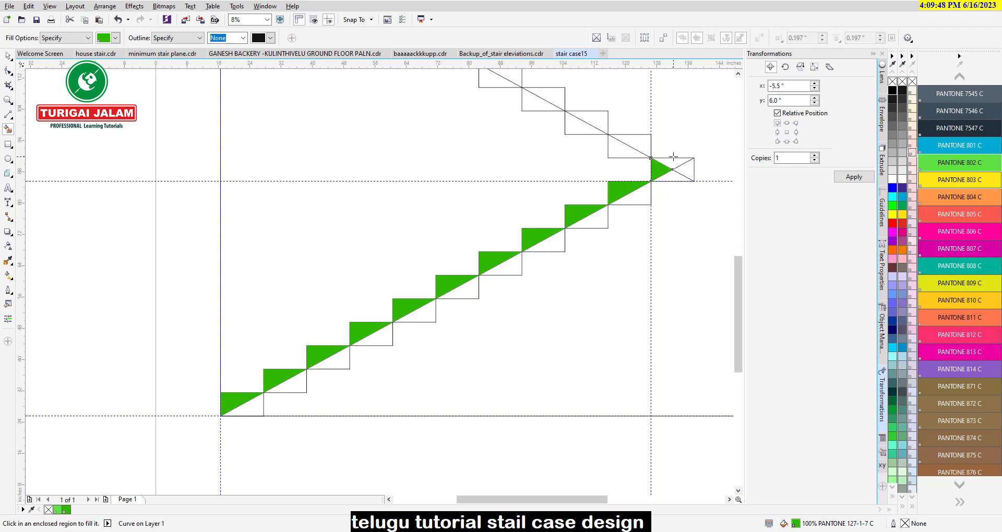
scroll(591, 198, "down", 2)
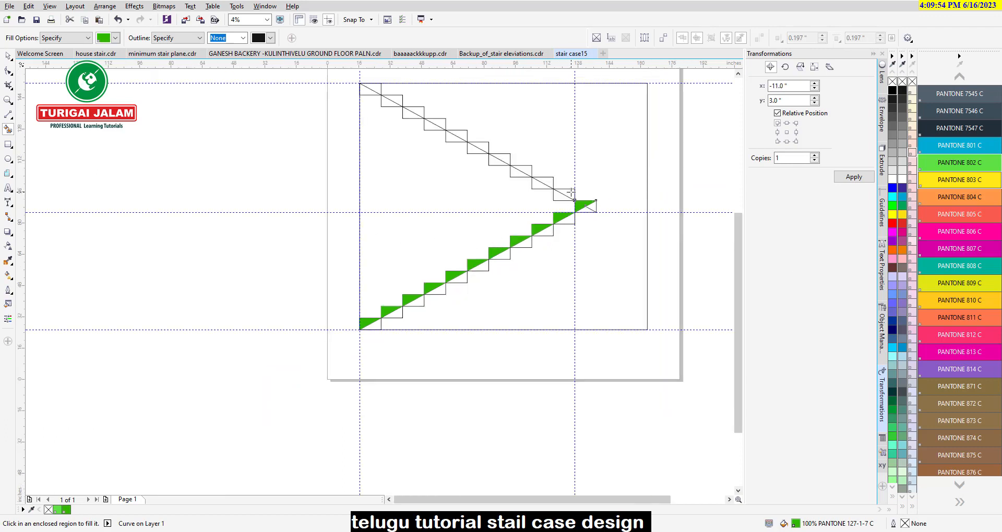
Step: Smart Fill the step triangles above the upper flight's diagonal line in green
left_click(527, 169)
left_click(500, 157)
left_click(478, 143)
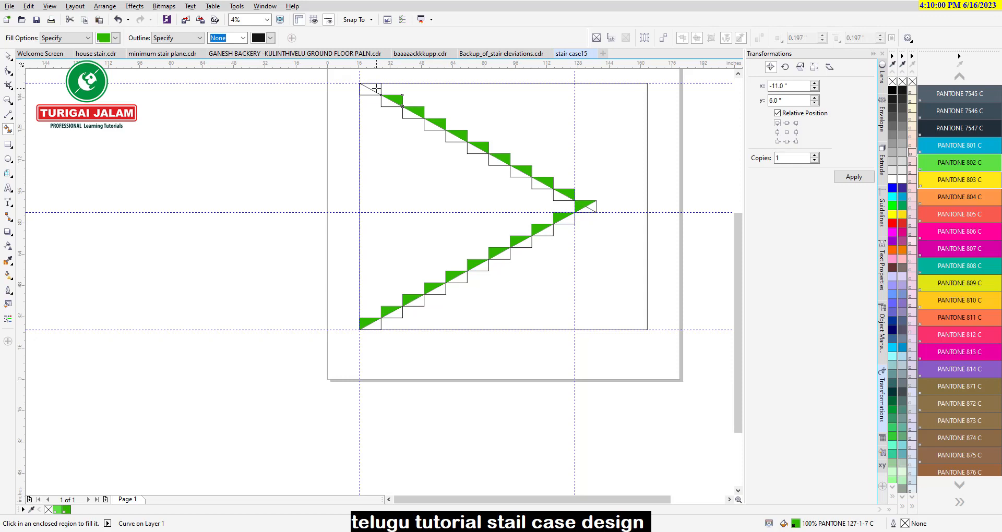
left_click(8, 57)
left_click(430, 277)
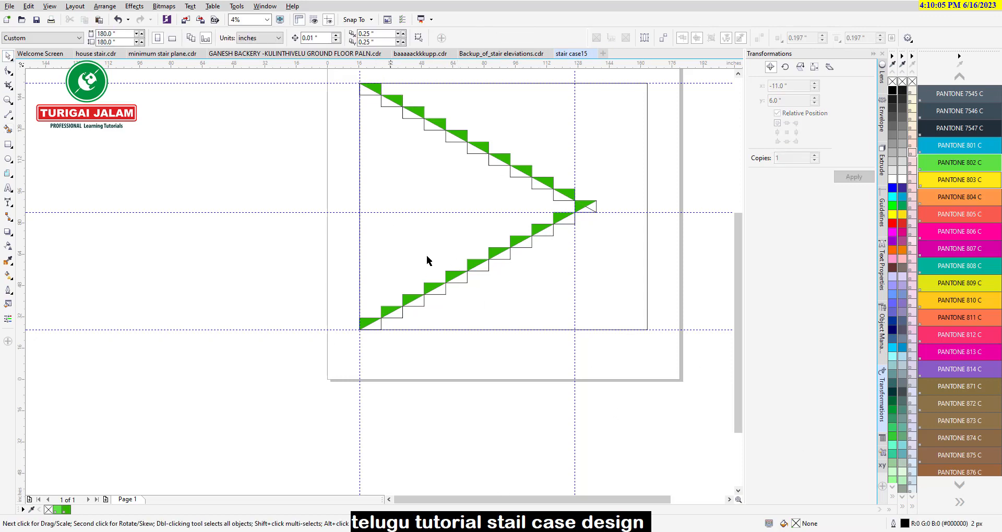
Step: Draw a diagonal line 110 by 60 inches along the bottom corners of the lower flight's steps
left_click(8, 114)
scroll(368, 332, "up", 2)
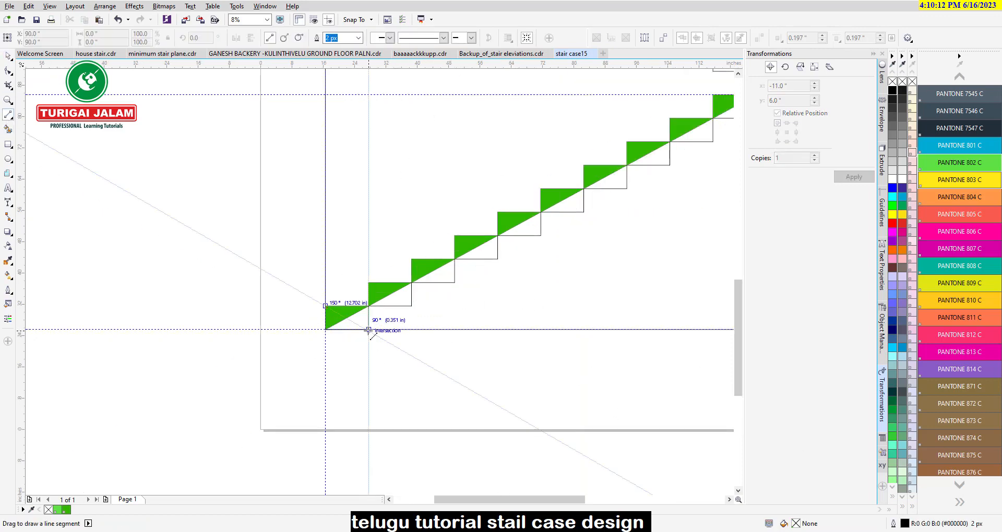
scroll(295, 325, "down", 2)
left_click_drag(328, 326, 543, 208)
scroll(589, 261, "up", 1)
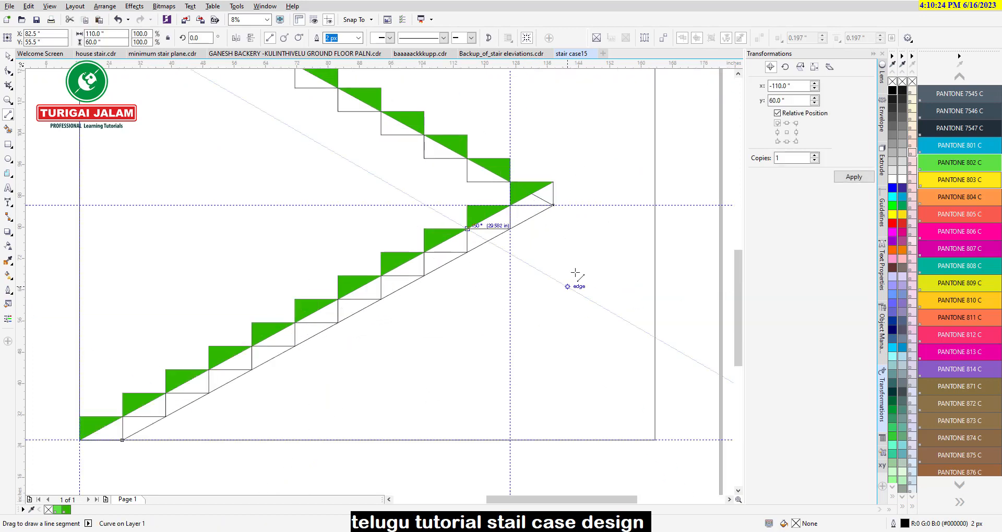
Step: Draw a diagonal line 99 by 54 inches along the bottom corners of the upper flight's steps
scroll(543, 183, "up", 5)
scroll(570, 234, "down", 5)
scroll(461, 197, "up", 1)
left_click_drag(447, 187, 642, 292)
scroll(694, 314, "up", 2)
left_click(8, 55)
scroll(637, 195, "down", 2)
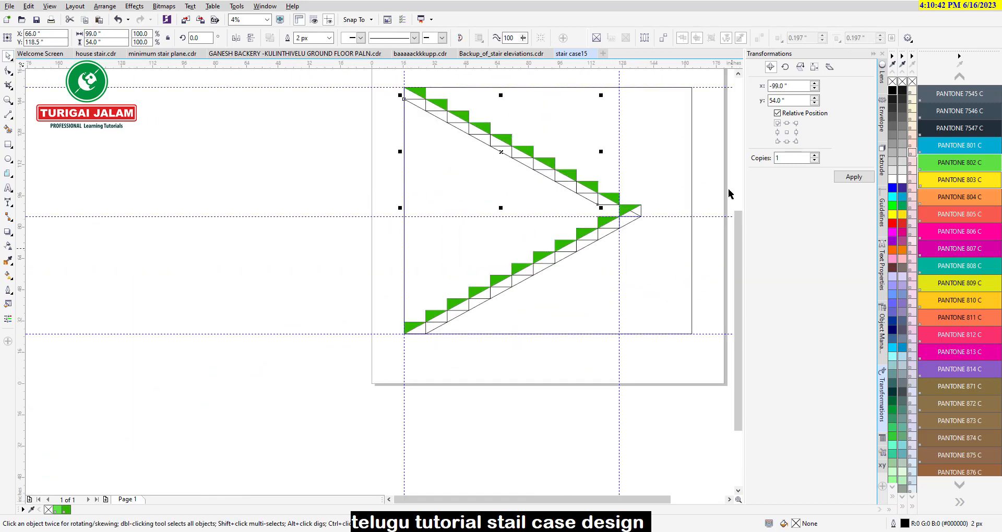
Step: Stretch the lower flight's topmost step rectangle to the room's right edge, 37 inches wide, and fill it with PANTONE 805 C
left_click(531, 113)
scroll(736, 270, "up", 2)
left_click(643, 260)
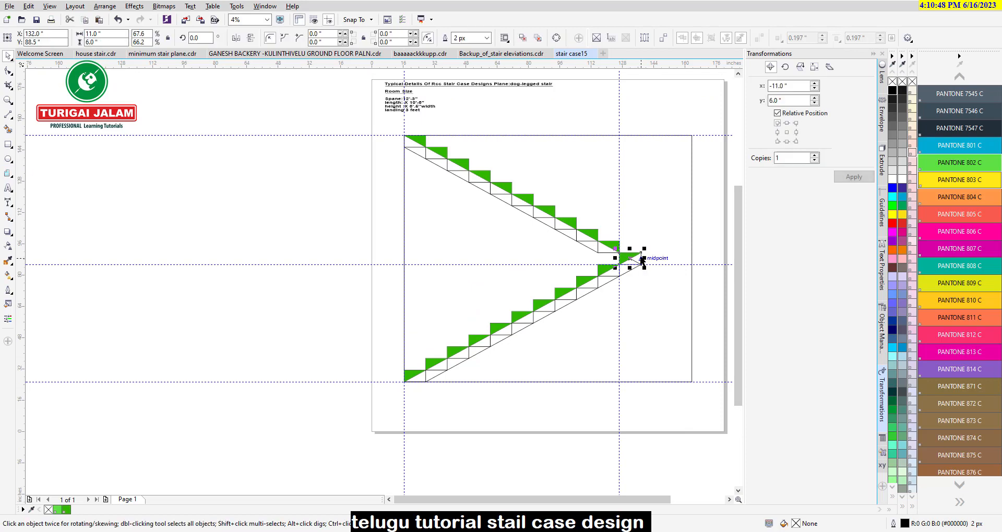
left_click_drag(643, 260, 692, 258)
left_click(929, 214)
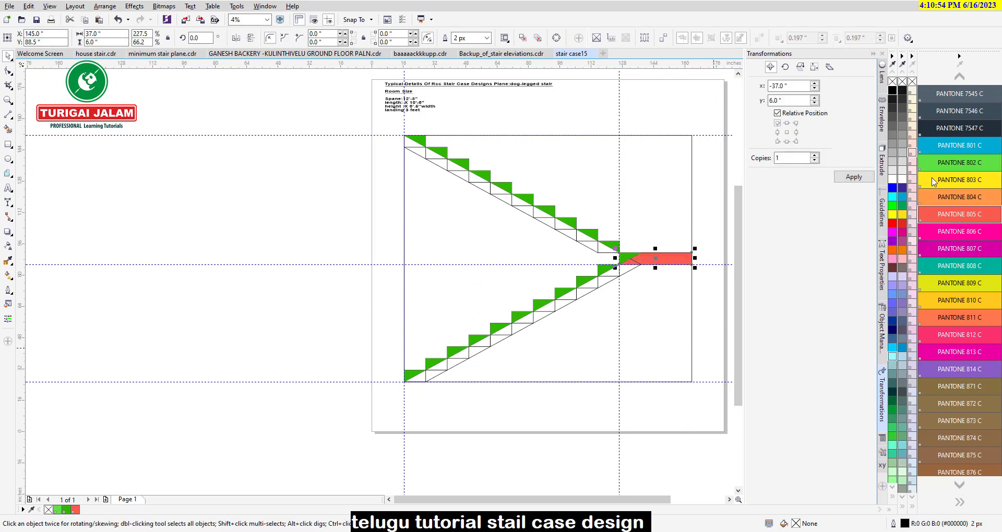
Step: Count the green steps along the lower and upper flights
left_click(413, 376)
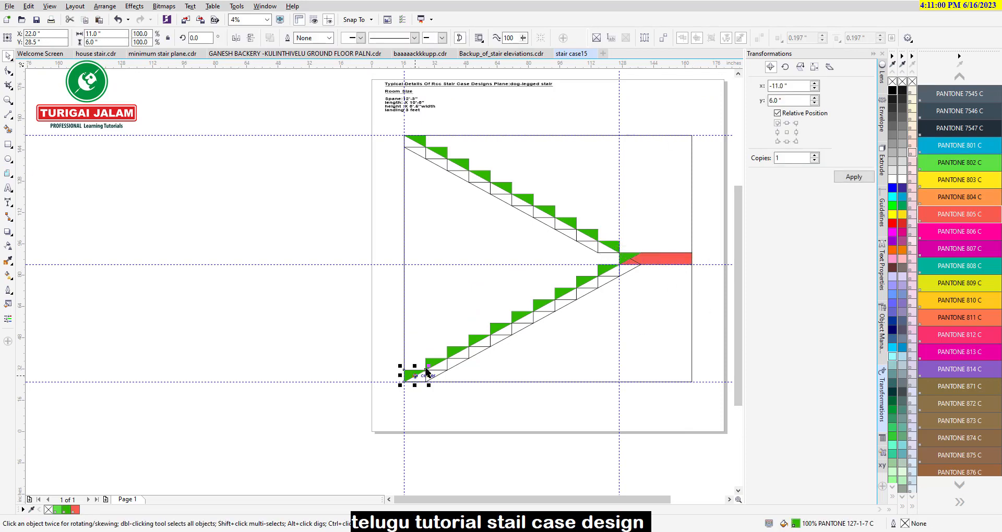
scroll(428, 376, "up", 2)
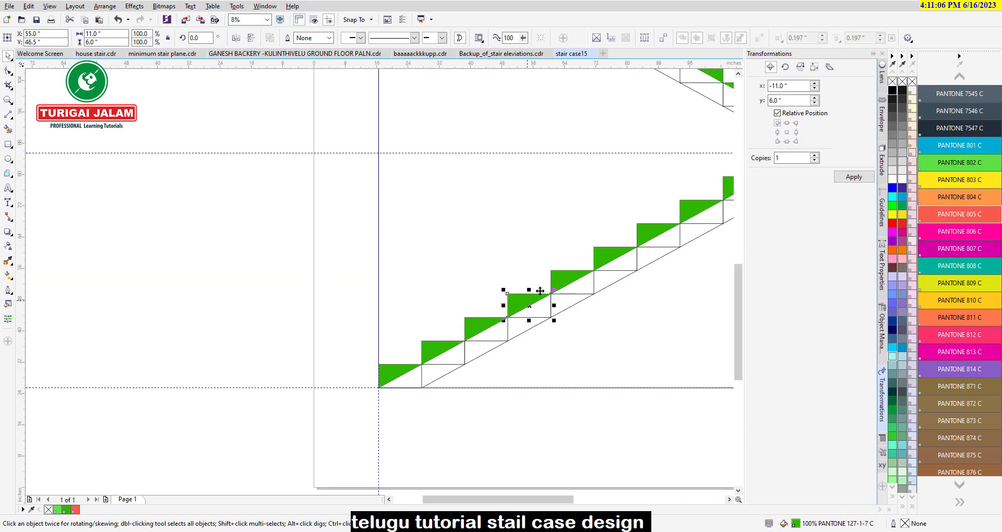
scroll(397, 325, "down", 2)
left_click_drag(562, 256, 587, 243)
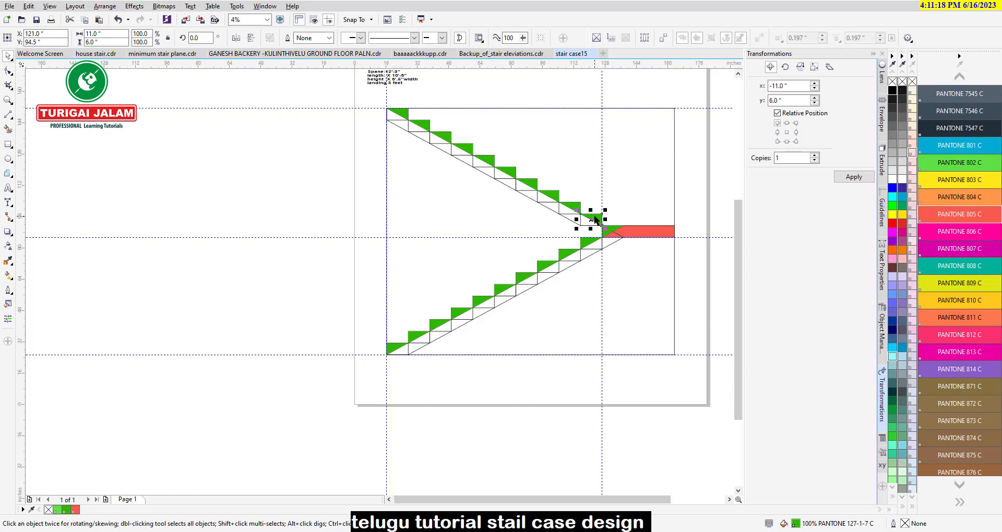
scroll(589, 225, "up", 2)
scroll(549, 198, "down", 2)
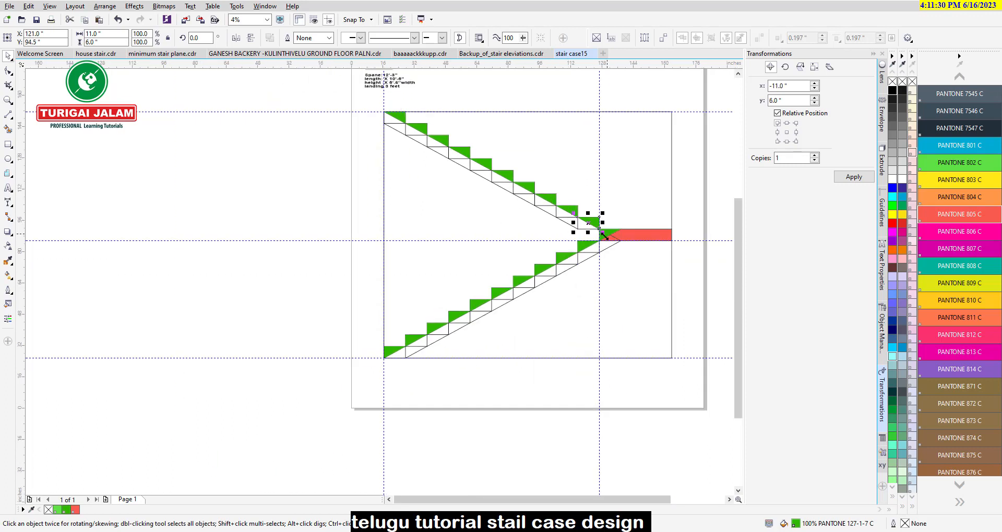
left_click(410, 342)
left_click_drag(463, 319, 467, 153)
scroll(627, 245, "up", 2)
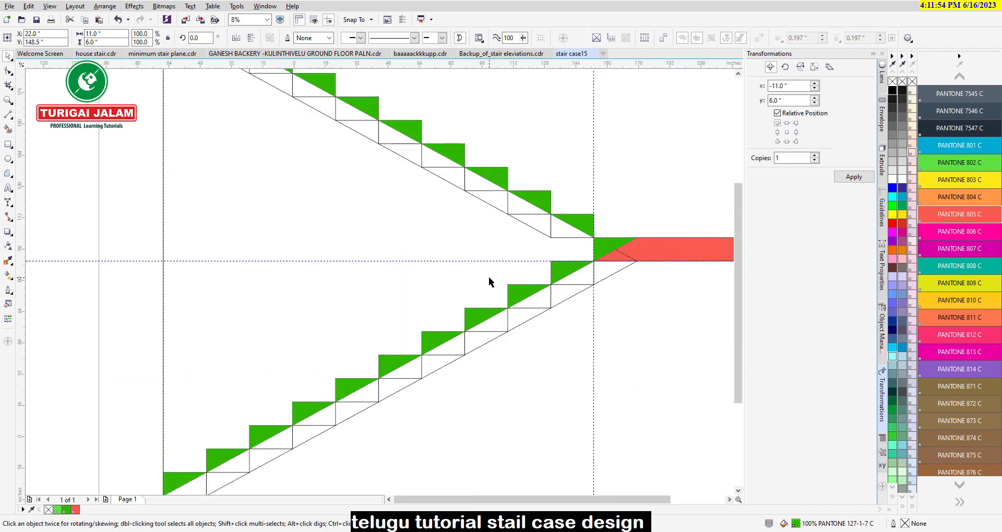
scroll(488, 281, "down", 2)
left_click(528, 245)
left_click(563, 265)
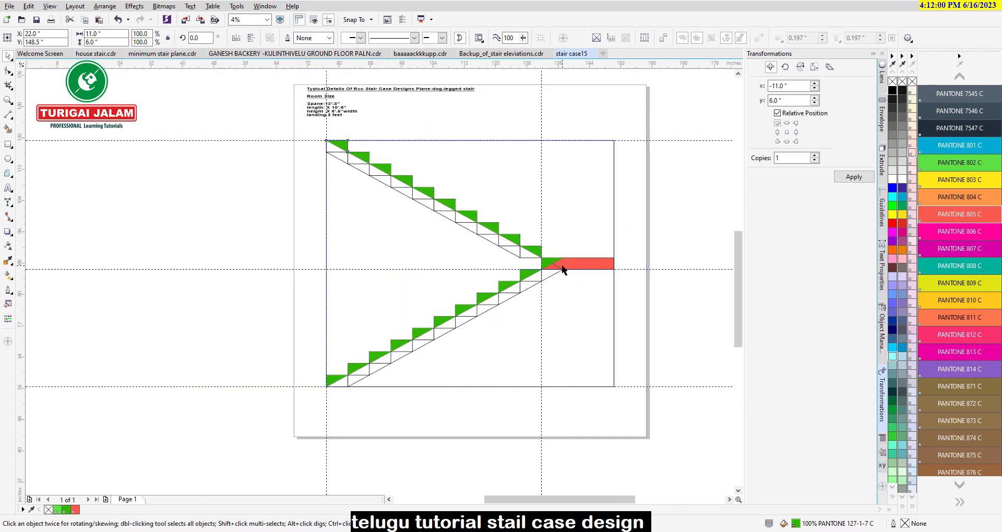
Step: Stretch the upper flight's lowest step to the room's right edge, 48 inches wide, fill it with PANTONE 806 C and delete its green triangle
scroll(563, 266, "up", 2)
left_click(478, 235)
left_click_drag(525, 238, 667, 238)
left_click(967, 231)
left_click(610, 224)
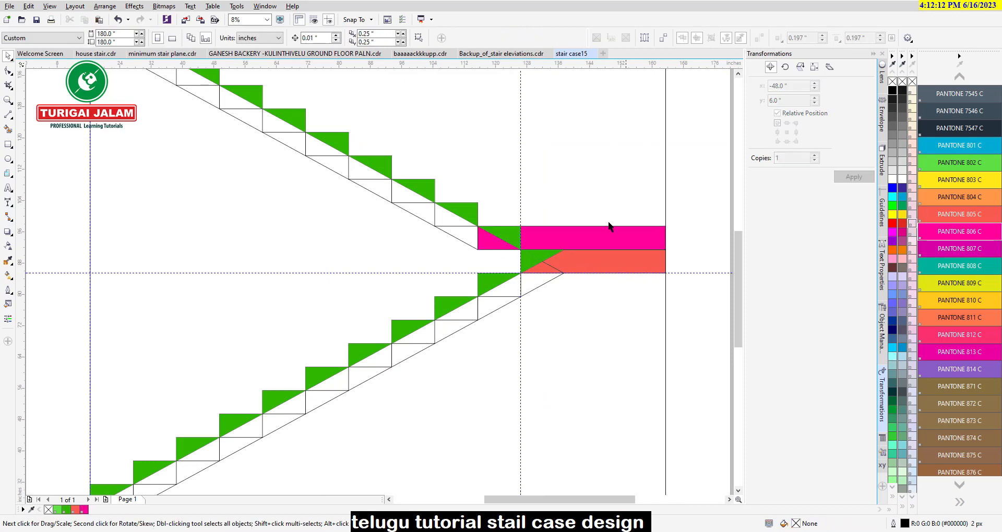
left_click(509, 237)
key("Delete")
Step: Recount the steps of both flights and check how they meet the two colored landing slabs
left_click(538, 259)
left_click(537, 282)
left_click(460, 226)
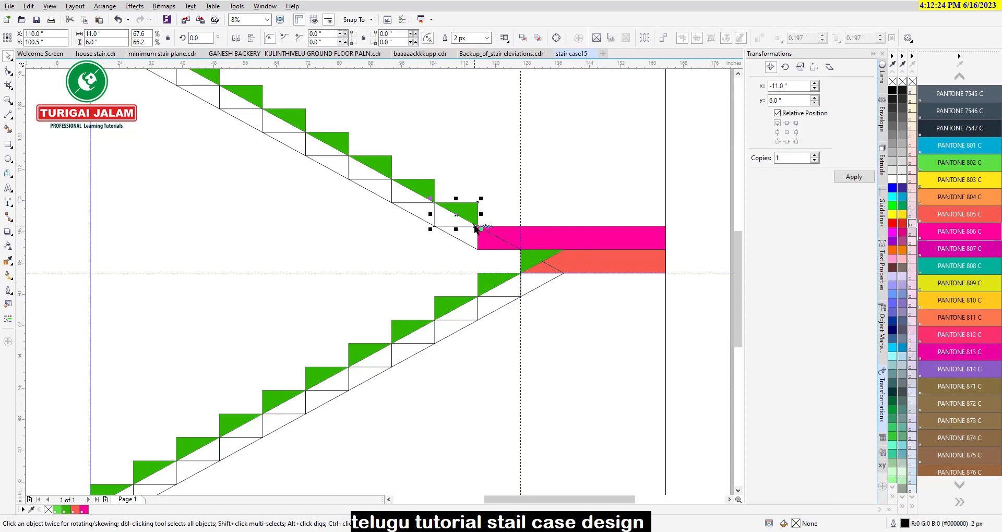
scroll(476, 227, "down", 2)
scroll(382, 170, "up", 1)
scroll(404, 178, "up", 2)
scroll(404, 178, "down", 2)
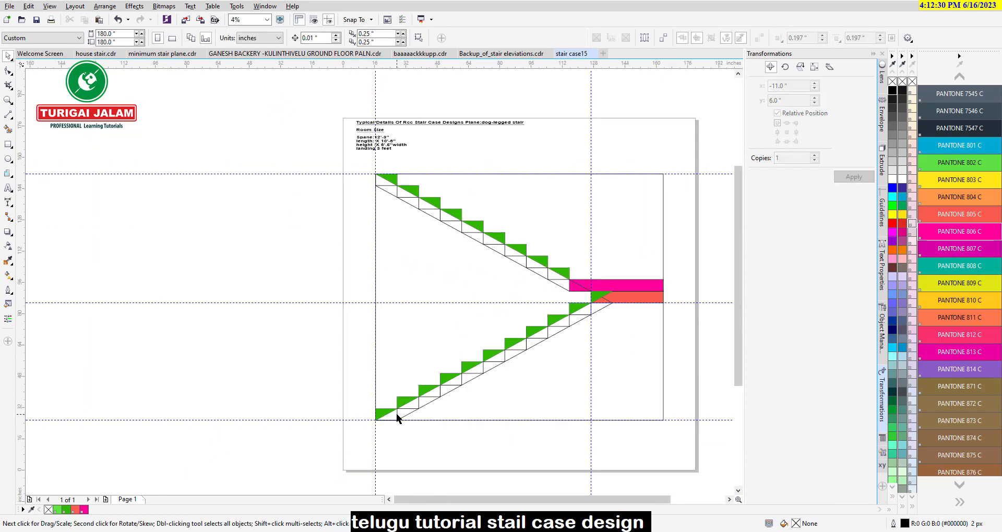
left_click(631, 297)
left_click(381, 415)
left_click(621, 298)
scroll(606, 288, "up", 1)
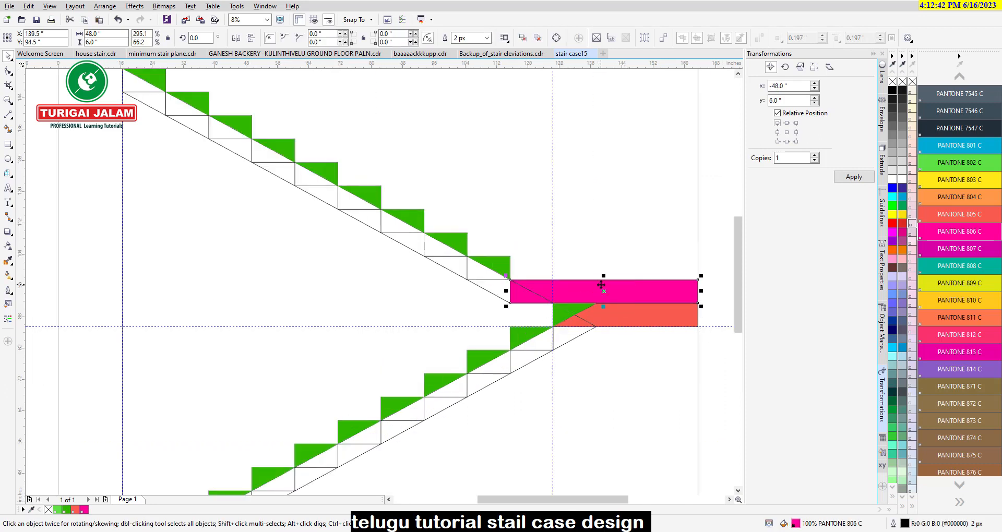
left_click(470, 264)
scroll(467, 261, "down", 1)
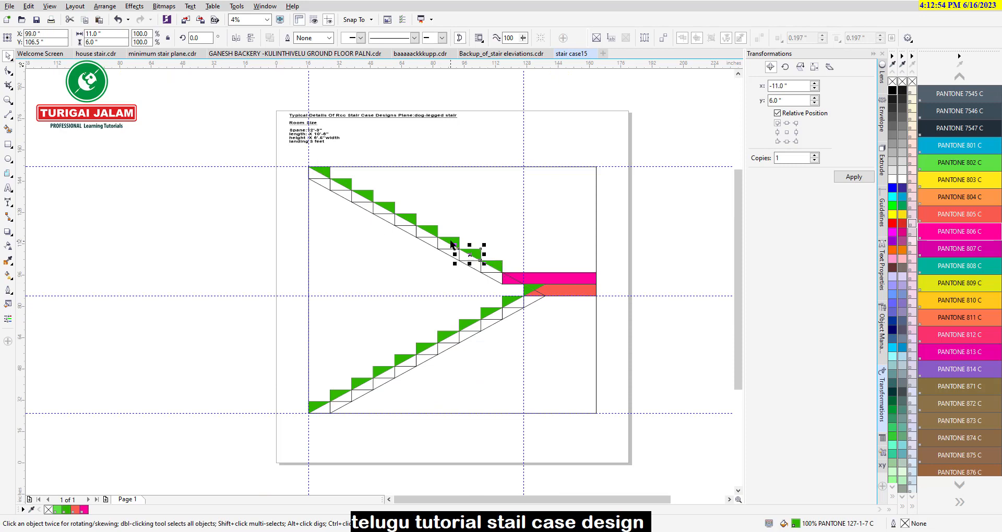
left_click_drag(422, 227, 372, 200)
key("Escape")
scroll(516, 282, "up", 2)
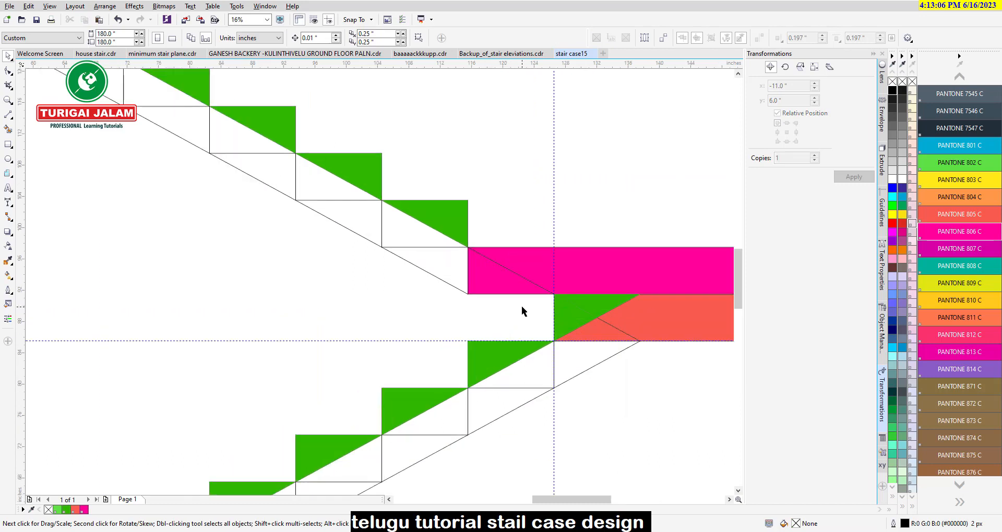
Step: Delete the step rectangles of the upper flight, keeping its green triangles and diagonal lines
left_click(410, 248)
left_click_drag(409, 247, 226, 144)
scroll(354, 198, "down", 2)
key("ctrl+z")
left_click(227, 136)
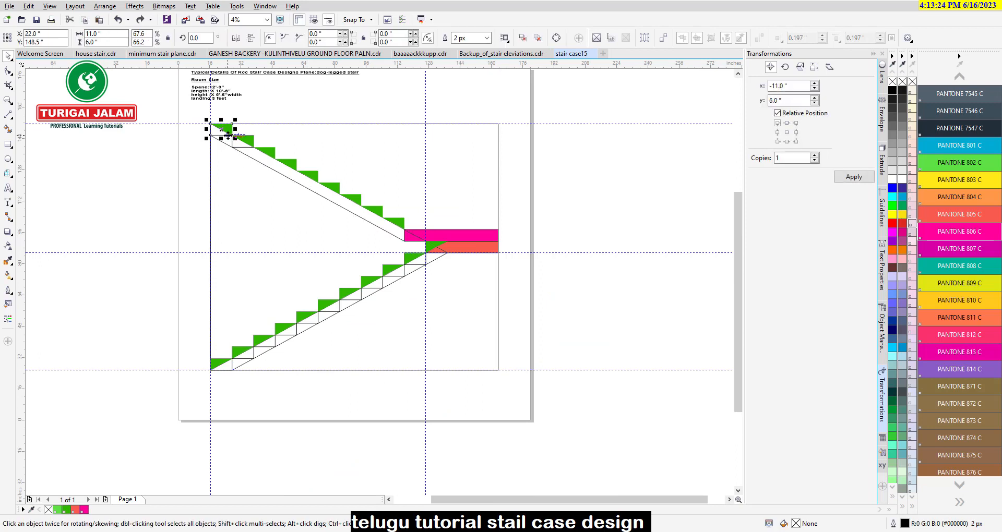
key("Delete")
Step: Delete the step rectangles of the lower flight, keeping its green triangles and diagonal lines
scroll(233, 374, "up", 1)
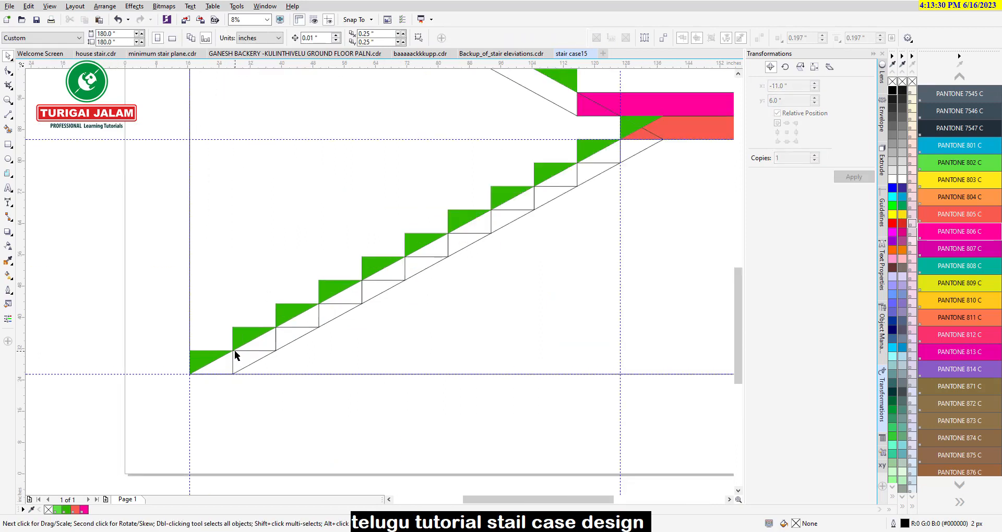
left_click(334, 303)
key("Delete")
left_click(376, 281)
key("Delete")
left_click(425, 256)
key("Delete")
left_click(508, 211)
key("Delete")
left_click(550, 186)
key("Delete")
left_click(590, 164)
key("Delete")
Step: Smart Fill the sloping slab under the lower flight's steps and color it PANTONE 7546 C
left_click(952, 94)
left_click(6, 130)
left_click(480, 232)
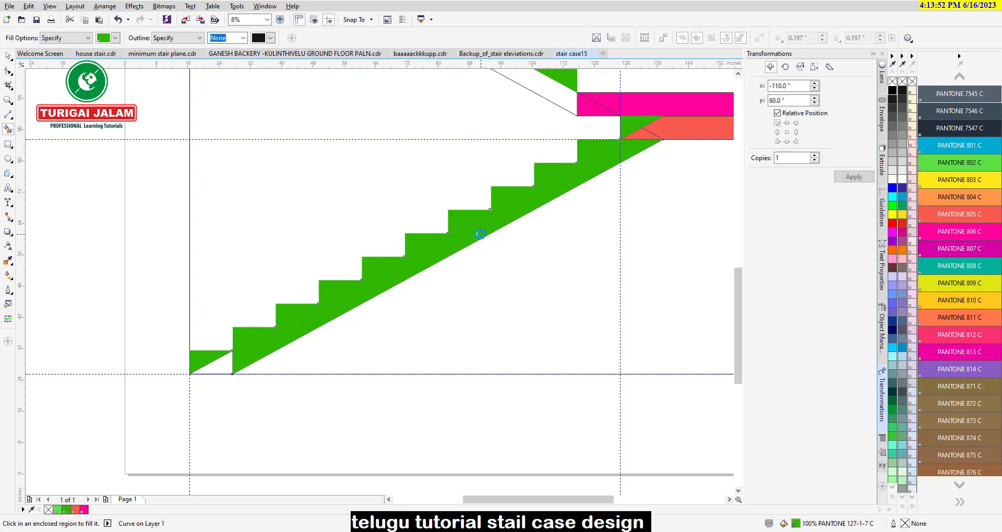
left_click(961, 113)
scroll(295, 308, "down", 1)
Step: Smart Fill the sloping slab under the upper flight's steps and color it PANTONE 7546 C
left_click(7, 57)
left_click(396, 191)
left_click(6, 130)
left_click(418, 196)
left_click(964, 114)
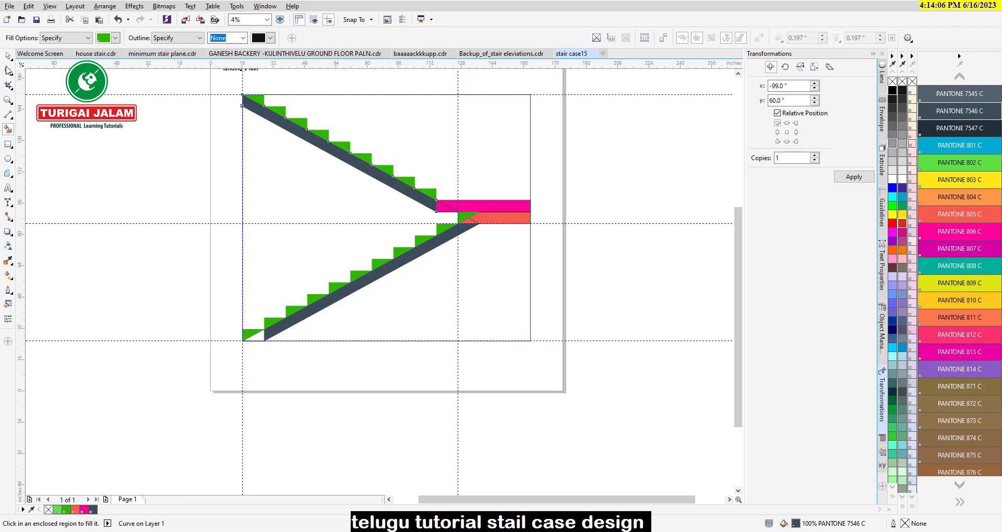
Step: Recolor both landing slabs dark slate to match the flight slabs, and delete the green triangle over the lower landing slab
left_click(7, 57)
left_click(665, 147)
left_click(471, 205)
left_click(979, 95)
left_click(509, 218)
left_click(509, 219)
left_click(955, 111)
left_click(462, 216)
left_click(469, 214)
key("Delete")
left_click(502, 217)
left_click(505, 204)
key("Escape")
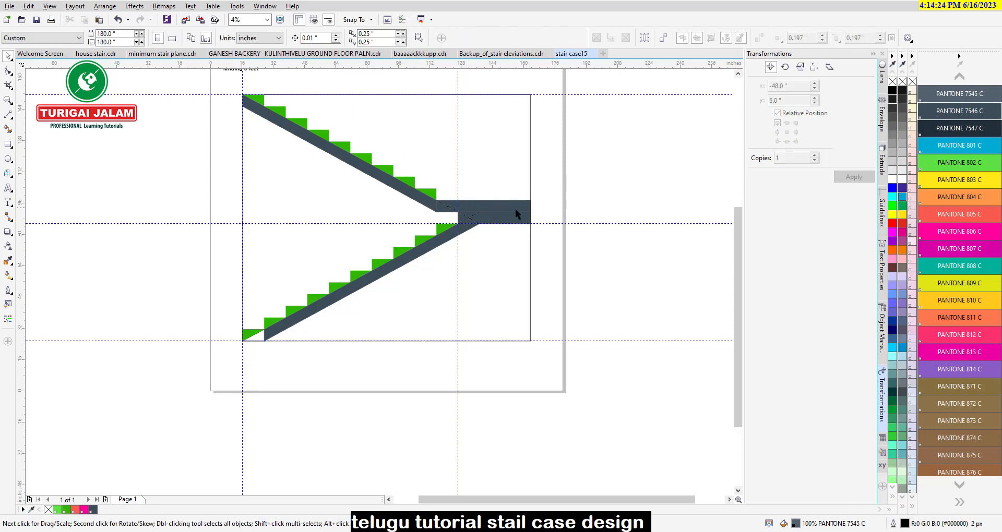
Step: Smart Fill the triangle below the lower flight's first step with PANTONE 7546 C and weld it to the sloping slab
scroll(262, 343, "up", 2)
left_click(7, 131)
left_click(247, 325)
left_click(959, 111)
left_click(8, 56)
left_click(349, 253, "shift")
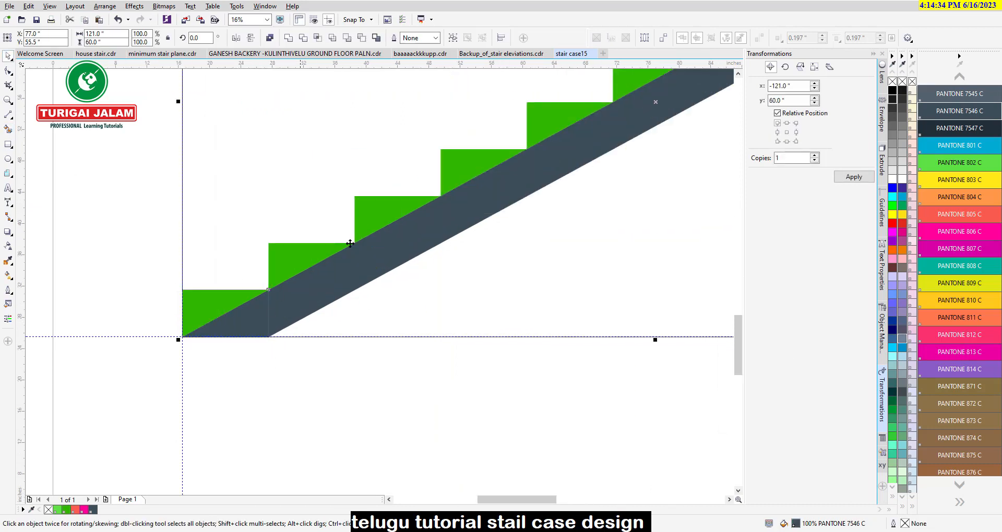
left_click(290, 40)
scroll(318, 413, "down", 2)
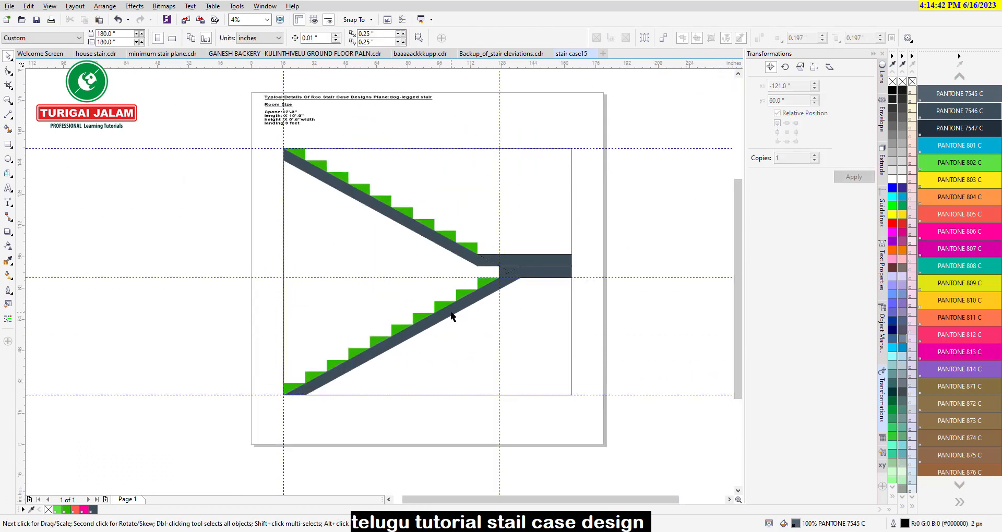
Step: Check the steps from the lower flight through the landing to the top of the upper flight
left_click(321, 371)
left_click_drag(359, 358, 396, 334)
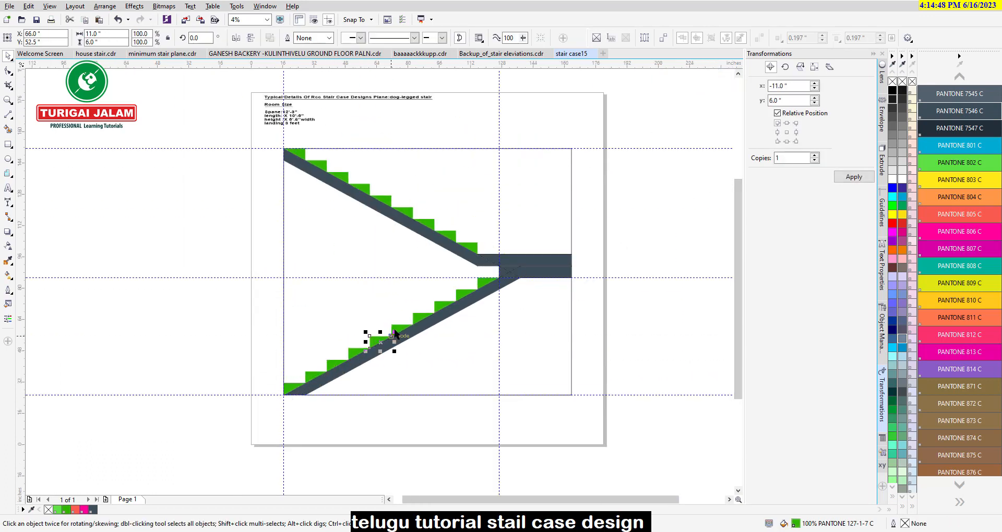
left_click_drag(435, 310, 479, 286)
left_click(518, 277)
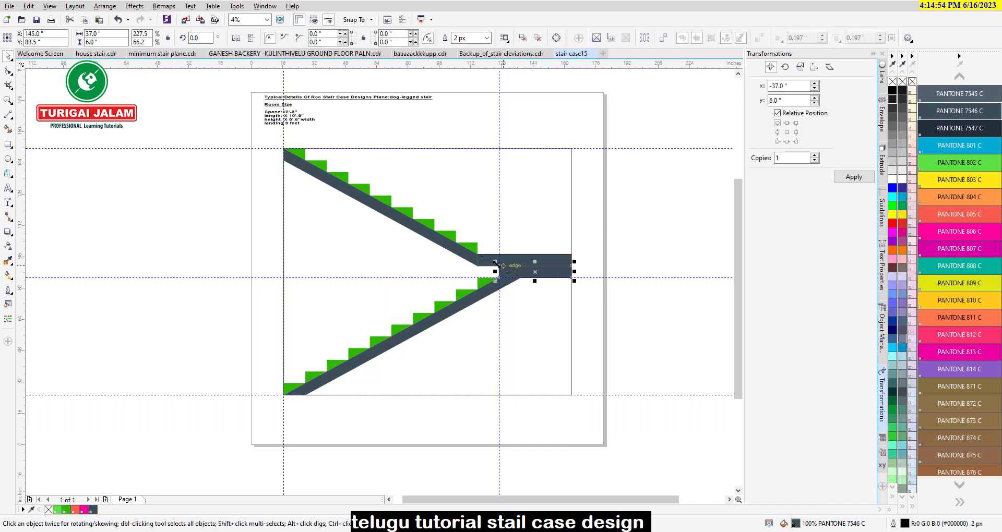
left_click(469, 250)
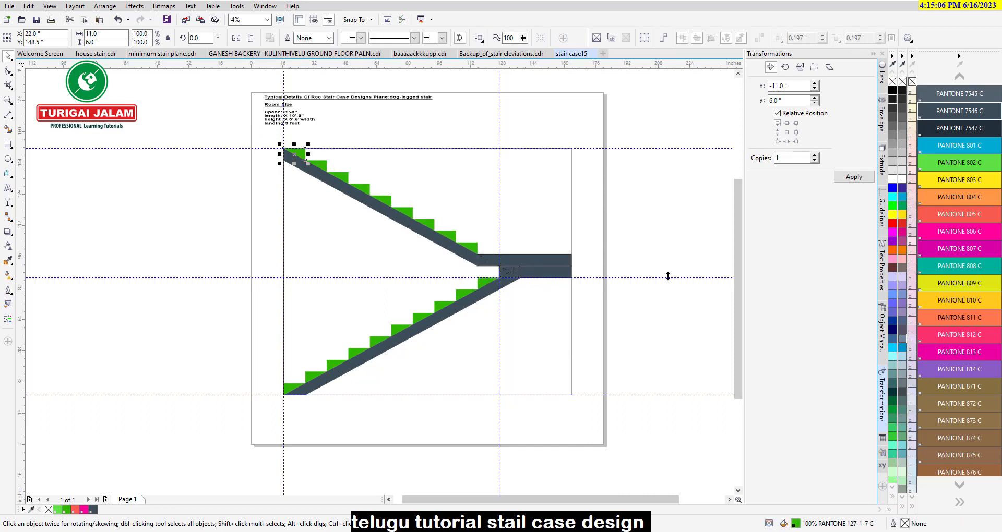
left_click(275, 146)
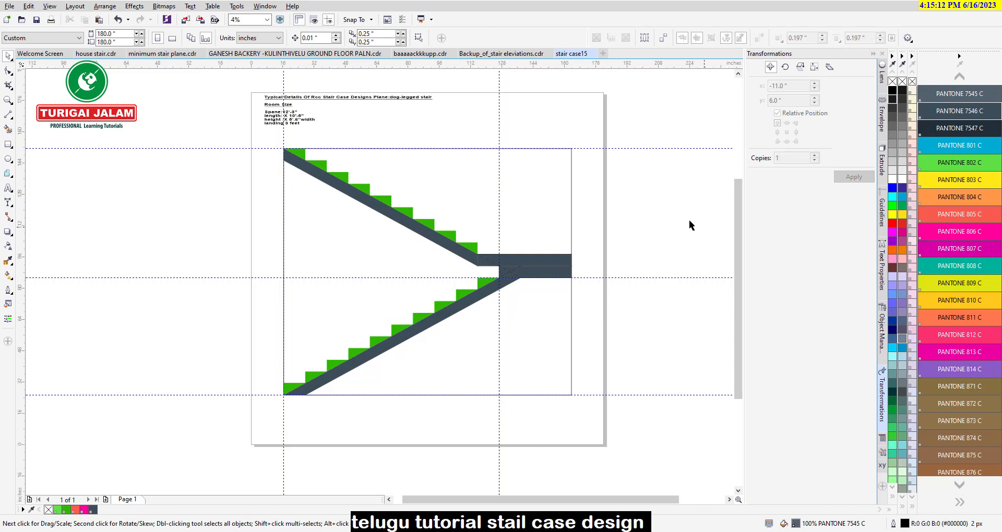
Step: Draw a full-height rectangle along the outside of the room's right edge and set its width to 9 inches
left_click(8, 145)
left_click_drag(571, 149, 590, 396)
left_click_drag(101, 34, 67, 35)
type("9")
key("Return")
key("space")
Step: Copy the 9-inch column inside the room's left edge and shorten it to about 31.7 inches high between the two flights
left_click_drag(578, 223, 290, 219)
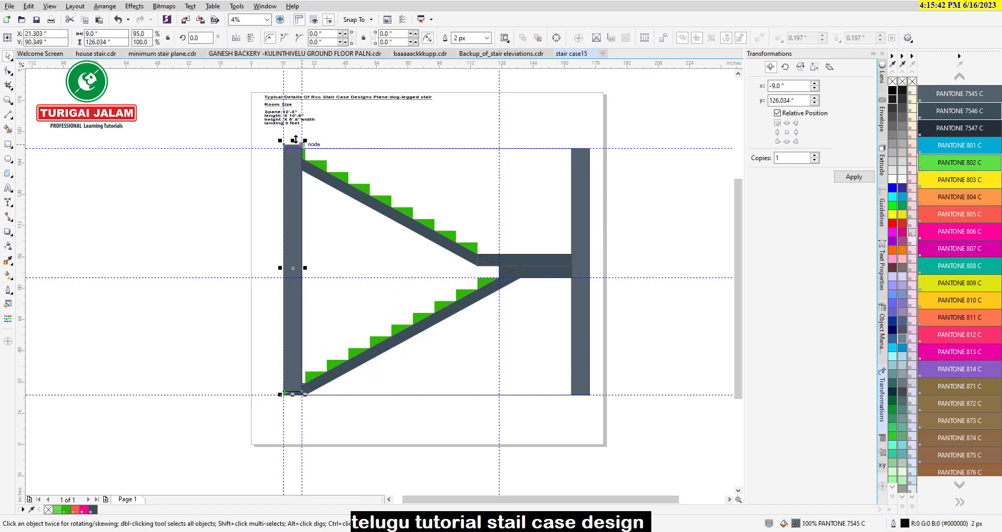
left_click_drag(293, 141, 292, 211)
left_click_drag(293, 394, 293, 281)
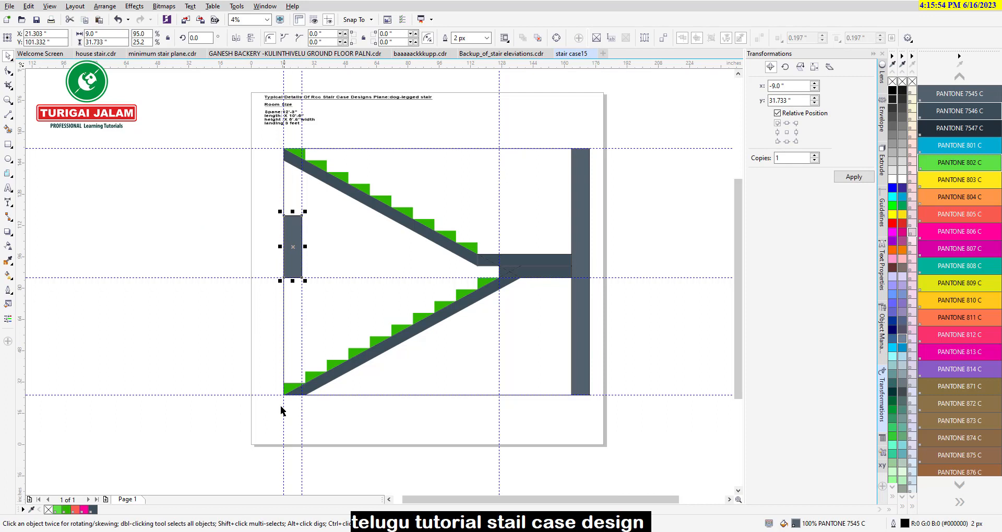
Step: Examine the upper flight's top step, the lower flight's bottom step and the short column between them
scroll(302, 154, "up", 2)
left_click(305, 147)
scroll(358, 159, "down", 2)
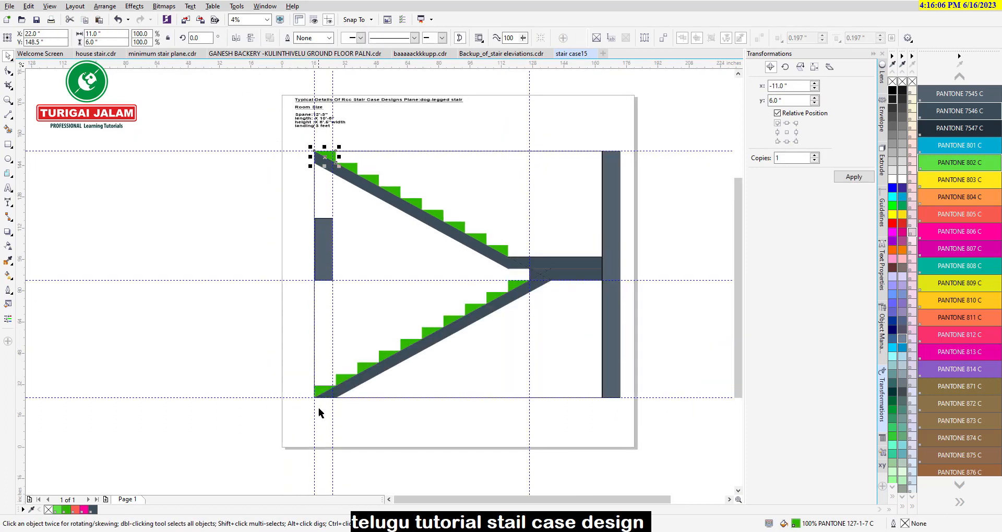
scroll(318, 397, "up", 3)
left_click(318, 389)
scroll(301, 337, "down", 8)
left_click(302, 266)
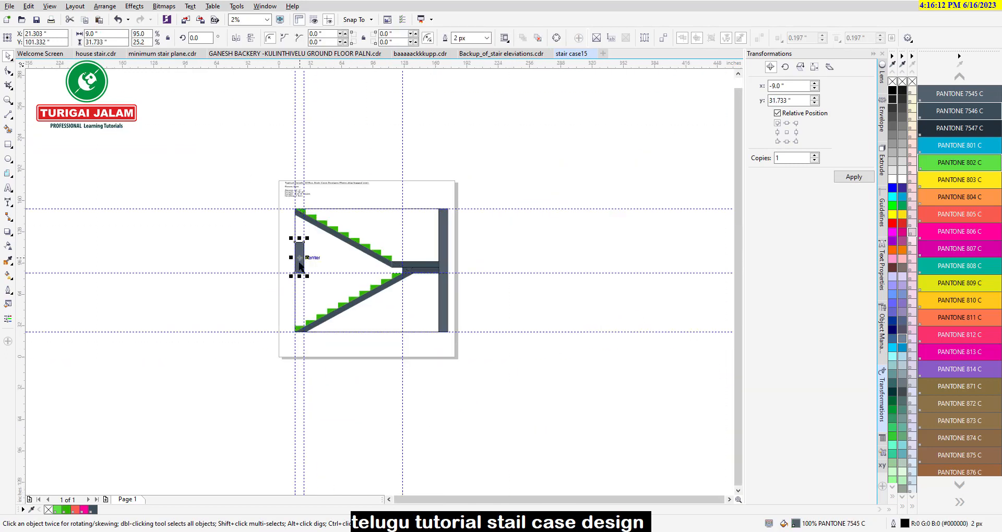
Step: Select the whole staircase drawing and set its outline width to 100 px
left_click(383, 209)
left_click_drag(390, 266, 481, 344)
left_click(437, 39)
left_click(387, 39)
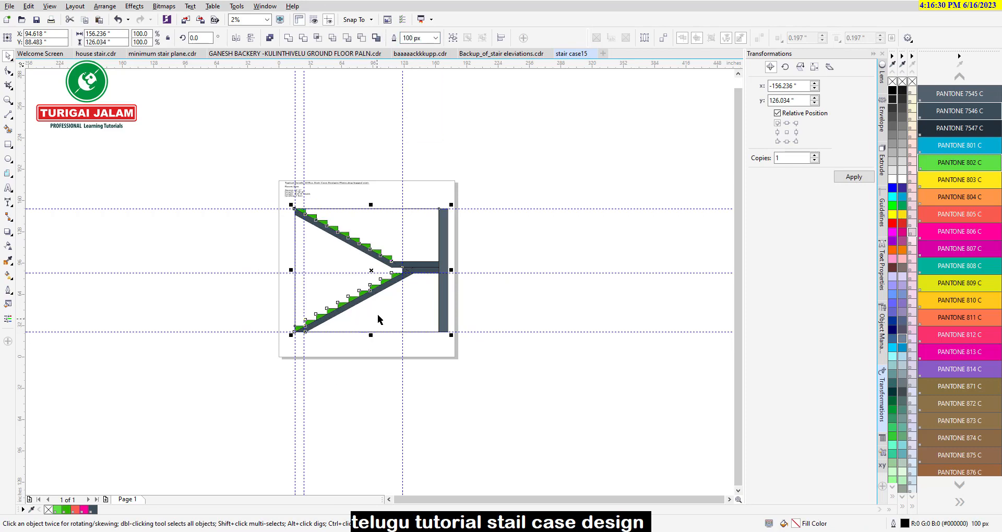
Step: Fill the lower flight's lowest five steps, from the floor upward, with PANTONE 814 C, 813 C, 812 C, 811 C and 810 C
scroll(365, 255, "up", 1)
left_click(614, 290)
left_click(230, 402)
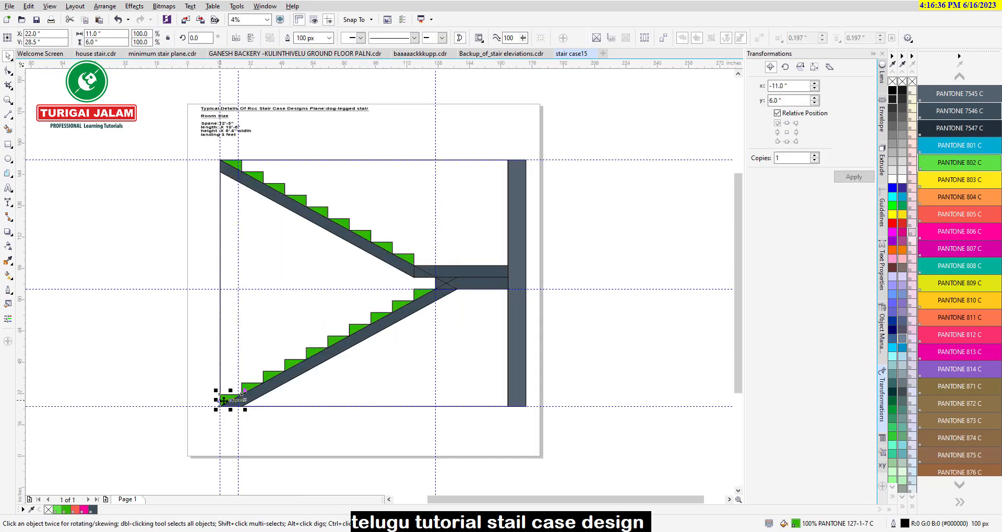
left_click(959, 369)
left_click(248, 388)
left_click(974, 355)
left_click(274, 375)
left_click(959, 335)
left_click(293, 364)
left_click(960, 318)
left_click(314, 353)
left_click(960, 300)
Step: Fill the lower flight's upper five steps, going upward, with PANTONE 809 C, 808 C, 807 C, 806 C and 804 C
left_click(339, 342)
left_click(960, 283)
left_click(360, 330)
left_click(959, 266)
left_click(381, 318)
left_click(959, 248)
left_click(402, 305)
left_click(959, 232)
left_click(424, 295)
left_click(959, 197)
Step: Fill the upper flight's first four steps from the landing with PANTONE 801 C, 802 C, 804 C and 803 C
left_click(405, 259)
left_click(959, 145)
left_click(384, 247)
left_click(911, 155)
left_click(360, 235)
left_click(959, 197)
left_click(970, 183)
Step: Fill the upper flight's next four steps, going upward, with pink, PANTONE 807 C, 808 C and 809 C
left_click(317, 211)
left_click(953, 249)
left_click(295, 200)
left_click(954, 249)
left_click(275, 185)
left_click(960, 266)
left_click(259, 178)
left_click(960, 283)
left_click(232, 173)
left_click(672, 238)
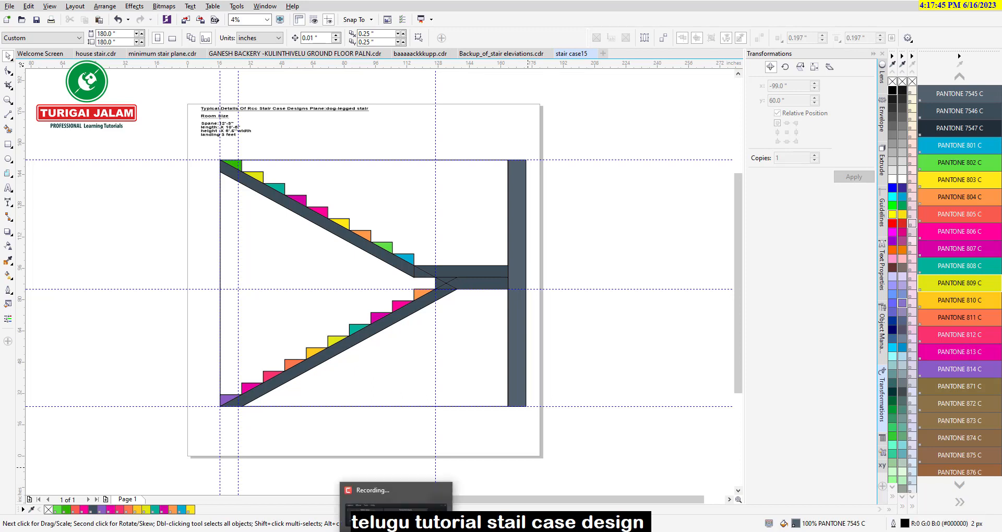
left_click(461, 267)
left_click(168, 151)
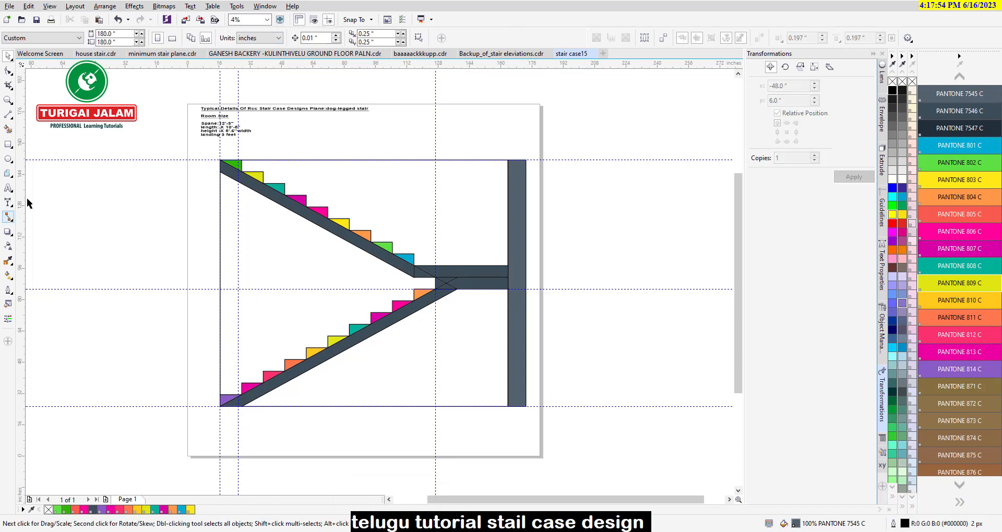
Step: Place vertical guidelines at the riser edges of the upper flight's steps
scroll(27, 203, "up", 1)
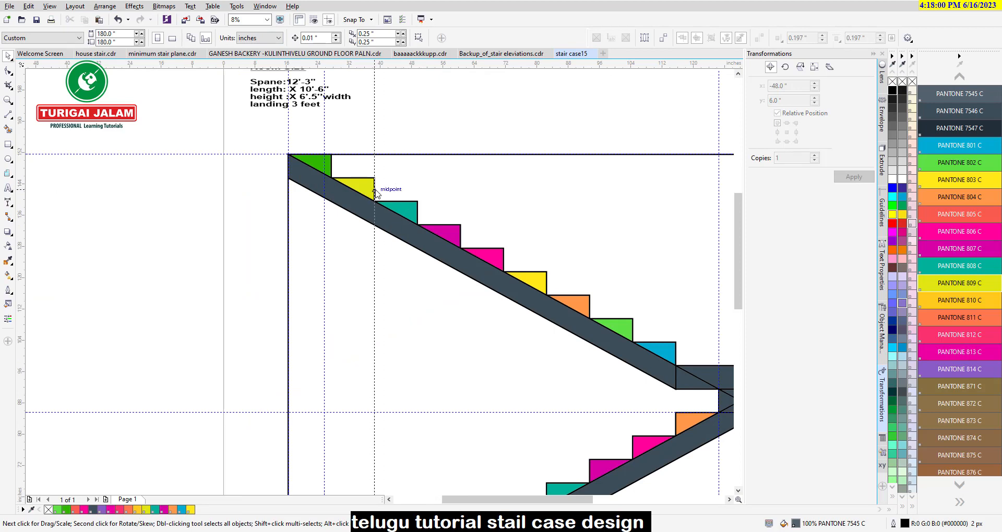
left_click_drag(375, 190, 375, 190)
left_click_drag(21, 187, 417, 213)
left_click_drag(21, 282, 461, 235)
scroll(228, 191, "down", 1)
left_click_drag(355, 221, 365, 220)
left_click_drag(21, 235, 407, 254)
left_click_drag(25, 242, 451, 279)
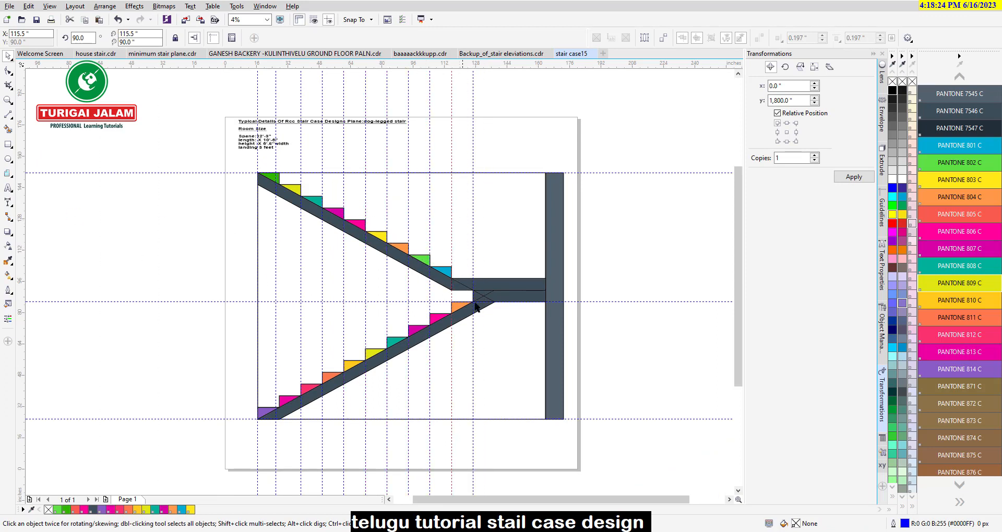
Step: Place horizontal guidelines along the treads of the upper and lower flights' steps
left_click_drag(268, 164, 313, 184)
left_click_drag(358, 65, 384, 220)
left_click_drag(444, 66, 400, 231)
left_click_drag(504, 66, 430, 255)
left_click_drag(522, 66, 430, 314)
left_click_drag(469, 66, 387, 337)
left_click_drag(436, 66, 365, 349)
left_click_drag(399, 67, 322, 373)
left_click_drag(360, 66, 303, 388)
left_click_drag(301, 69, 282, 400)
left_click_drag(248, 67, 262, 409)
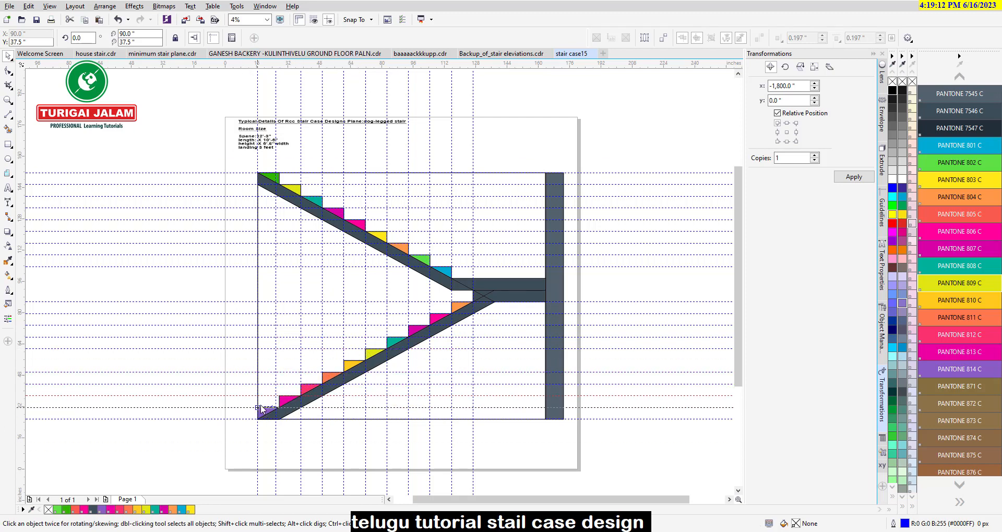
Step: Add a horizontal guideline along the landing's middle line and a vertical one where the lower flight's slab meets the landing
left_click(641, 294)
left_click_drag(490, 66, 606, 290)
left_click_drag(498, 318, 496, 309)
left_click(340, 340)
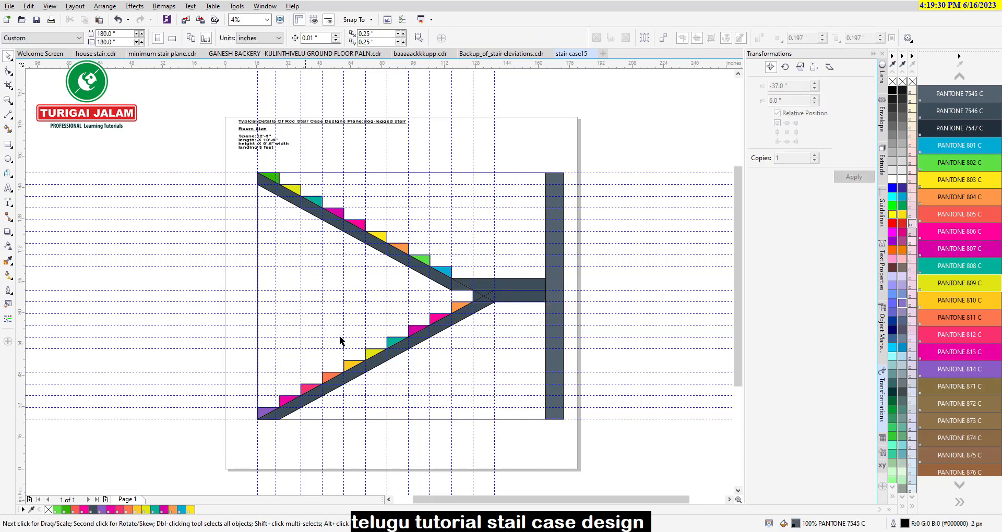
Step: Examine how the lower flight's steps line up with the guidelines
left_click(477, 419)
scroll(268, 422, "up", 2)
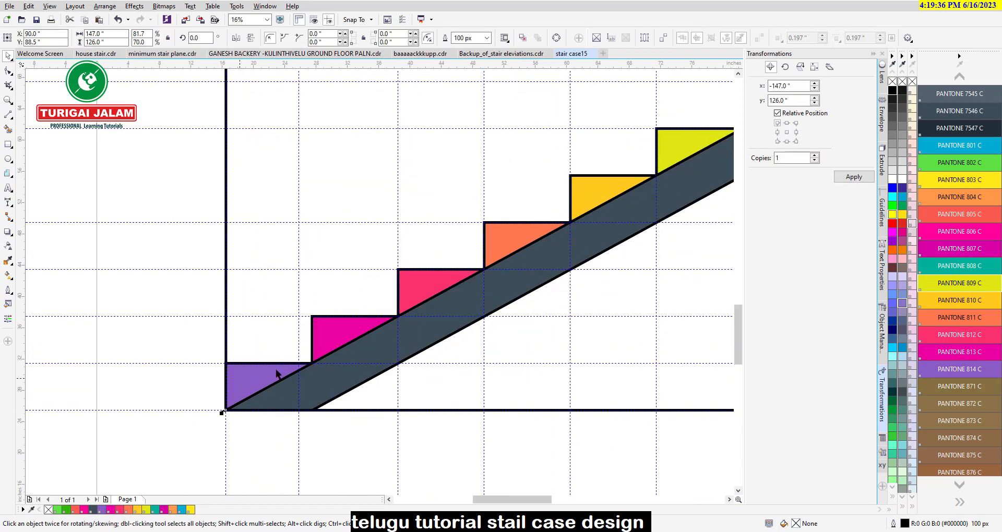
scroll(309, 360, "up", 2)
scroll(309, 362, "down", 1)
left_click(203, 384)
scroll(203, 385, "down", 2)
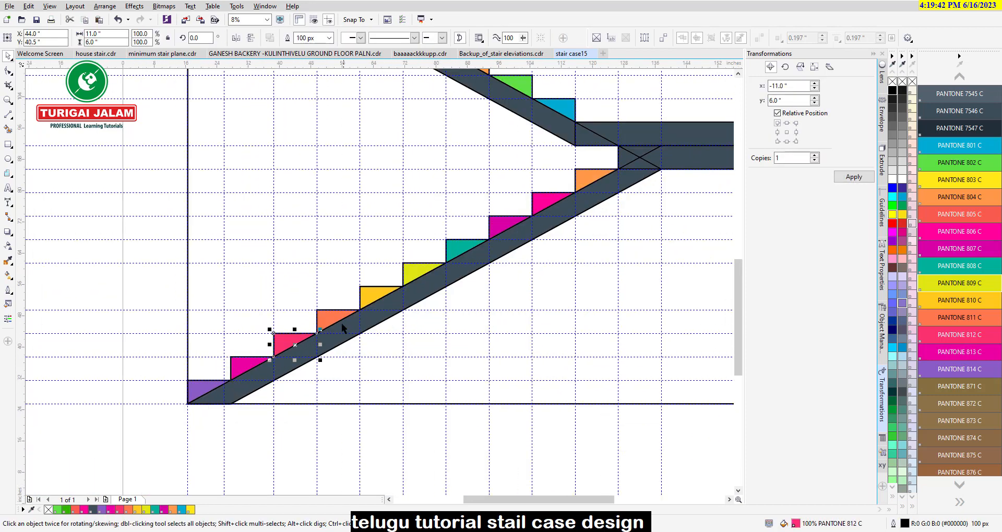
left_click(340, 318)
scroll(247, 403, "down", 1)
Step: Add a vertical dimension from the landing's underside to the floor line and show it in U.S. Architectural units
left_click(9, 204)
scroll(487, 280, "up", 1)
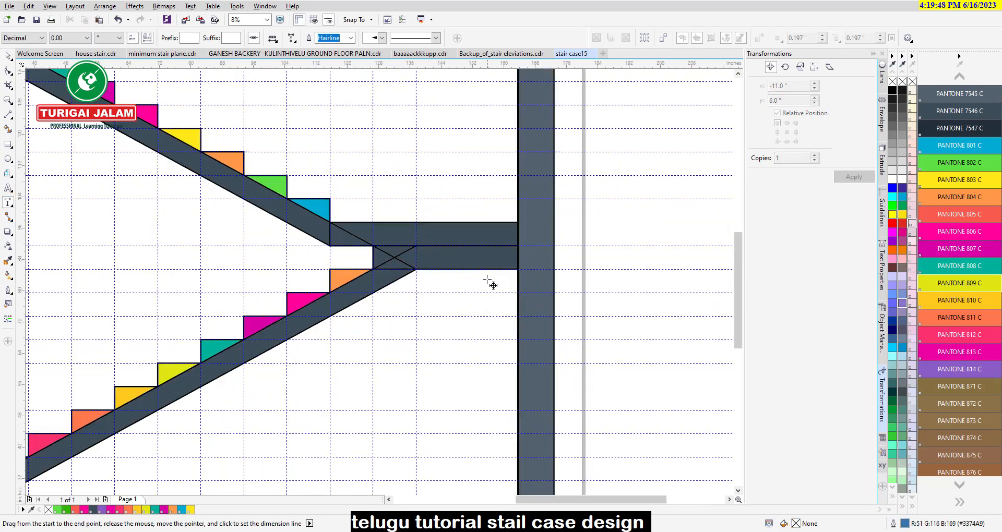
left_click_drag(486, 269, 489, 454)
left_click(488, 336)
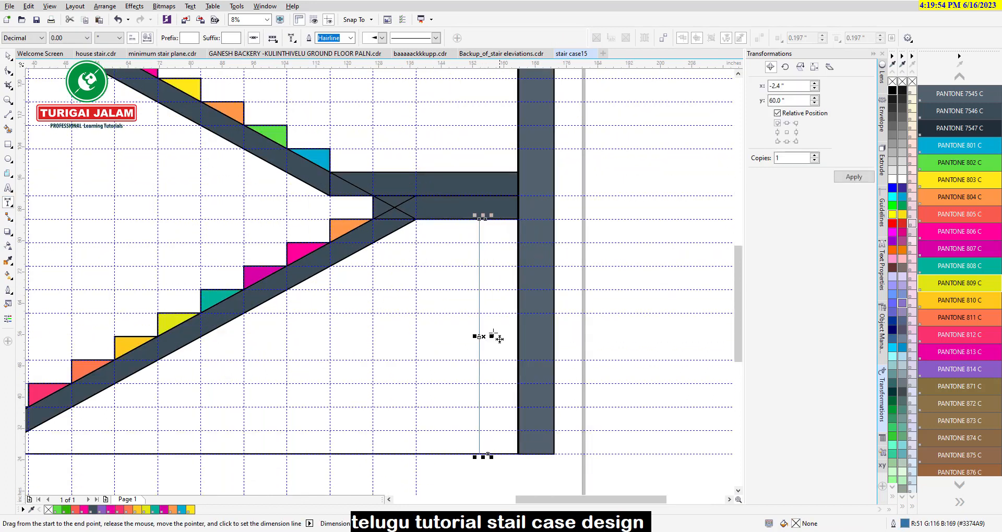
scroll(489, 336, "up", 3)
scroll(494, 342, "up", 2)
left_click(24, 37)
left_click(24, 73)
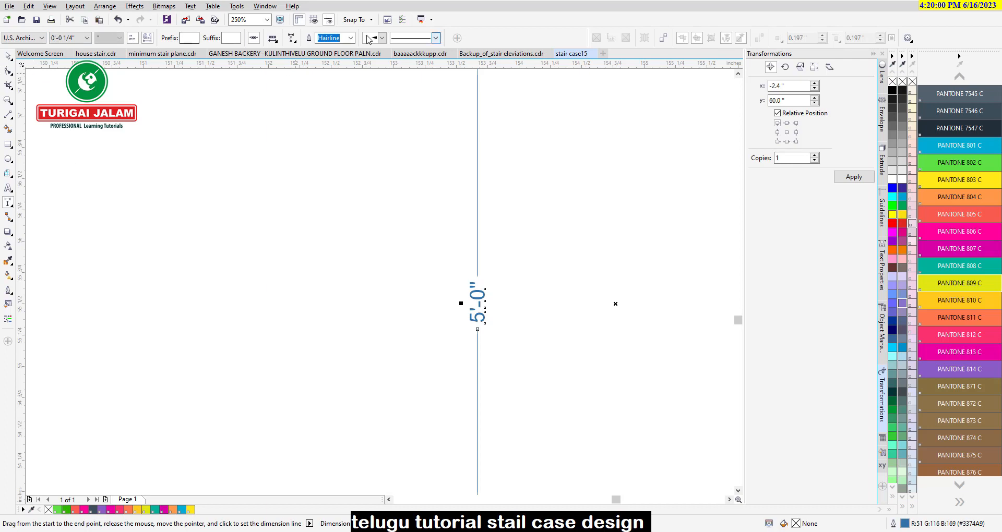
Step: Set the landing underside dimension's line width to 100 px and its text size to 200 pt
left_click(318, 38)
type("100")
key("Return")
left_click(8, 188)
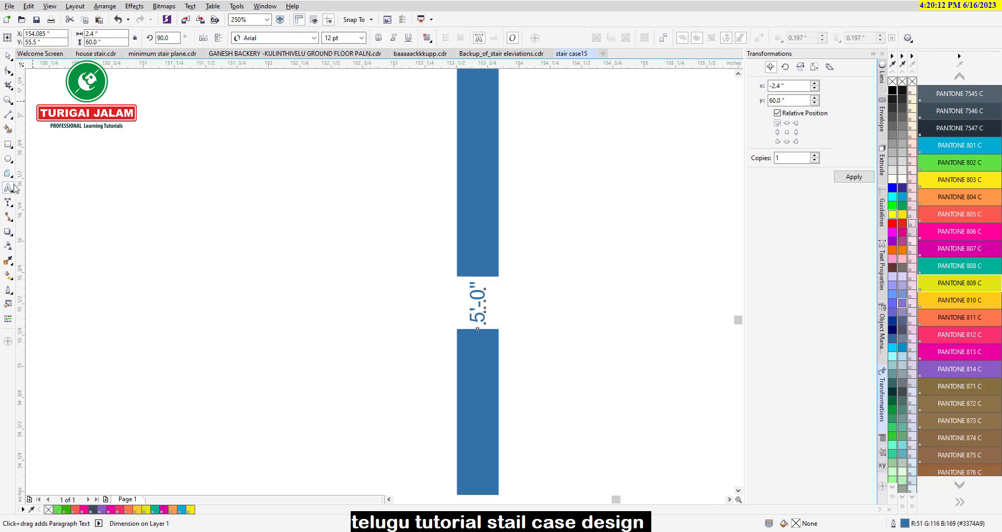
left_click_drag(331, 38, 317, 38)
type("200")
key("Return")
scroll(492, 264, "down", 10)
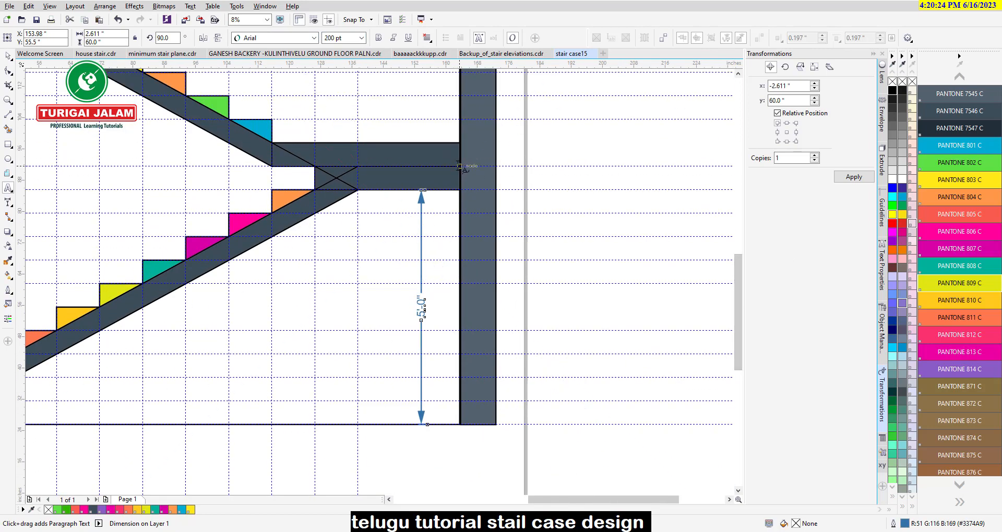
key("Escape")
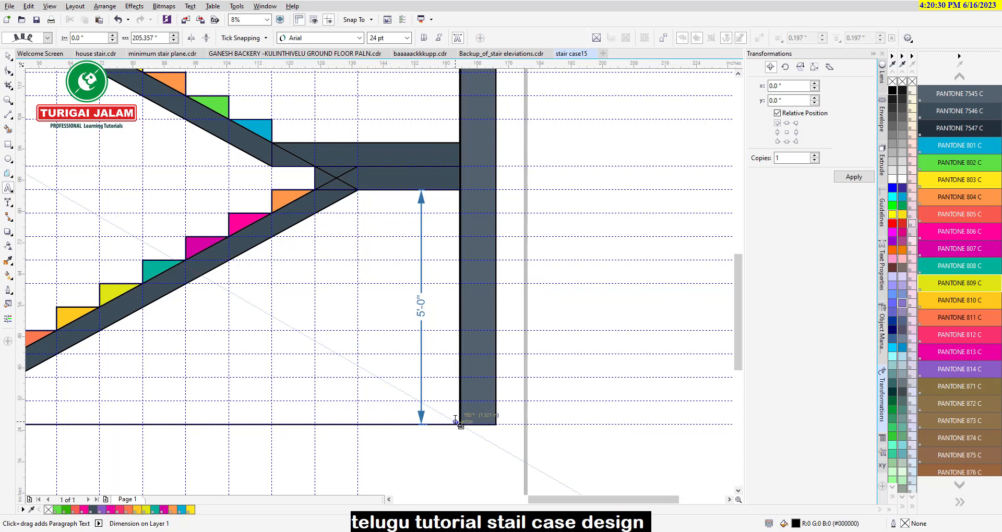
Step: Dimension the height from the landing's top to the floor beside the column, with a 100 px line width
left_click(8, 203)
left_click_drag(460, 143, 461, 429)
left_click(445, 428)
left_click_drag(342, 38, 294, 38)
type("100")
key("Return")
Step: Set the landing-top dimension's text size to 200 pt and its units to U.S. Architectural
key("F8")
double_click(334, 38)
type("200")
key("Return")
left_click(6, 203)
left_click(41, 38)
left_click(42, 73)
scroll(445, 299, "up", 1)
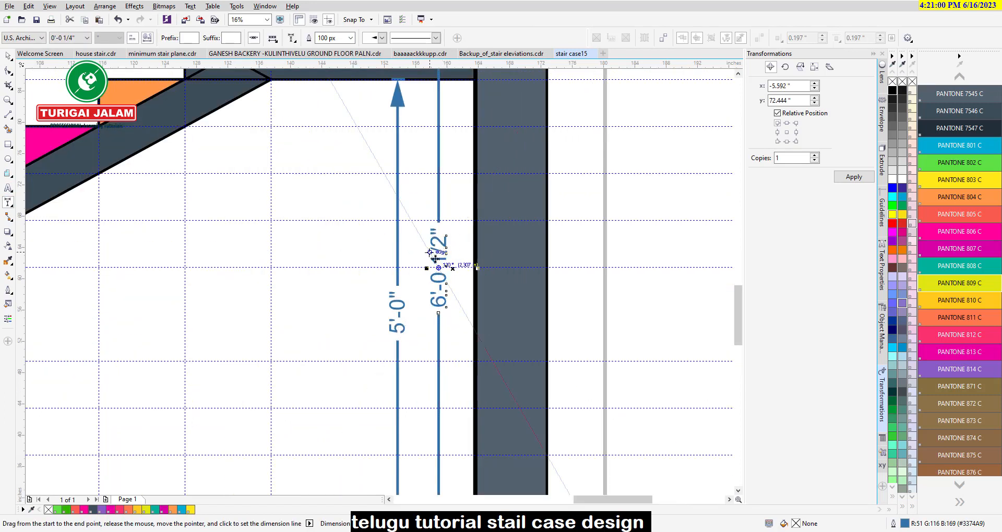
scroll(436, 315, "down", 2)
scroll(434, 317, "down", 1)
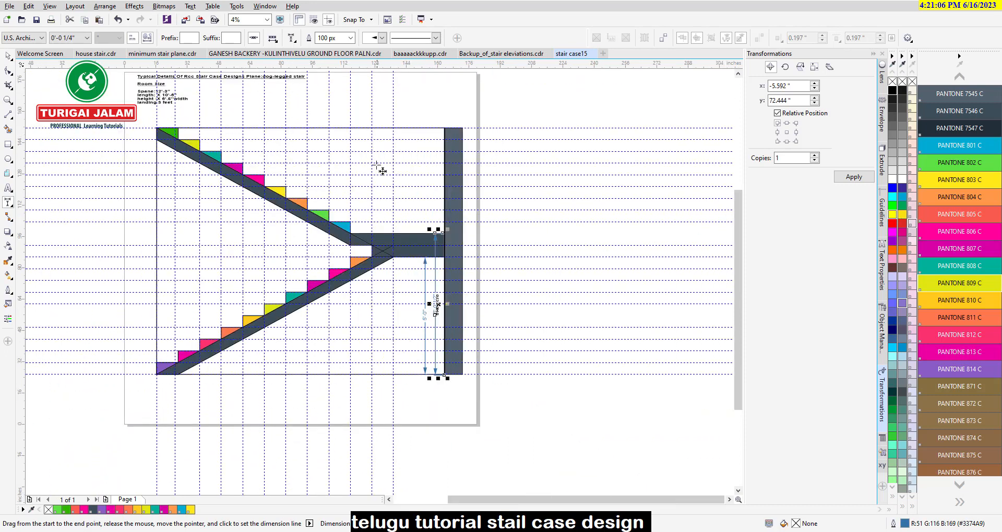
Step: Add an angular dimension between the lower slab's underside and the floor line, with a 100 px line width
left_click(8, 203)
left_click(52, 226)
scroll(178, 374, "up", 2)
left_click_drag(170, 336, 456, 199)
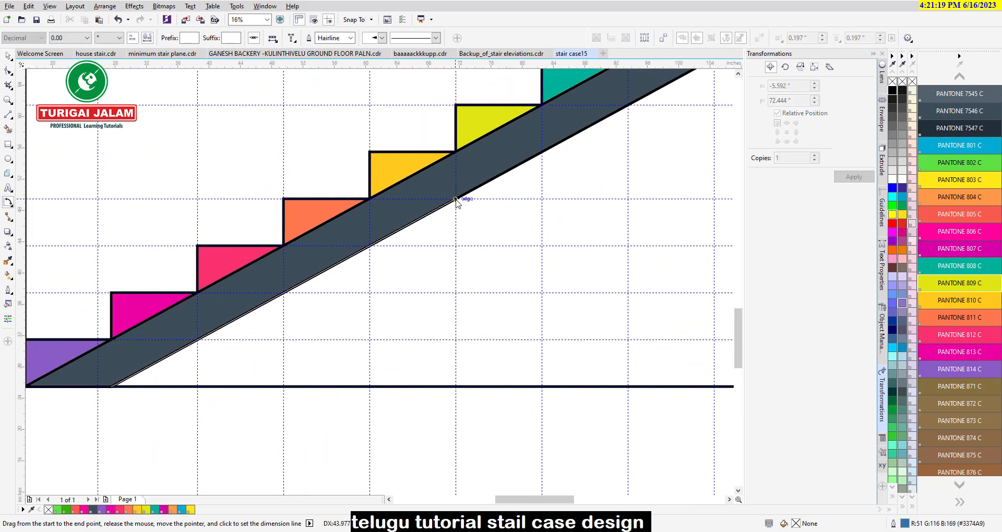
left_click(284, 389)
left_click_drag(342, 39, 302, 35)
key("Return")
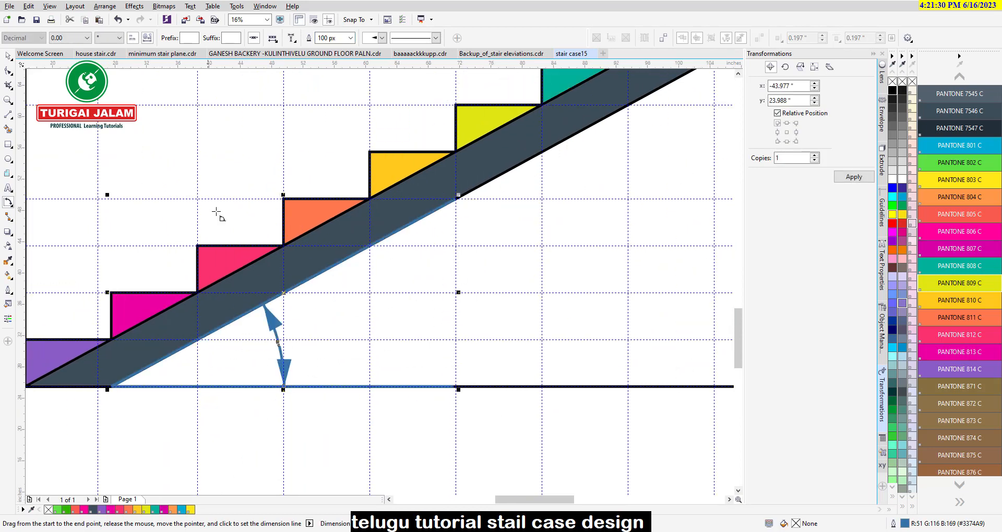
Step: Set the angular dimension's text size to 200 pt and move its arc farther out along the slab
left_click(7, 189)
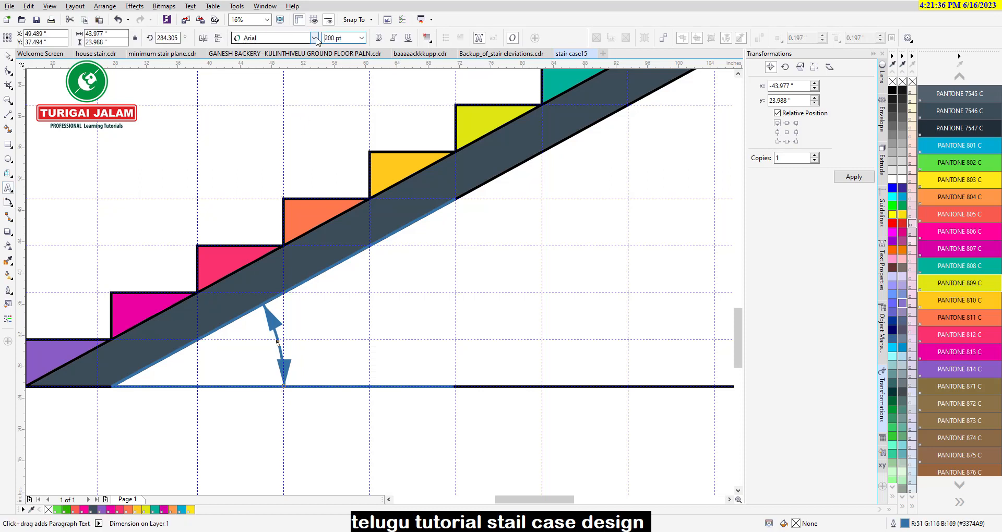
key("ctrl+space")
left_click_drag(285, 316, 476, 255)
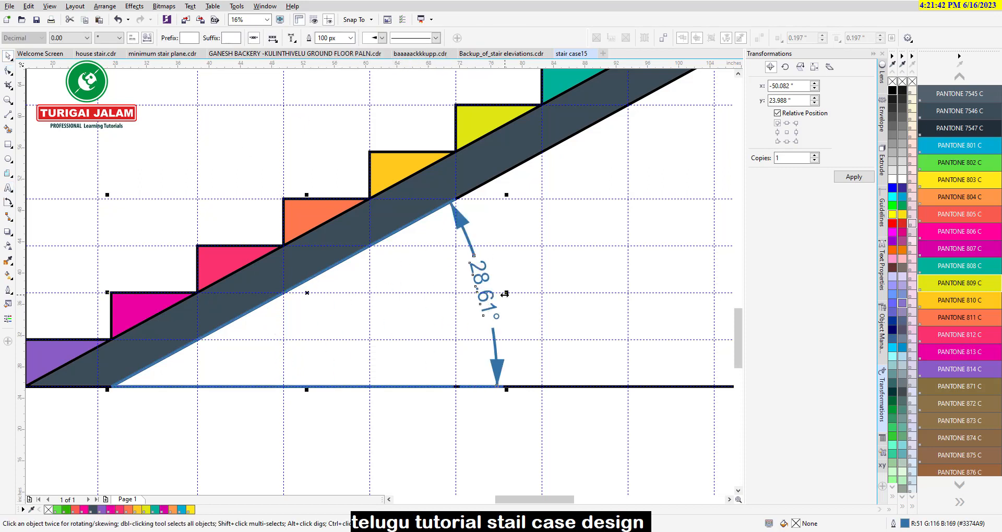
scroll(372, 294, "down", 1)
left_click(367, 381)
scroll(242, 340, "down", 1)
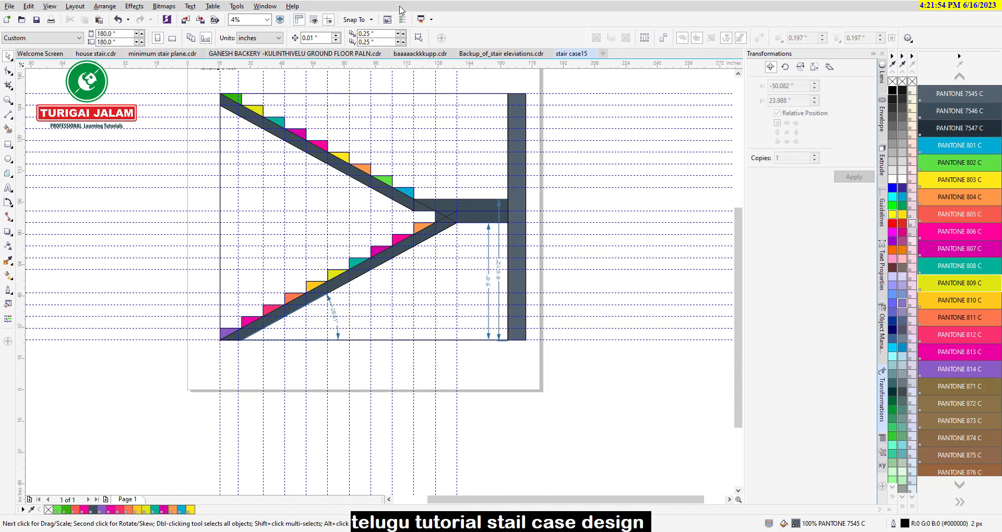
Step: Add a parallel dimension along the underside of the upper flight's sloping slab
left_click(268, 20)
left_click(262, 29)
left_click(177, 113)
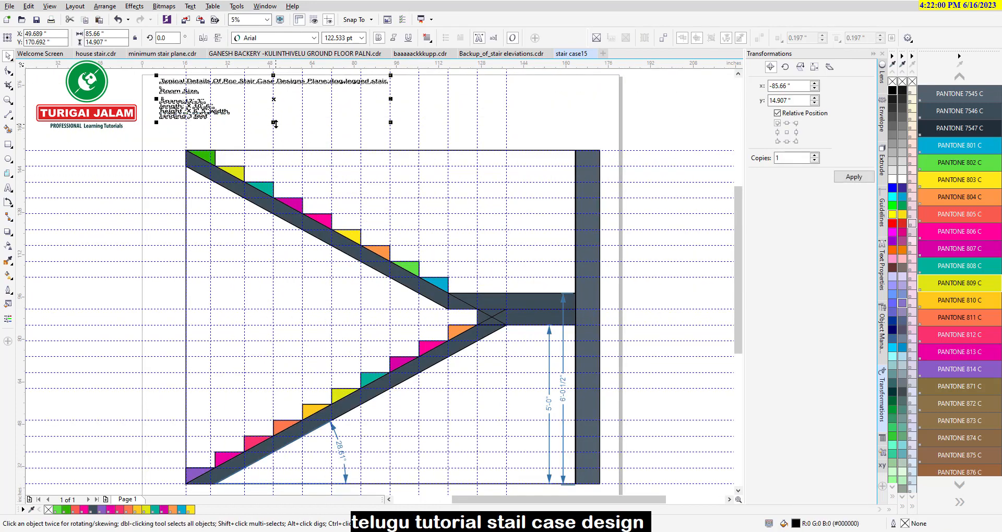
left_click(379, 250)
left_click(8, 203)
left_click(35, 207)
left_click_drag(187, 102, 447, 245)
left_click(447, 255)
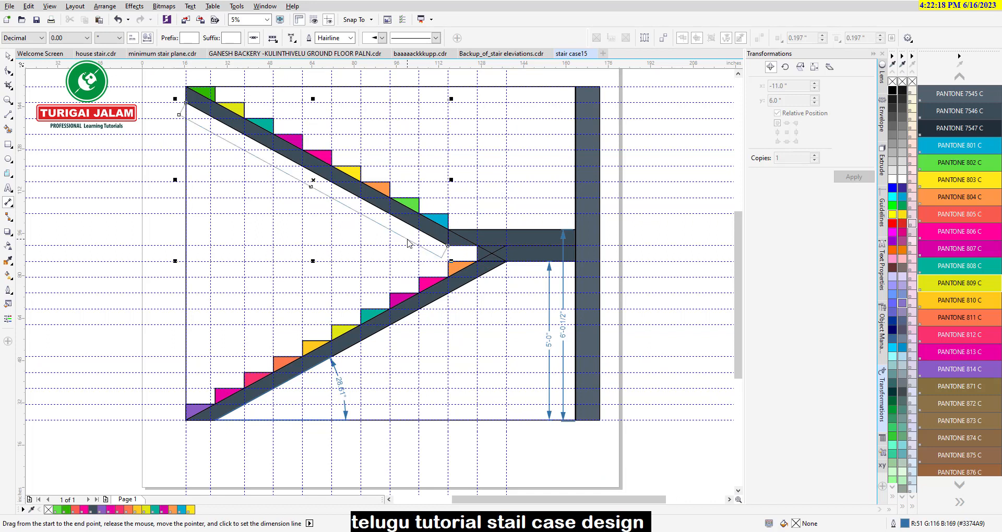
Step: Set the sloping slab dimension's line width to 100 px and its text size to 200 pt
key("Return")
left_click(10, 189)
left_click_drag(331, 39, 318, 42)
type("200")
Step: Show the upper slab's length dimension in U.S. Architectural units
left_click(9, 203)
left_click(42, 39)
left_click(27, 75)
scroll(301, 189, "up", 3)
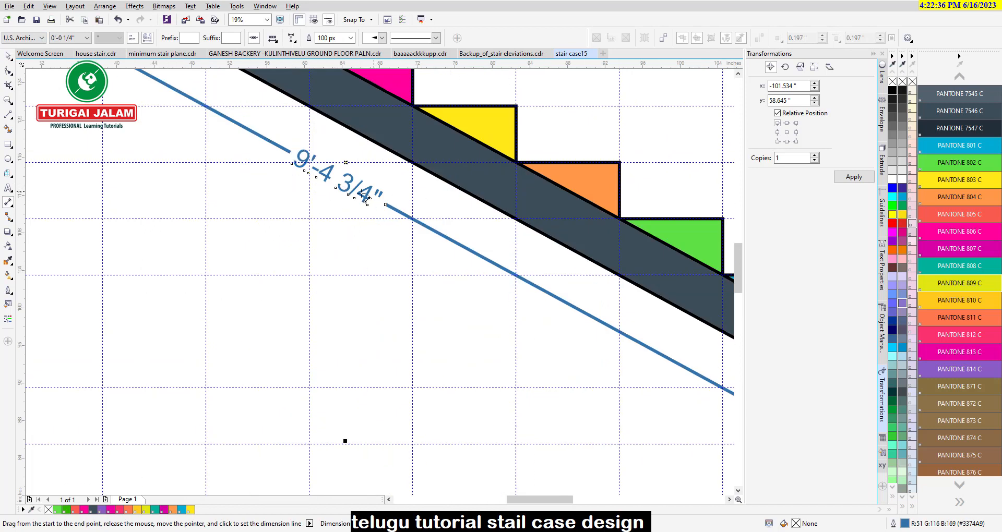
scroll(366, 198, "down", 3)
scroll(262, 392, "up", 3)
scroll(262, 392, "down", 3)
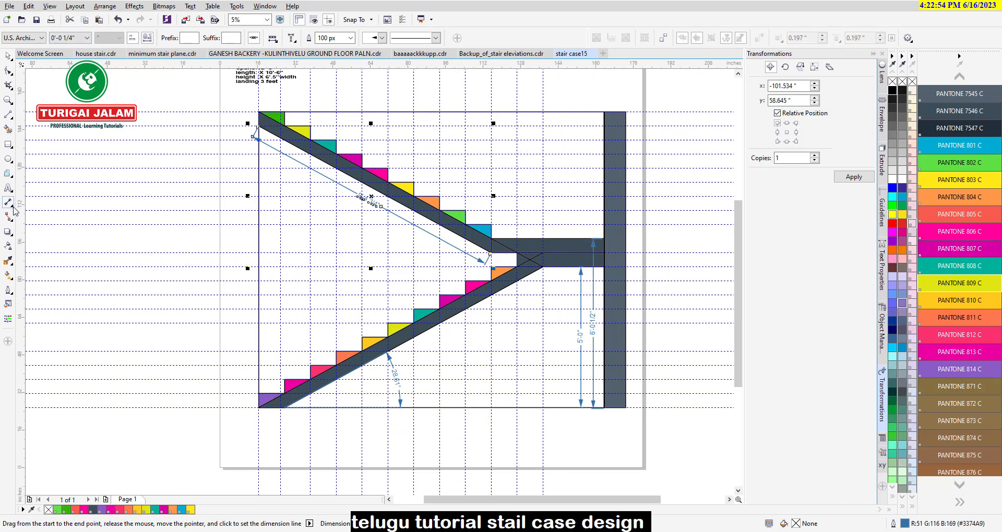
Step: Dimension the height from the landing's top to the room's upper edge with a 100 px line width and enlarge its text
left_click_drag(543, 111, 554, 240)
left_click(553, 183)
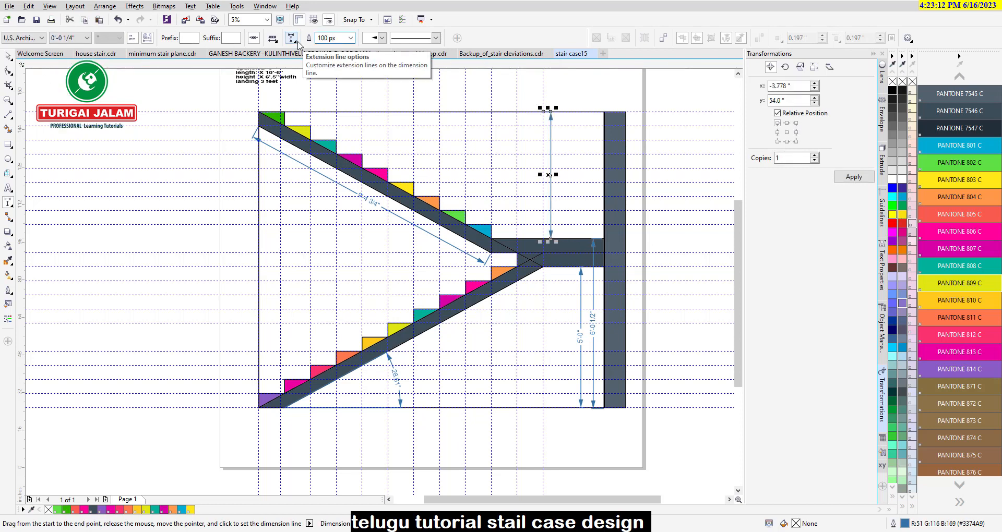
key("F8")
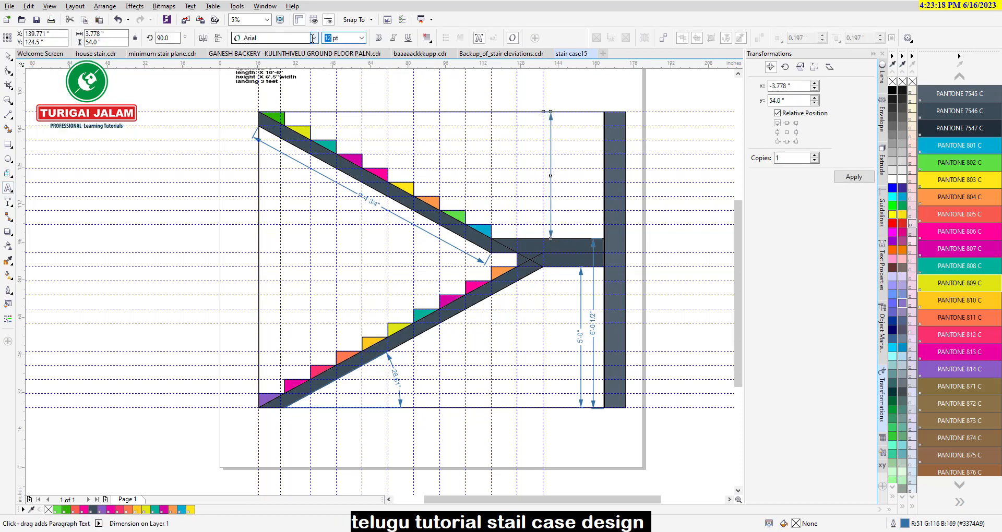
key("Return")
Step: Move the upper height dimension close to the full-height column
left_click(7, 56)
left_click_drag(552, 182, 592, 181)
scroll(593, 177, "up", 3)
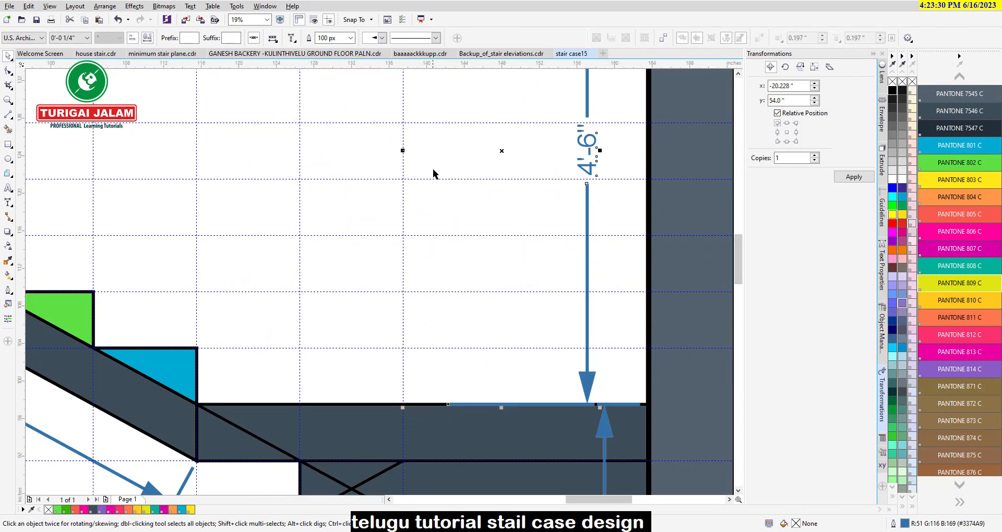
scroll(433, 173, "down", 3)
Step: Delete the dimension from the landing's top to the floor line
left_click_drag(480, 238, 476, 237)
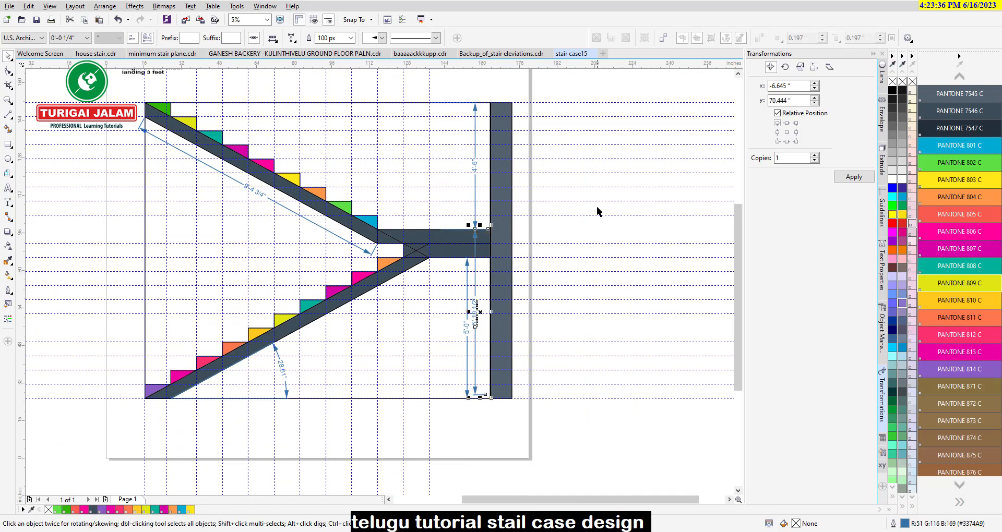
left_click(598, 207)
scroll(475, 323, "up", 1)
left_click(484, 469)
key("Delete")
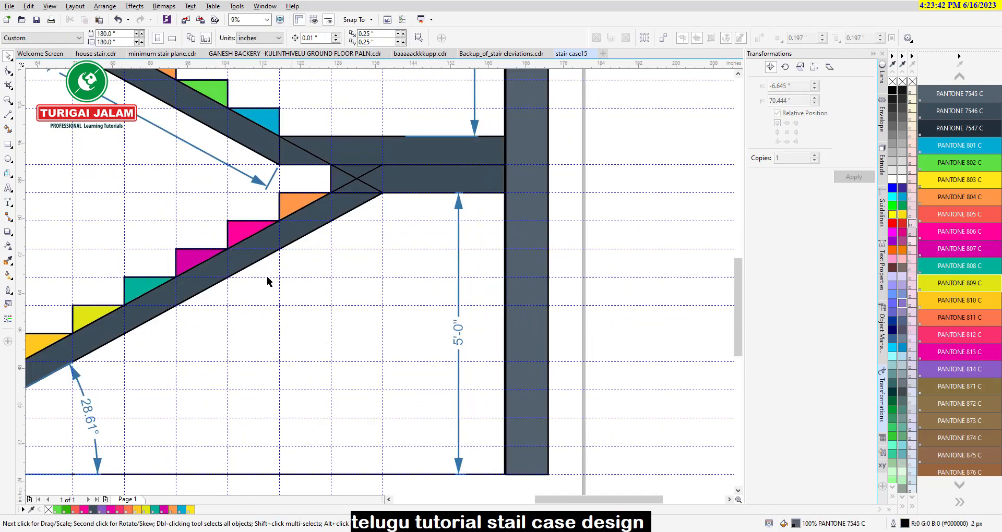
Step: Redraw the vertical dimension from the landing's top to the floor, in line with the upper height dimension, with a 100 px line width
left_click(8, 202)
left_click_drag(476, 136, 476, 475)
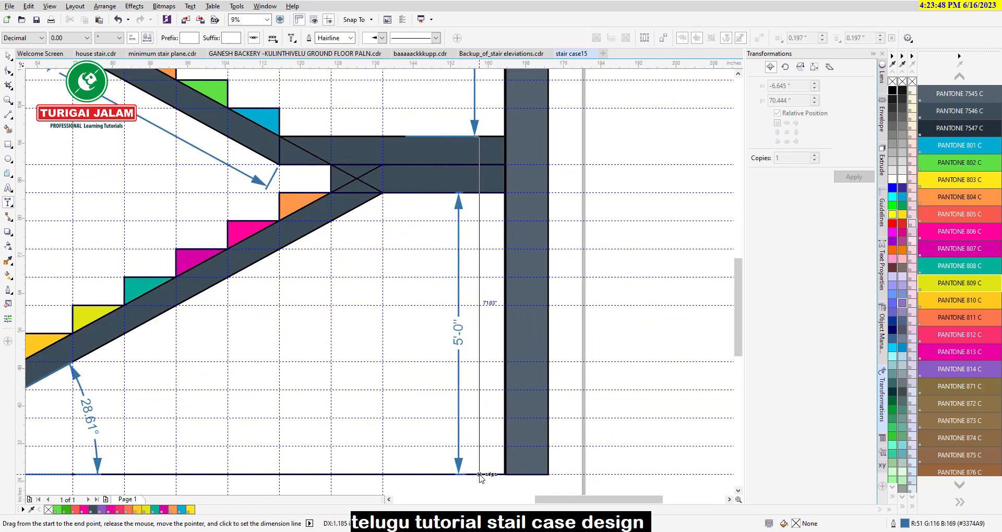
left_click(472, 342)
key("Return")
Step: Set the redrawn landing-top dimension's text size to 200 pt and its units to U.S. Architectural
left_click(8, 189)
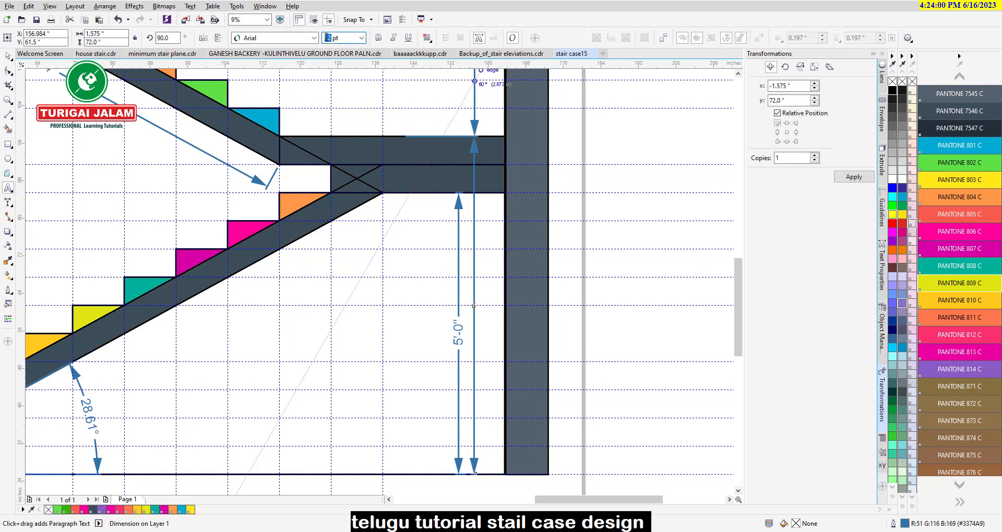
type("200")
key("Return")
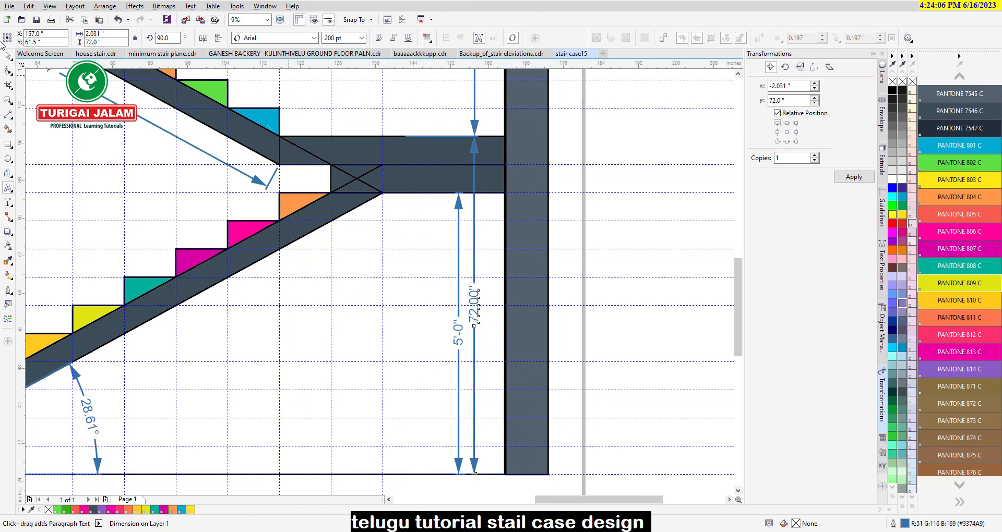
left_click(8, 203)
left_click(40, 38)
left_click(37, 72)
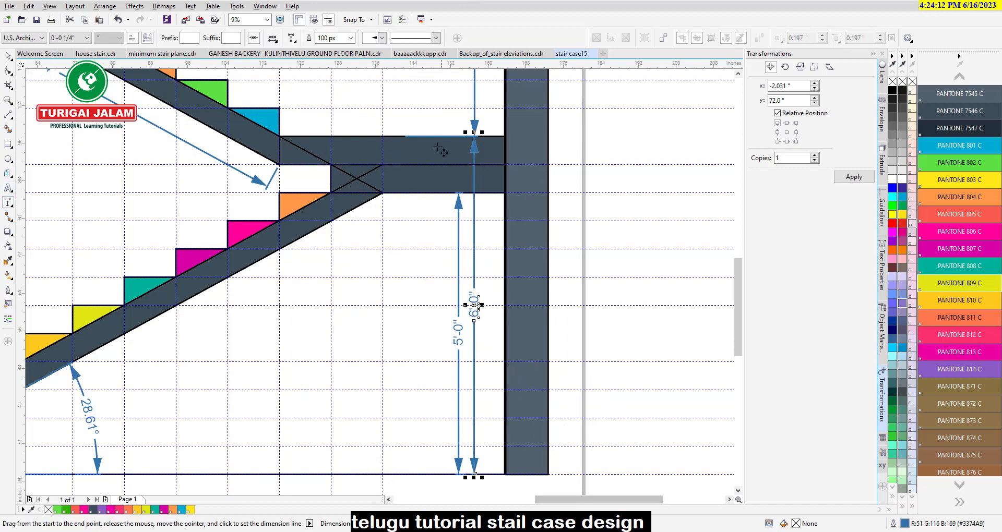
Step: Draw a vertical dimension along the column's outer face over its full height, with a 100 px line width
scroll(381, 271, "down", 2)
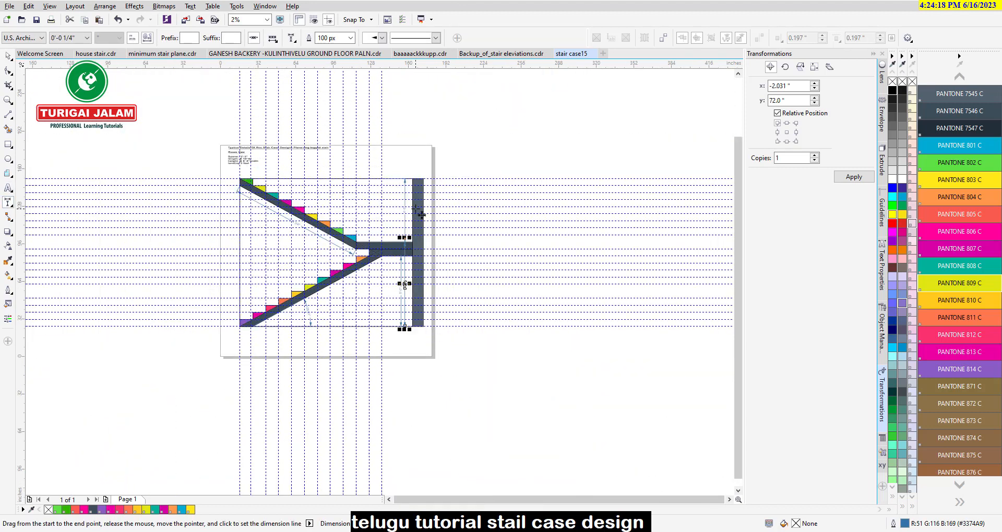
scroll(397, 205, "up", 1)
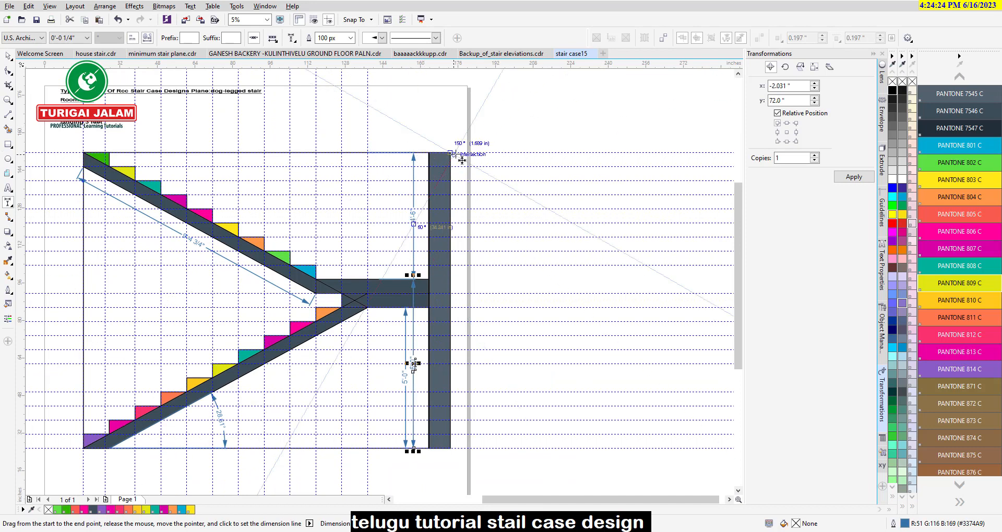
left_click_drag(450, 153, 451, 450)
left_click(457, 402)
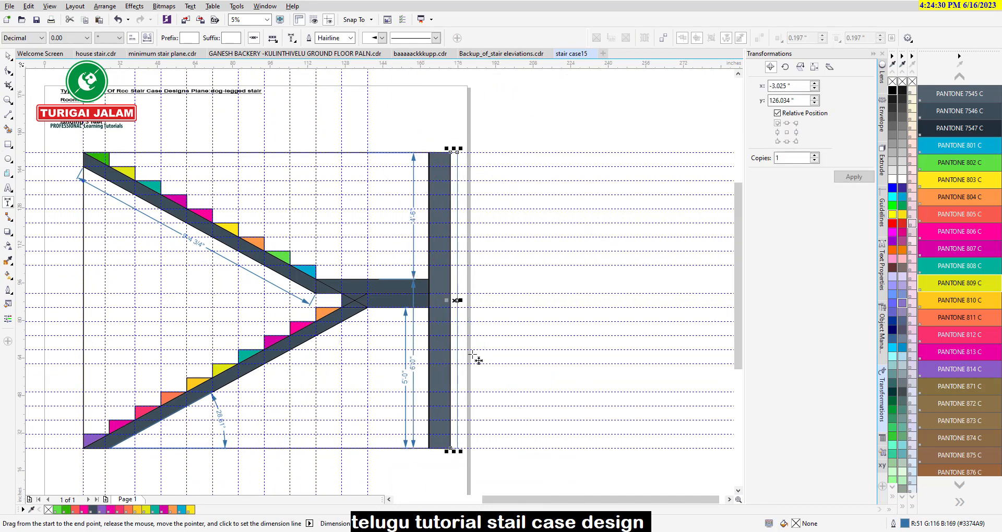
scroll(453, 300, "up", 2)
type("100")
key("Return")
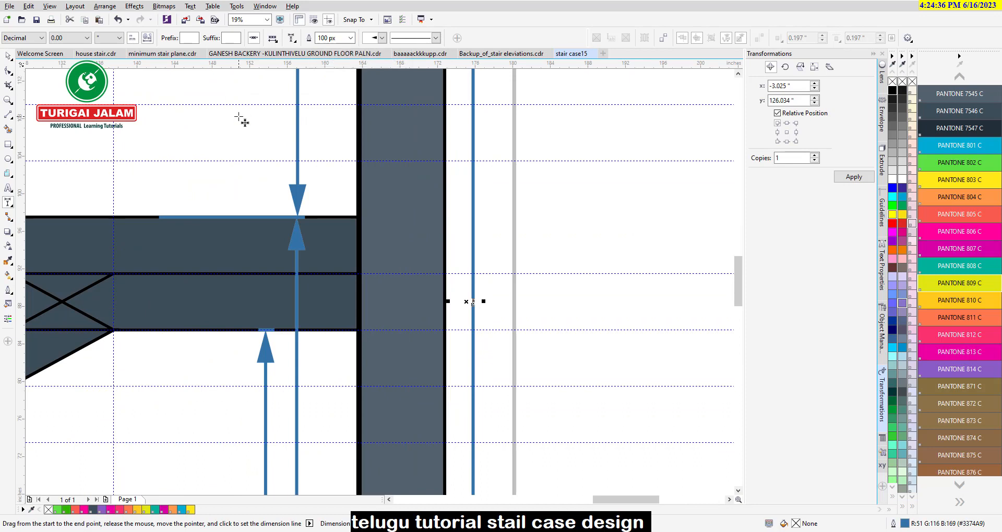
Step: Enlarge the full-height column dimension's text and set its units to U.S. Architectural
left_click(7, 188)
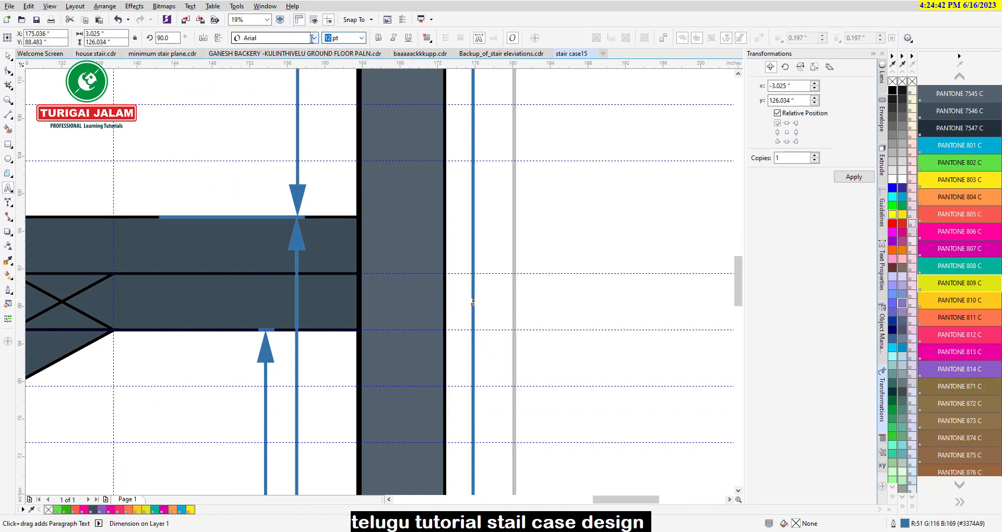
left_click(8, 56)
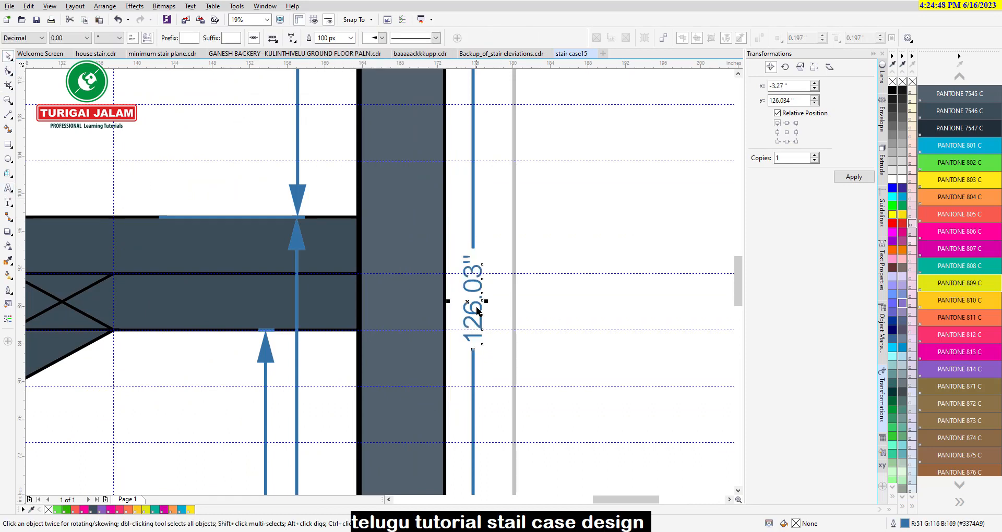
scroll(354, 197, "down", 2)
left_click(8, 189)
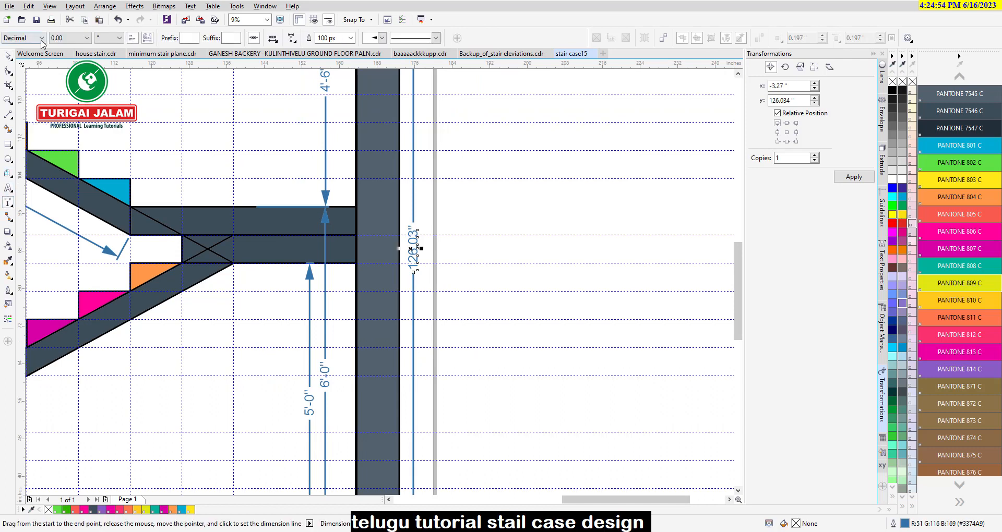
scroll(412, 244, "up", 1)
scroll(421, 257, "down", 4)
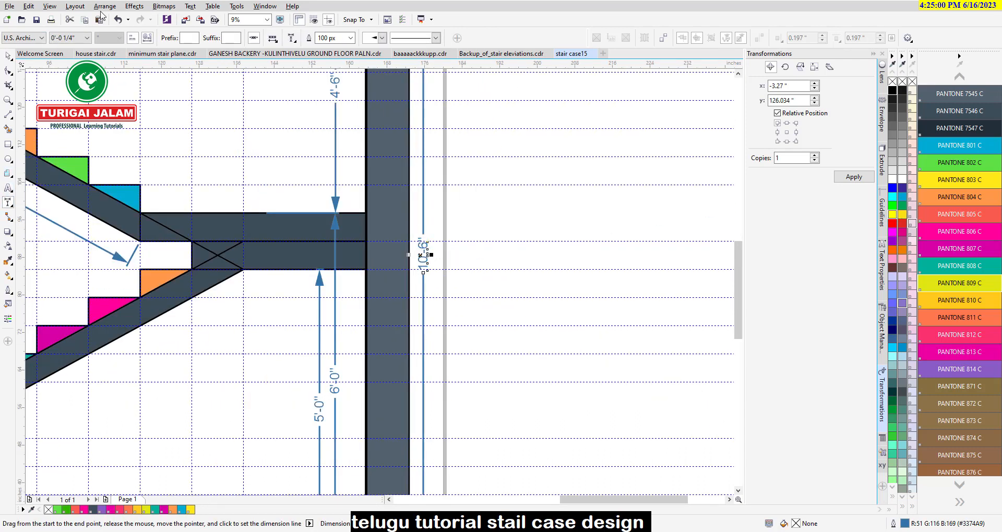
Step: Replace the "height" label on the 6'.5'' line of the room size notes with "width:"
scroll(267, 128, "up", 4)
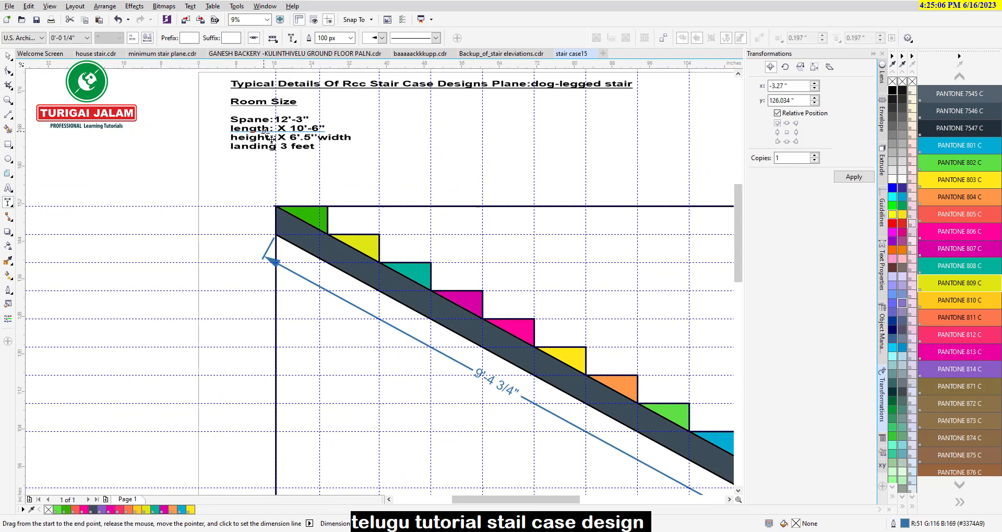
left_click(8, 188)
left_click(269, 130)
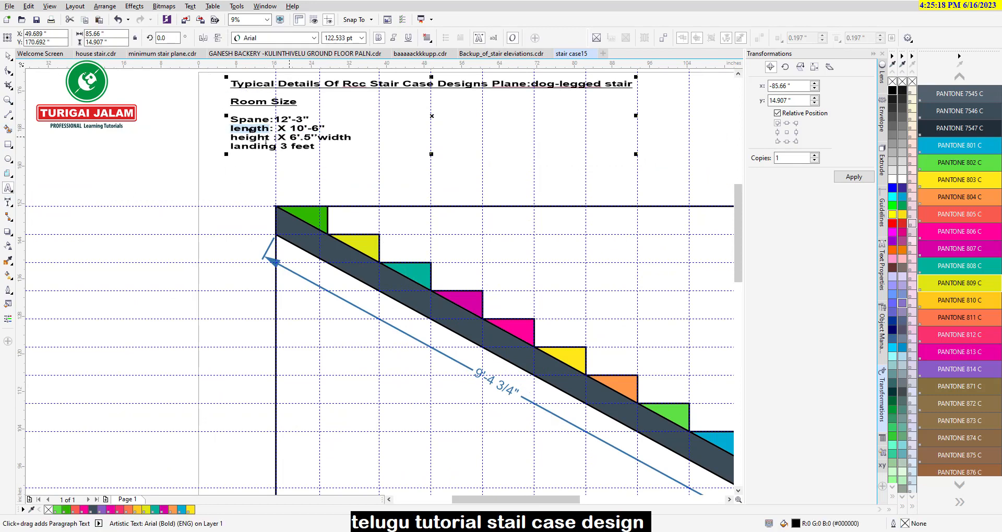
double_click(268, 137)
key("BackSpace")
key("BackSpace")
key("BackSpace")
type("width:")
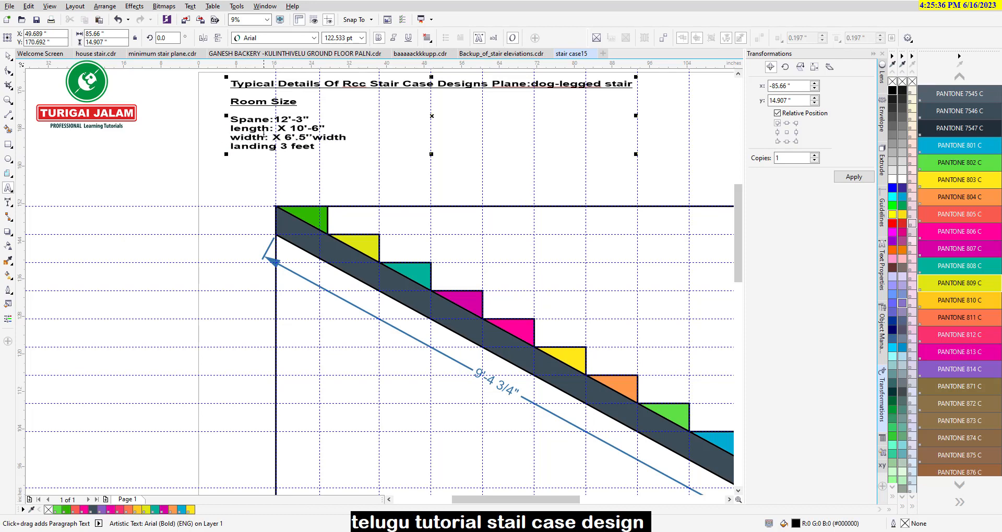
Step: Relabel the 10'-6" line of the room size notes as "height :" and remove the X before both values
scroll(380, 282, "up", 1)
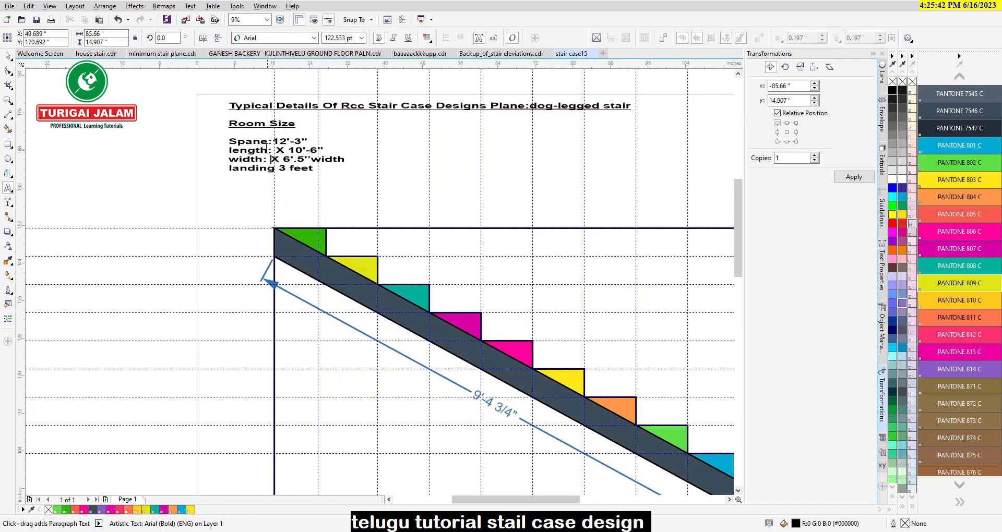
type("he")
key("Delete")
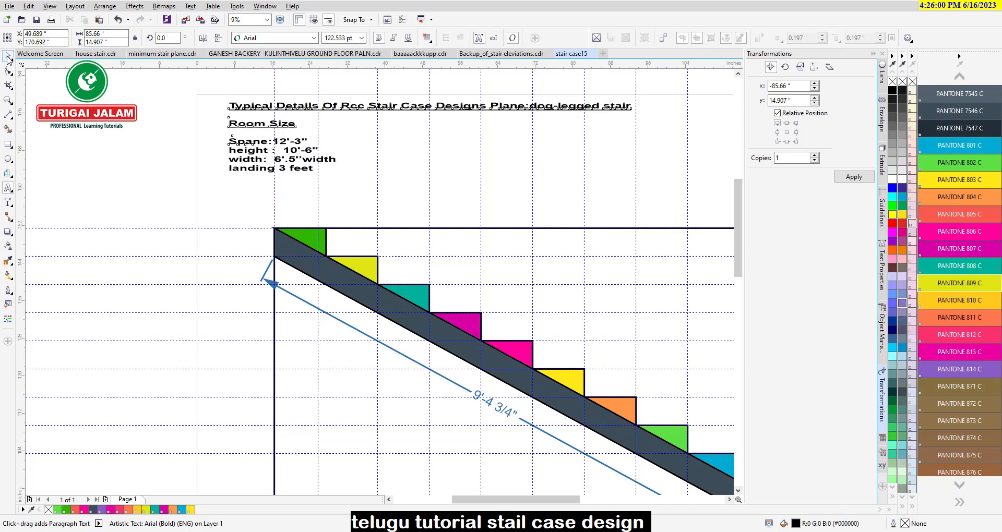
key("Escape")
Step: Draw a horizontal dimension above the stair from the top step's outer corner to the column's inner face
left_click(8, 202)
left_click_drag(593, 242, 655, 228)
left_click(604, 182)
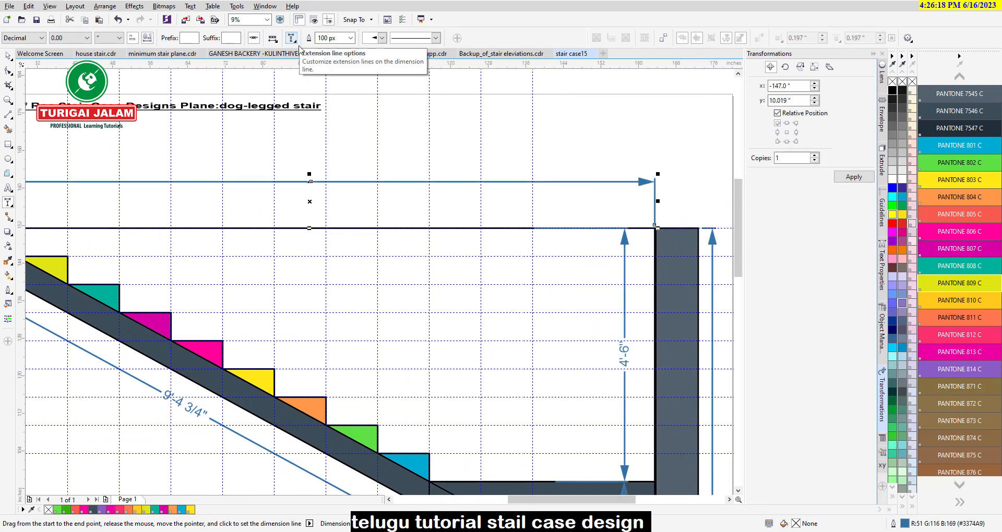
Step: Set the overall horizontal dimension's text size to 200 pt and its units to U.S. Architectural
key("F8")
left_click_drag(331, 38, 314, 38)
type("200")
key("Return")
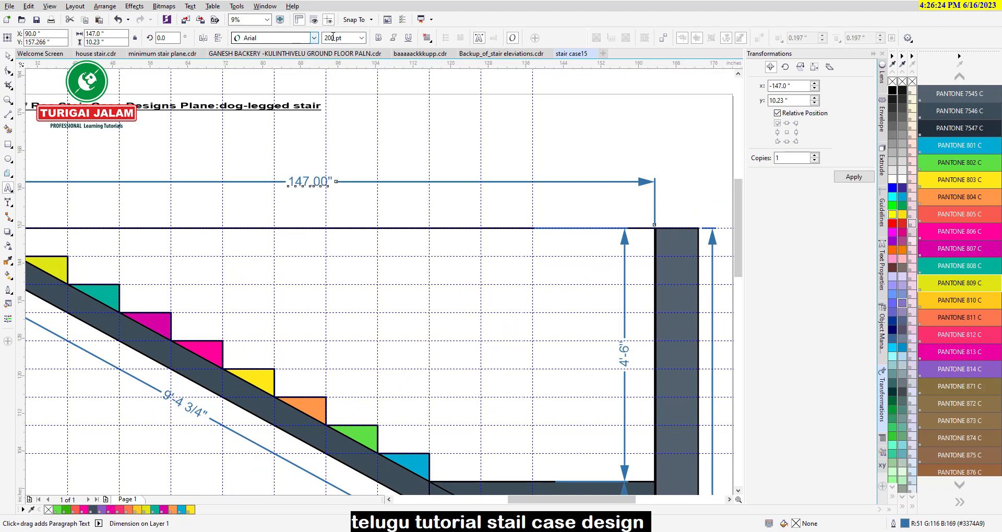
left_click(8, 202)
left_click(41, 38)
left_click(31, 72)
Step: Check the overall horizontal dimension against the room size notes above the stair
scroll(539, 220, "down", 2)
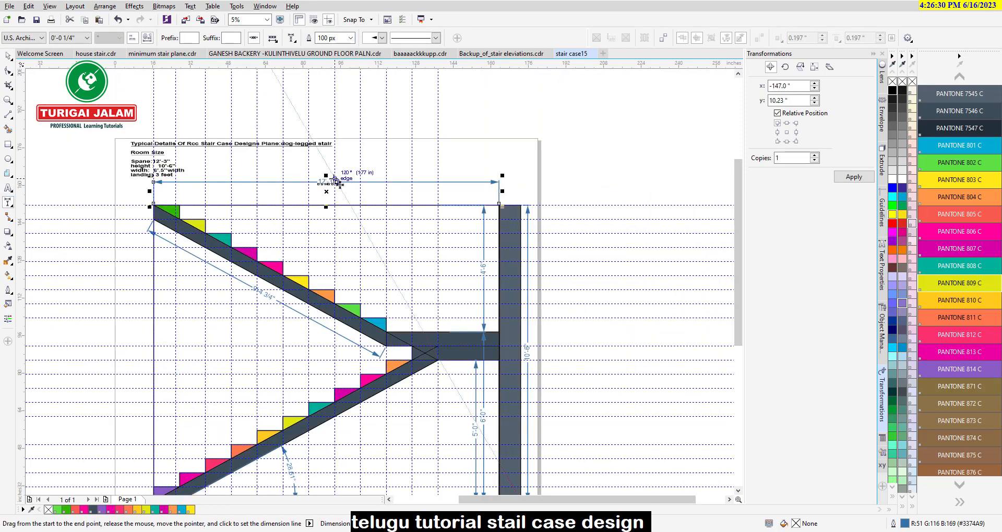
scroll(540, 221, "up", 2)
scroll(224, 217, "down", 2)
scroll(389, 306, "up", 1)
scroll(412, 296, "down", 1)
scroll(217, 199, "up", 2)
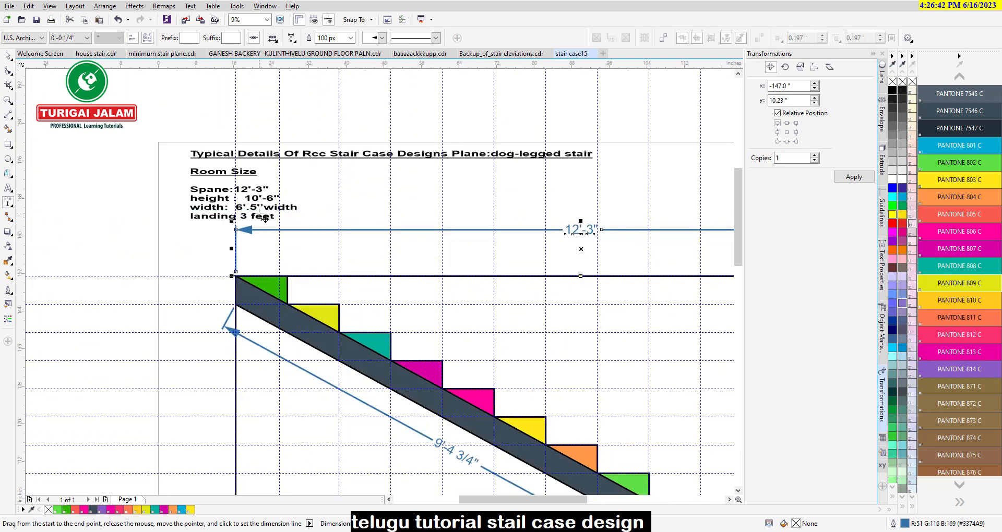
scroll(219, 265, "down", 1)
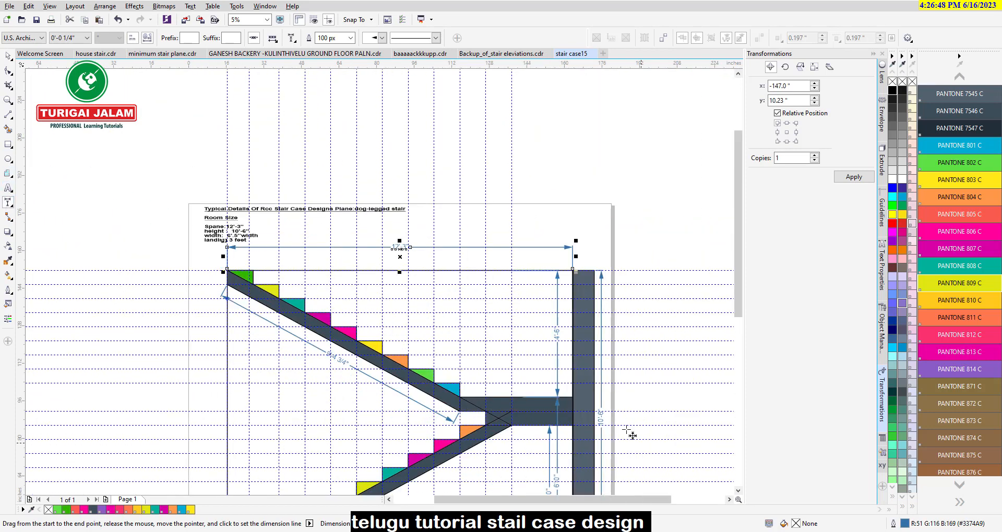
Step: Dimension the landing's width up to the column's inner face, with 200 pt text and U.S. Architectural units
left_click_drag(485, 412, 575, 414)
left_click(555, 230)
key("F8")
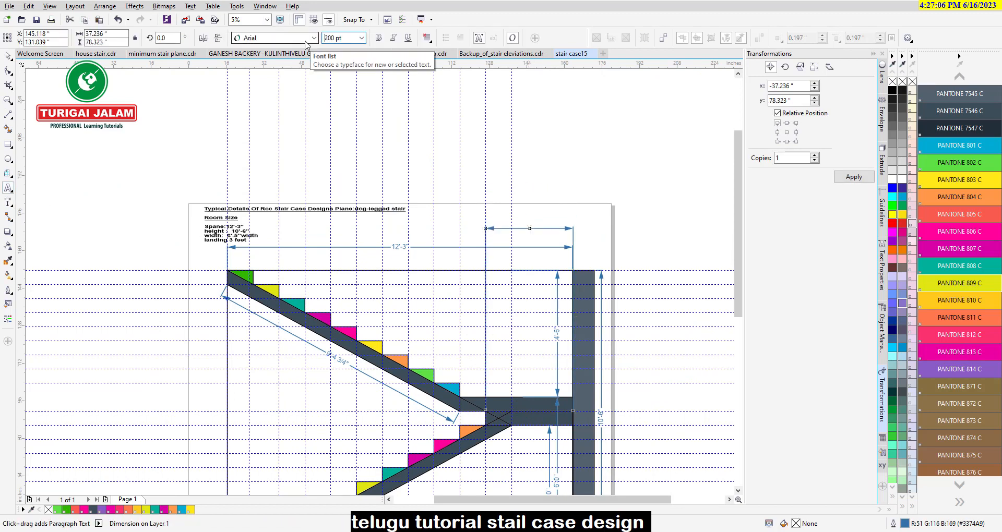
scroll(545, 223, "up", 2)
left_click(8, 202)
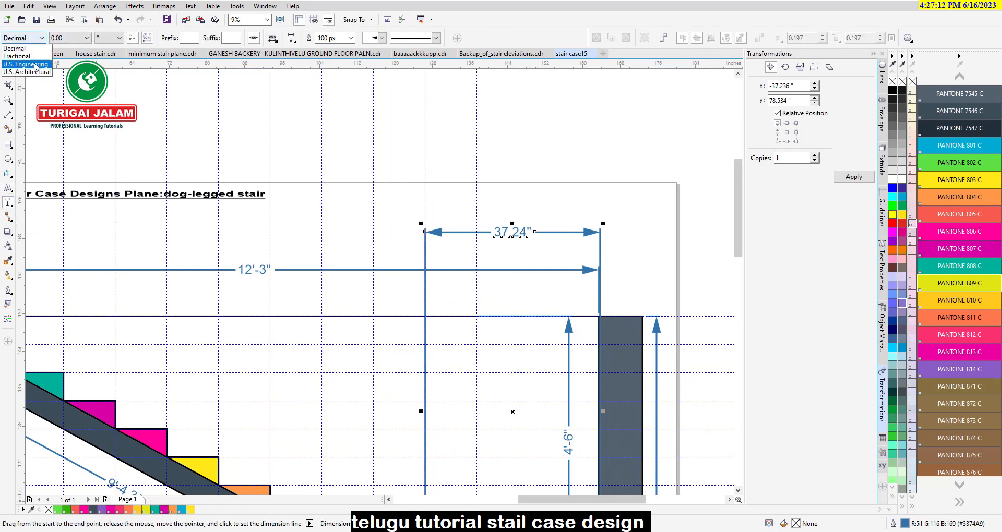
Step: Move the landing-width dimension line down between the overall horizontal dimension and the stair's top line
key("space")
left_click(523, 172)
left_click_drag(586, 233, 570, 302)
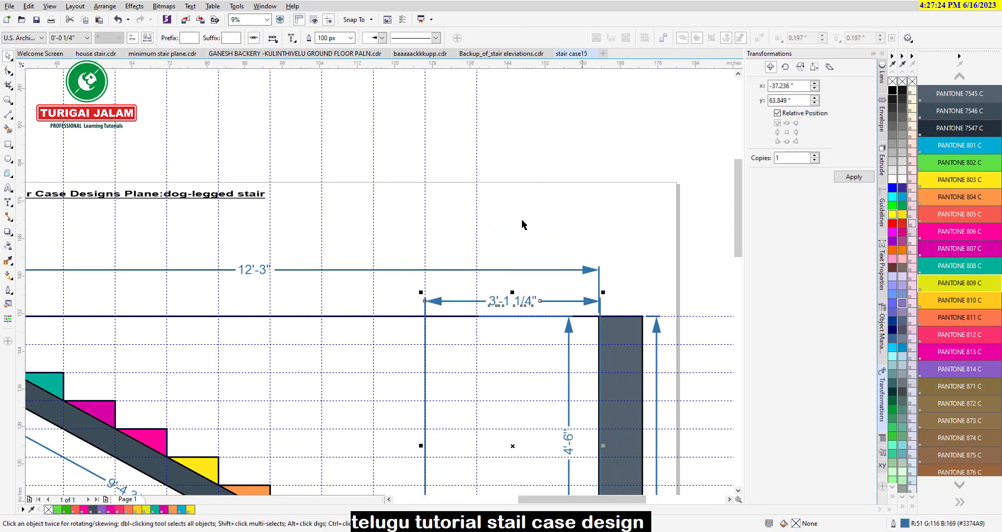
Step: Preview the dimensioned staircase section in full screen
scroll(463, 206, "down", 2)
scroll(245, 272, "up", 1)
left_click(254, 272)
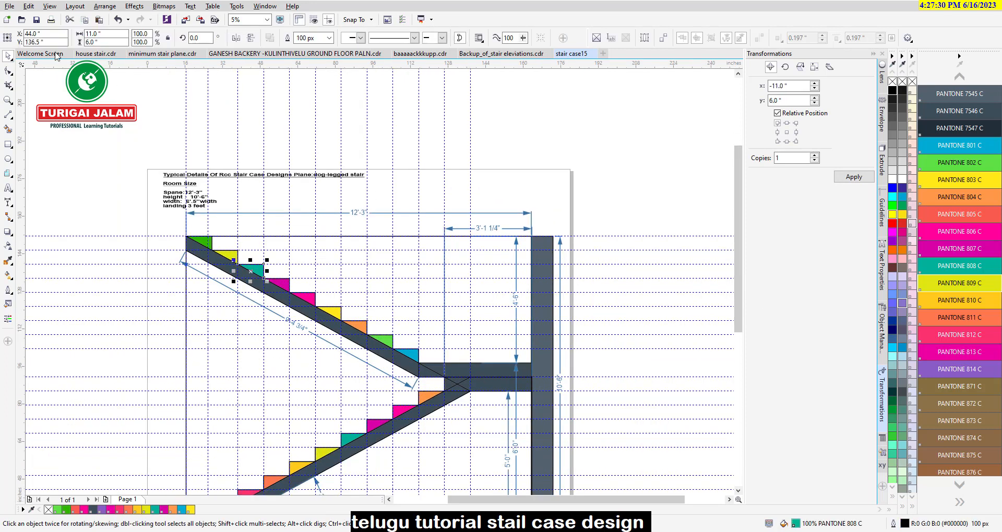
left_click(644, 391)
left_click(267, 20)
left_click(248, 37)
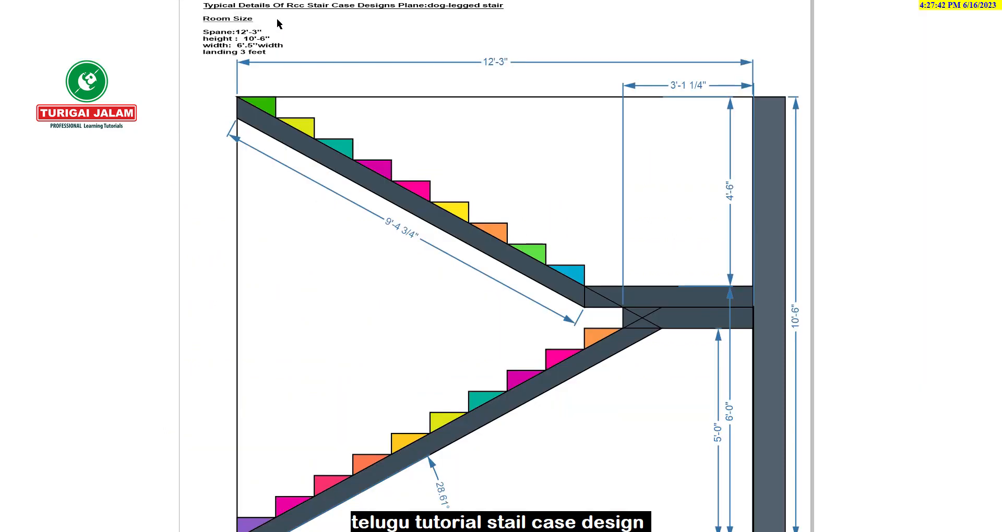